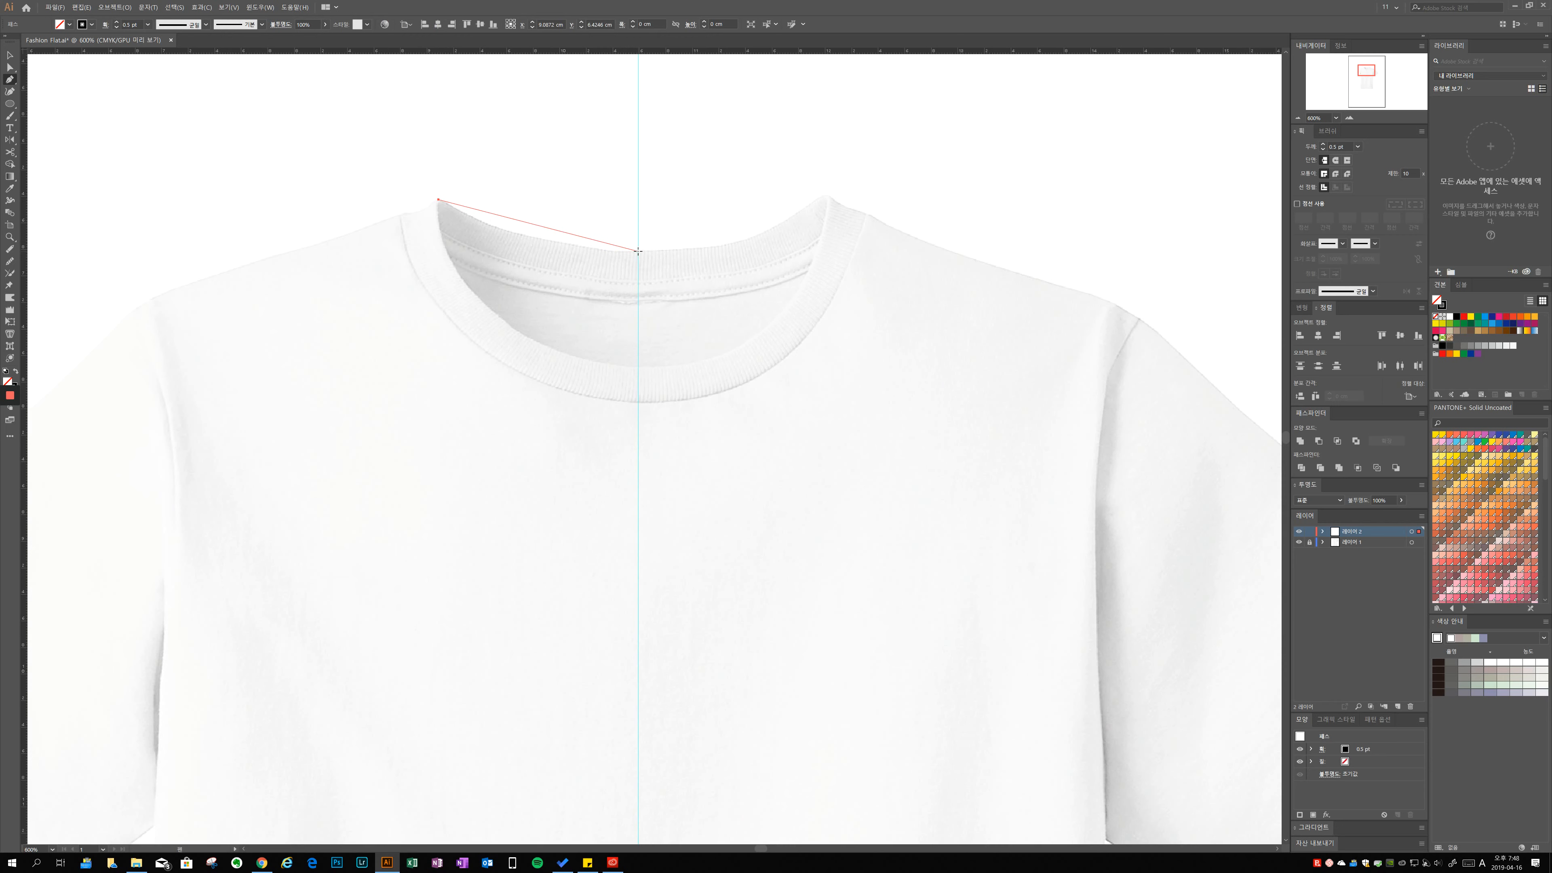
Trace the back neckline curve to the centre guide, plus the shoulder line and upper sleeve edge from the left neck point.
{"action": "left_click", "coordinate": [727, 283], "text": "ctrl"}
{"action": "scroll", "coordinate": [727, 283], "scroll_direction": "down", "scroll_amount": 1}
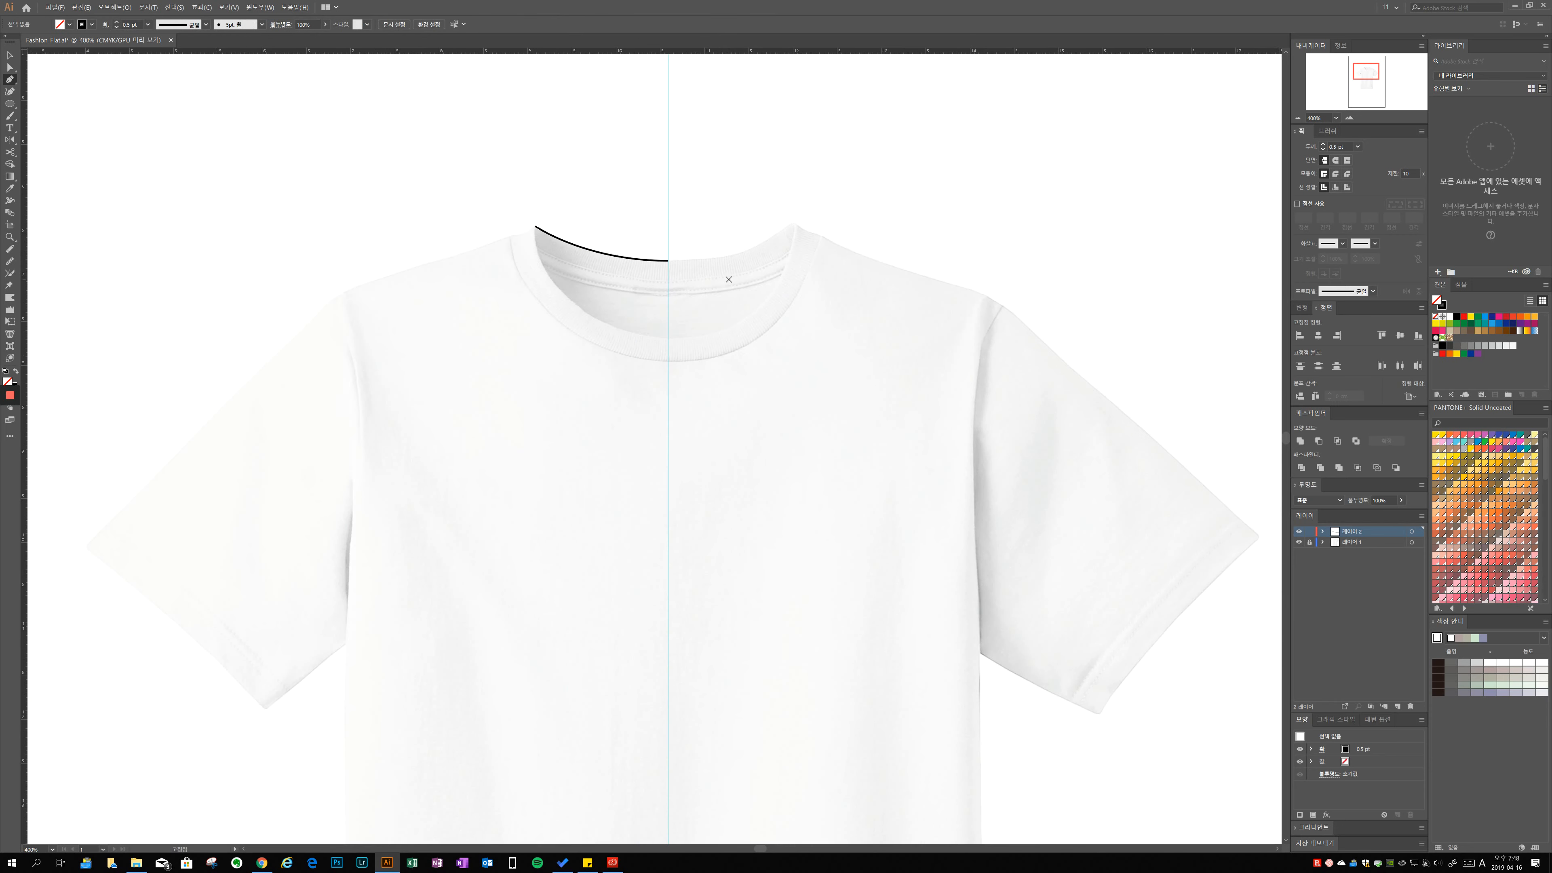
{"action": "left_click_drag", "start_coordinate": [522, 455], "coordinate": [734, 389]}
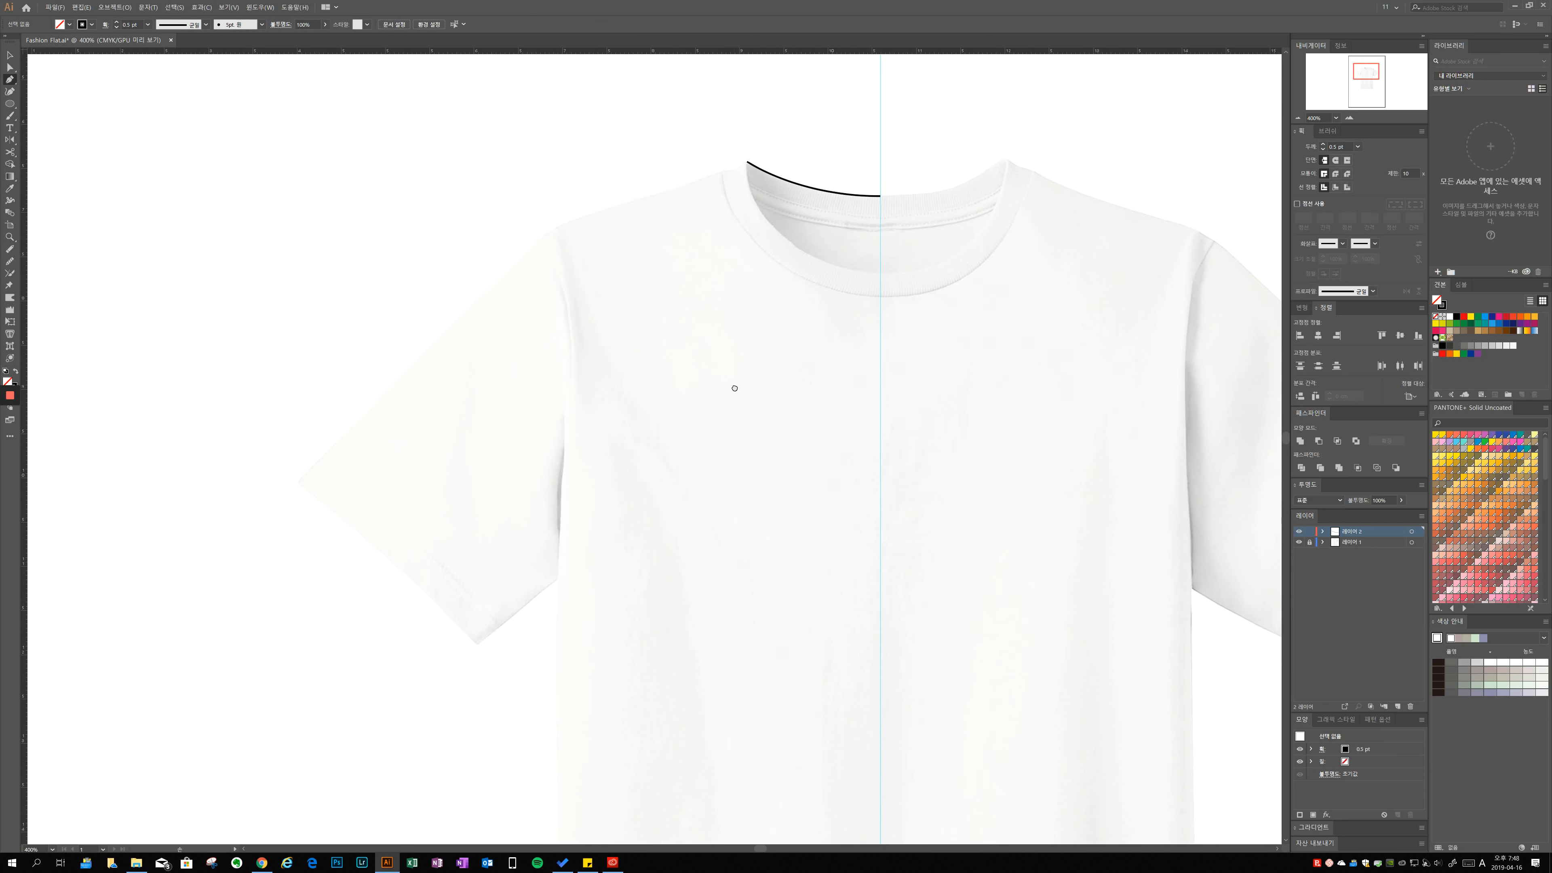
{"action": "left_click", "coordinate": [746, 162]}
{"action": "left_click", "coordinate": [544, 233]}
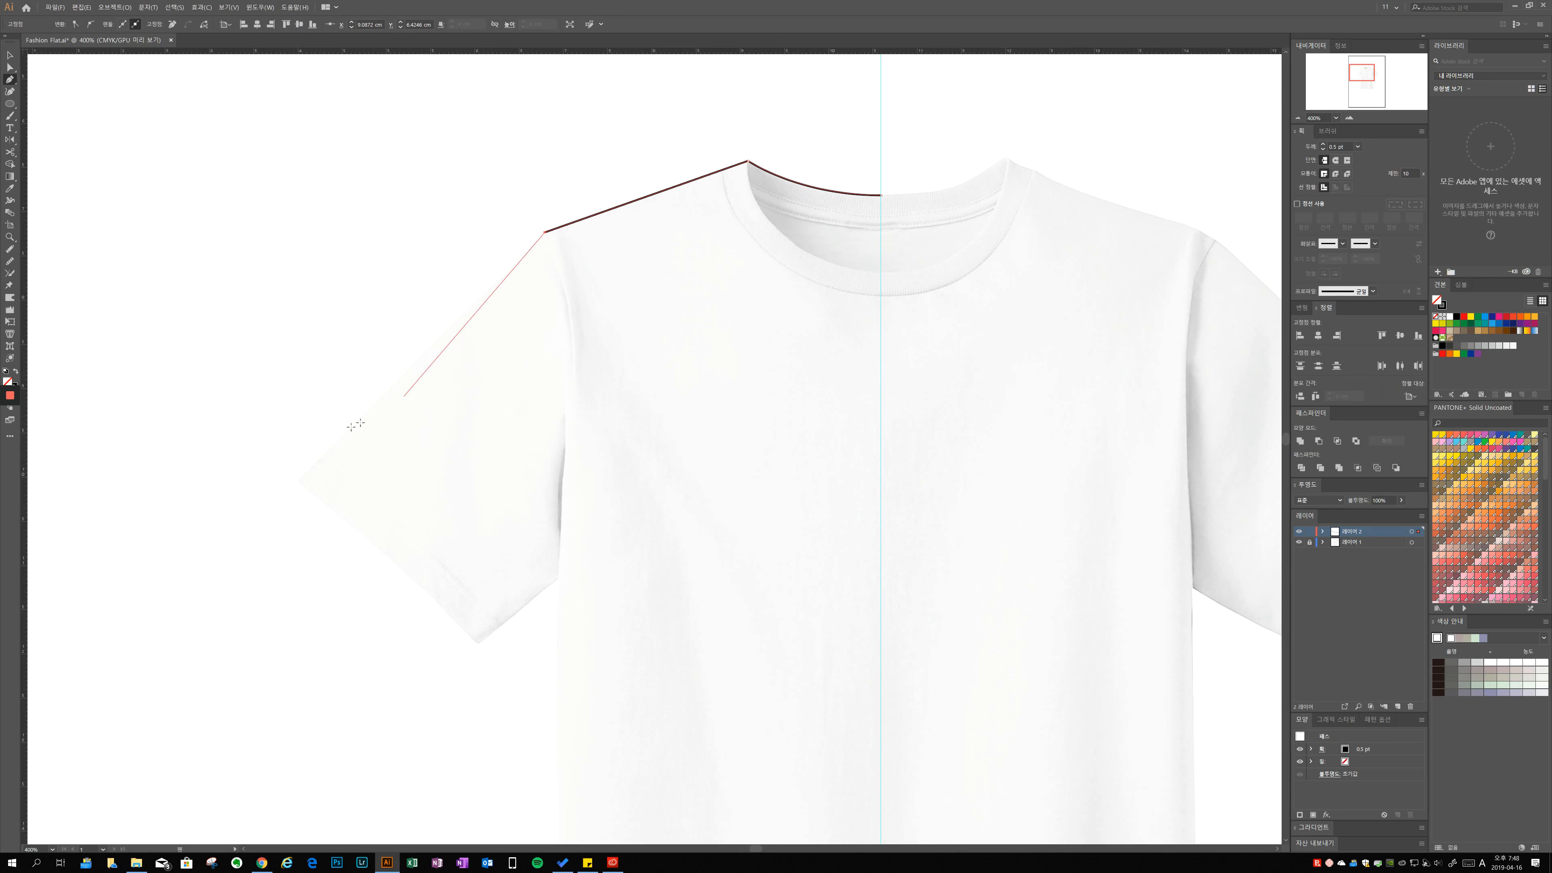
{"action": "left_click", "coordinate": [301, 478]}
Continue the left half outline around the sleeve opening and underarm, down the side seam, and along the hem to the centre guide.
{"action": "left_click_drag", "start_coordinate": [399, 607], "coordinate": [336, 455]}
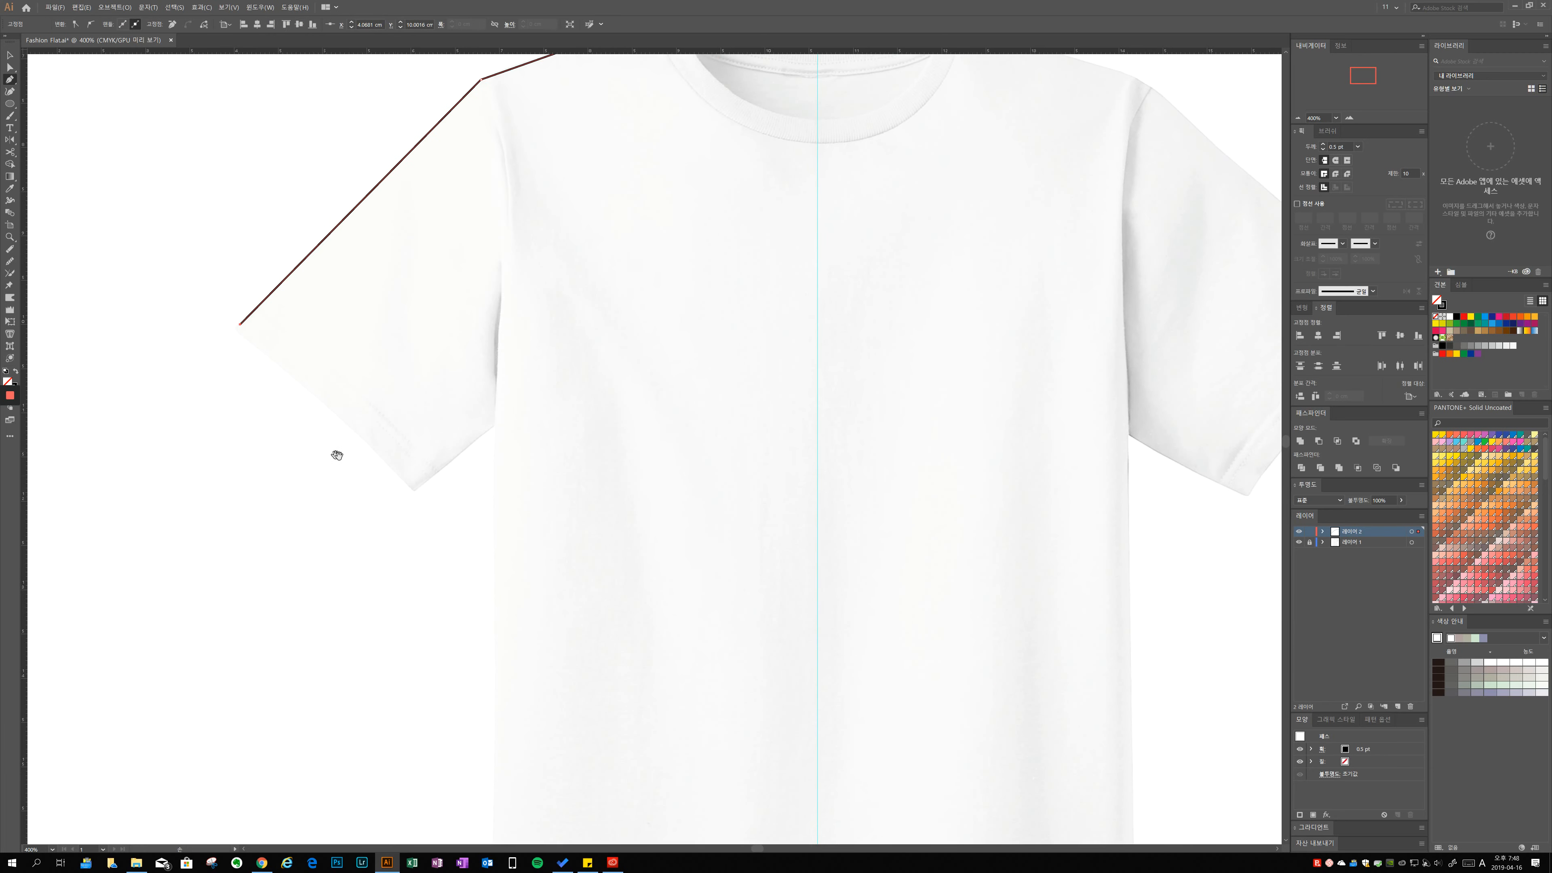
{"action": "left_click", "coordinate": [414, 491]}
{"action": "left_click", "coordinate": [492, 428]}
{"action": "scroll", "coordinate": [489, 440], "scroll_direction": "down", "scroll_amount": 10}
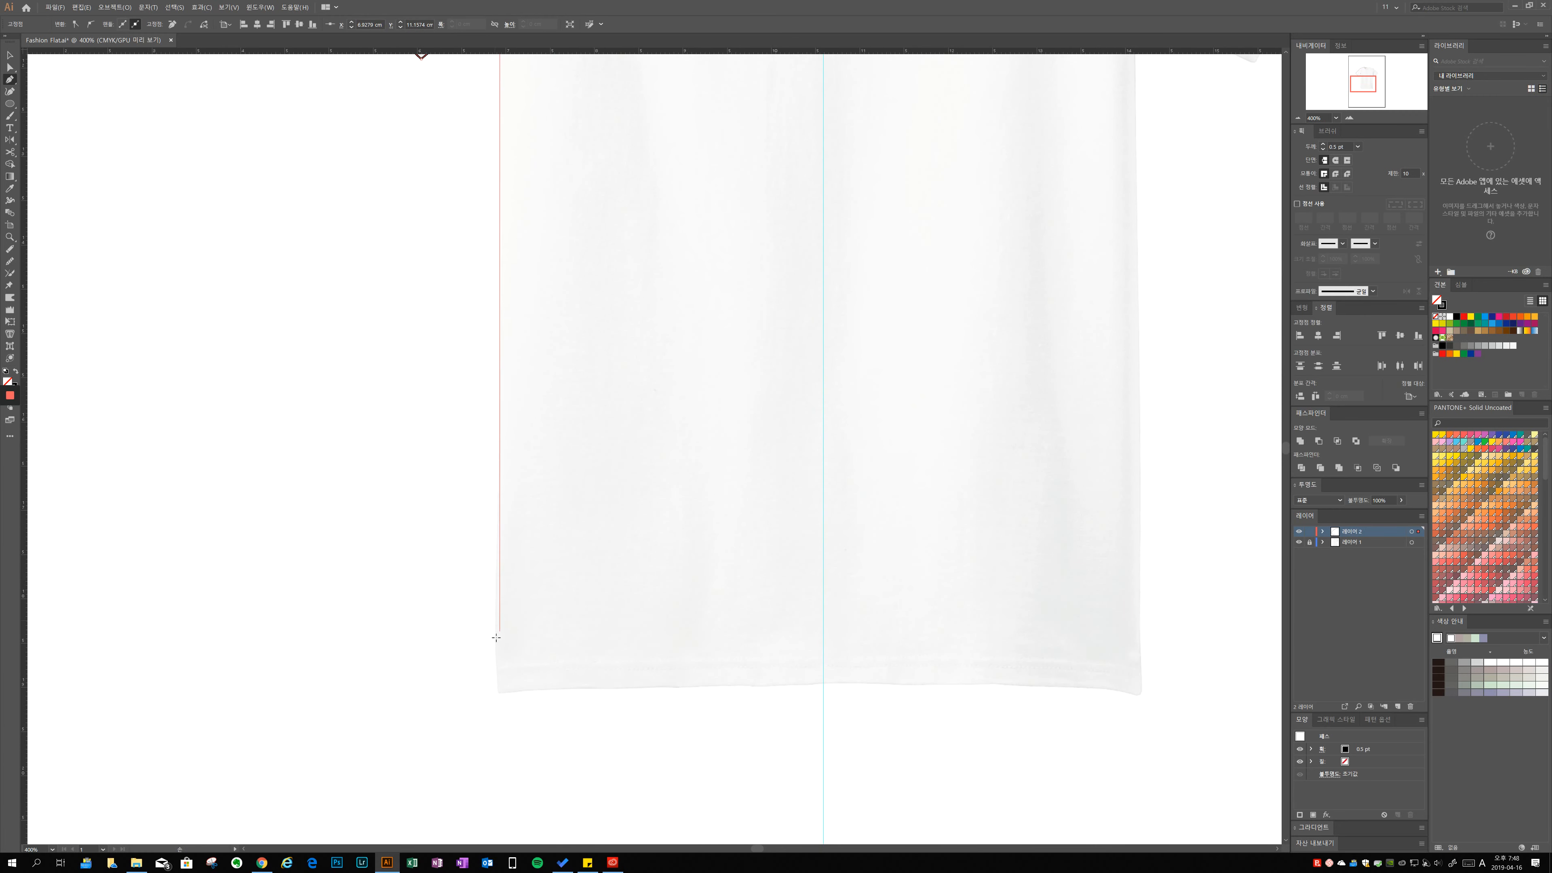
{"action": "left_click", "coordinate": [507, 685], "text": "shift"}
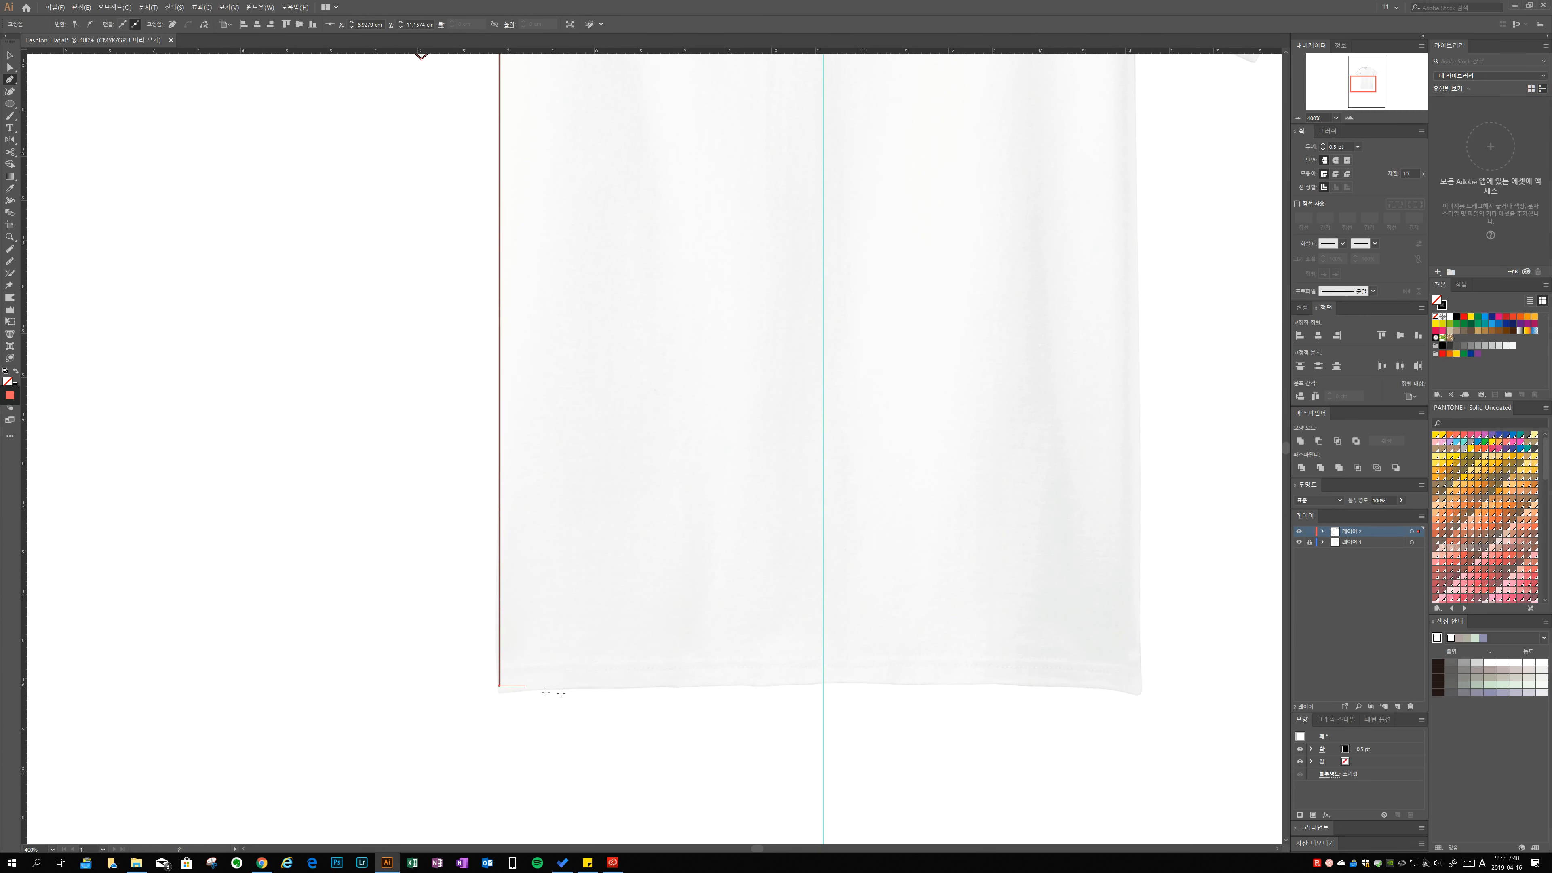
{"action": "left_click", "coordinate": [815, 710], "text": "shift"}
{"action": "key", "text": "Escape"}
Draw the inner and outer front collar curves from the left shoulder down to the centre guide.
{"action": "mouse_move", "coordinate": [787, 239]}
{"action": "left_mouse_down"}
{"action": "mouse_move", "coordinate": [580, 588]}
{"action": "mouse_move", "coordinate": [568, 639]}
{"action": "left_mouse_up"}
{"action": "key", "text": "ctrl+equal"}
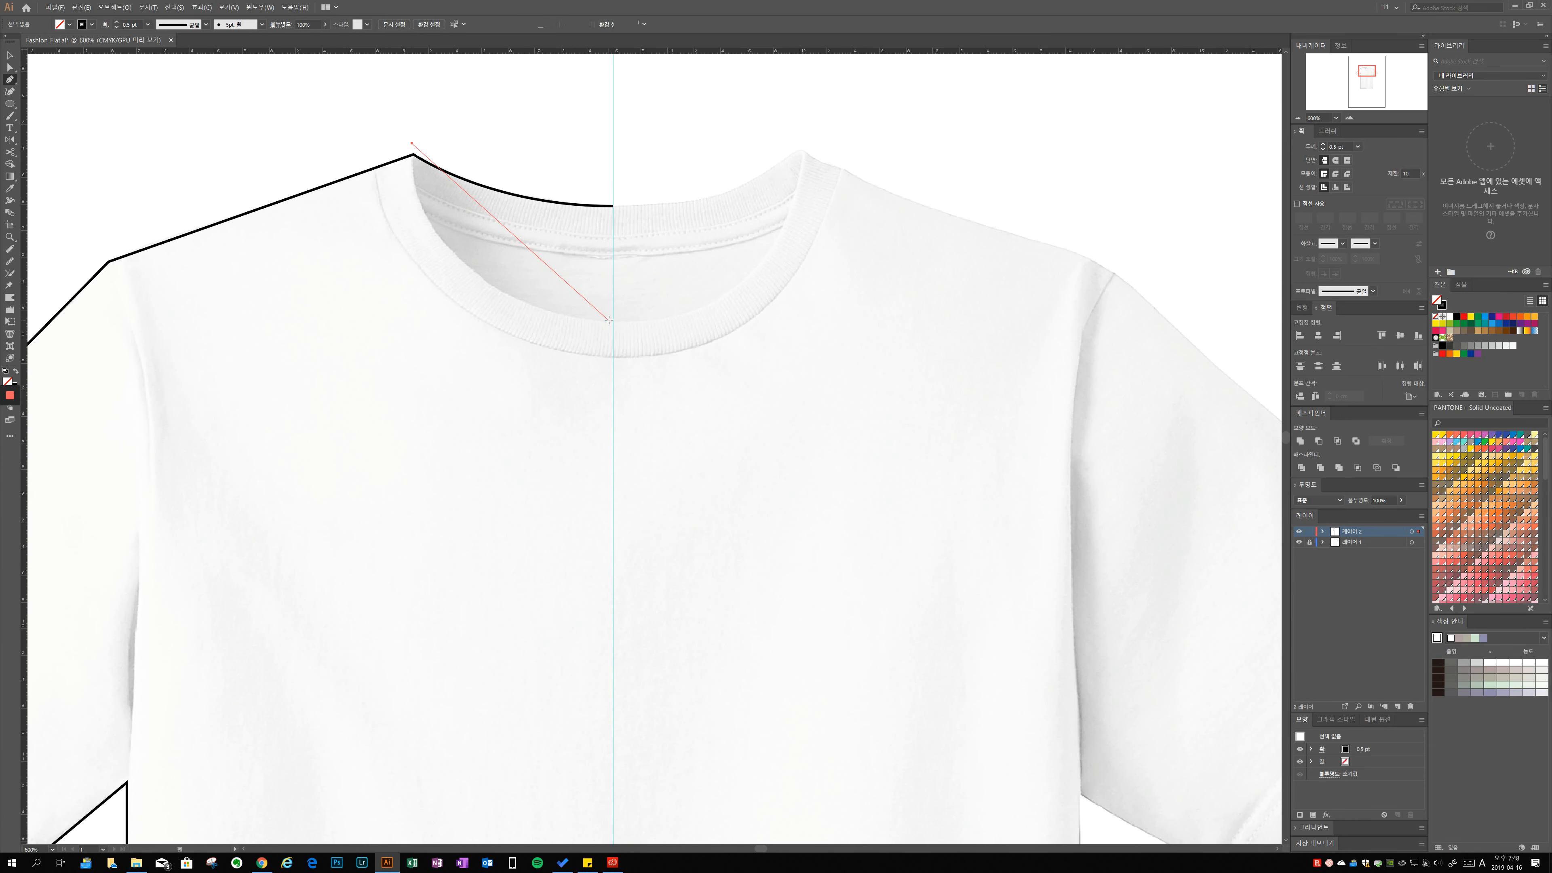
{"action": "mouse_move", "coordinate": [613, 321]}
{"action": "left_mouse_down"}
{"action": "mouse_move", "coordinate": [695, 321]}
{"action": "mouse_move", "coordinate": [816, 359]}
{"action": "left_mouse_up"}
{"action": "left_click", "coordinate": [731, 381], "text": "ctrl"}
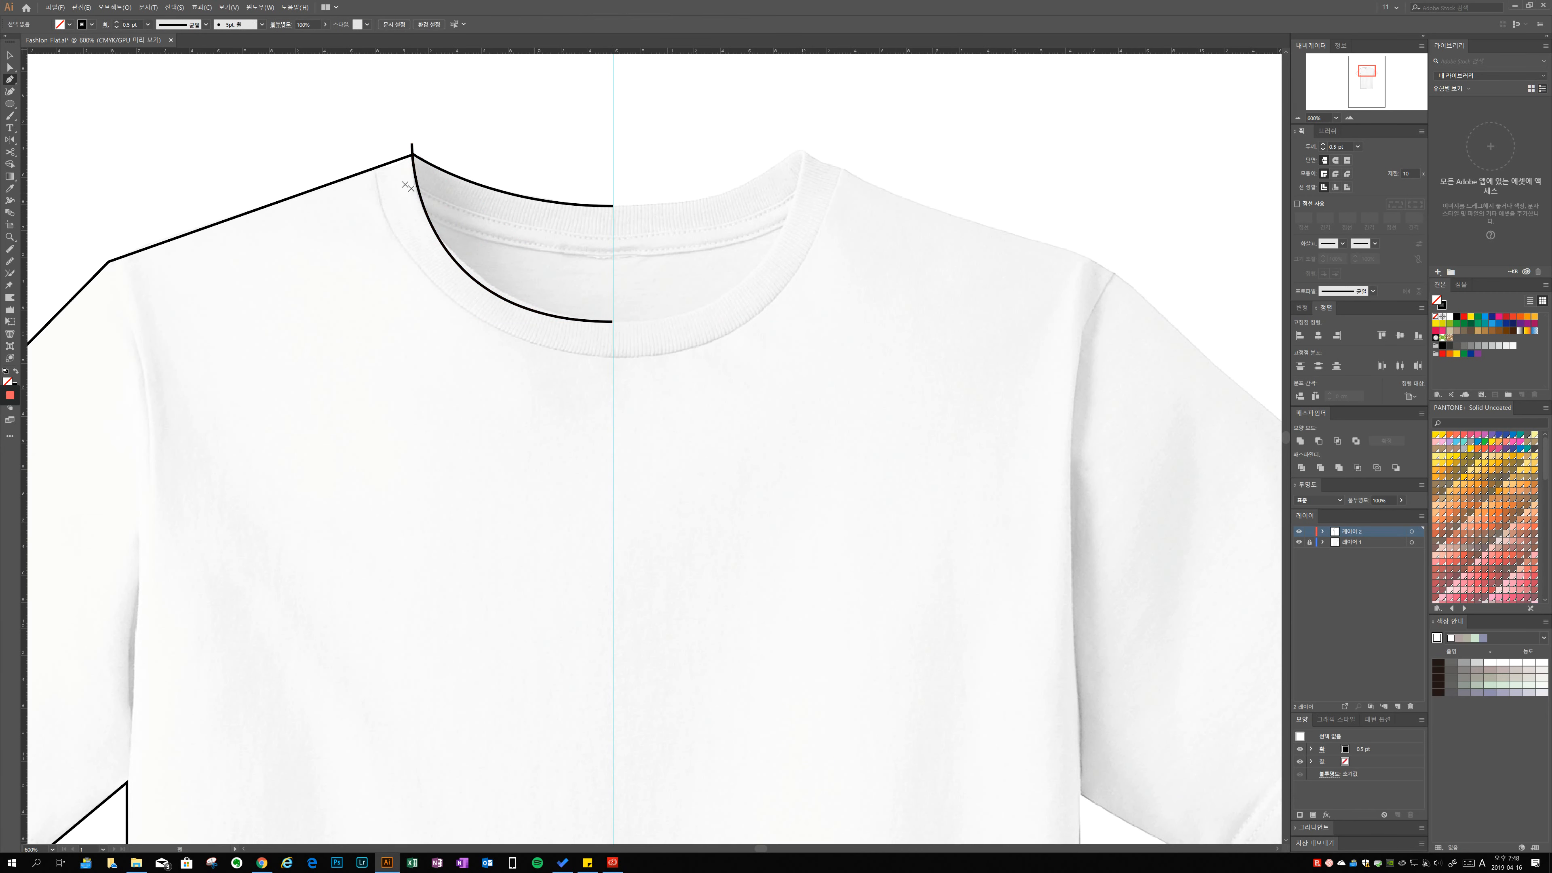
{"action": "left_click", "coordinate": [373, 161]}
{"action": "left_click_drag", "start_coordinate": [612, 359], "coordinate": [836, 374]}
{"action": "left_click", "coordinate": [512, 231], "text": "ctrl"}
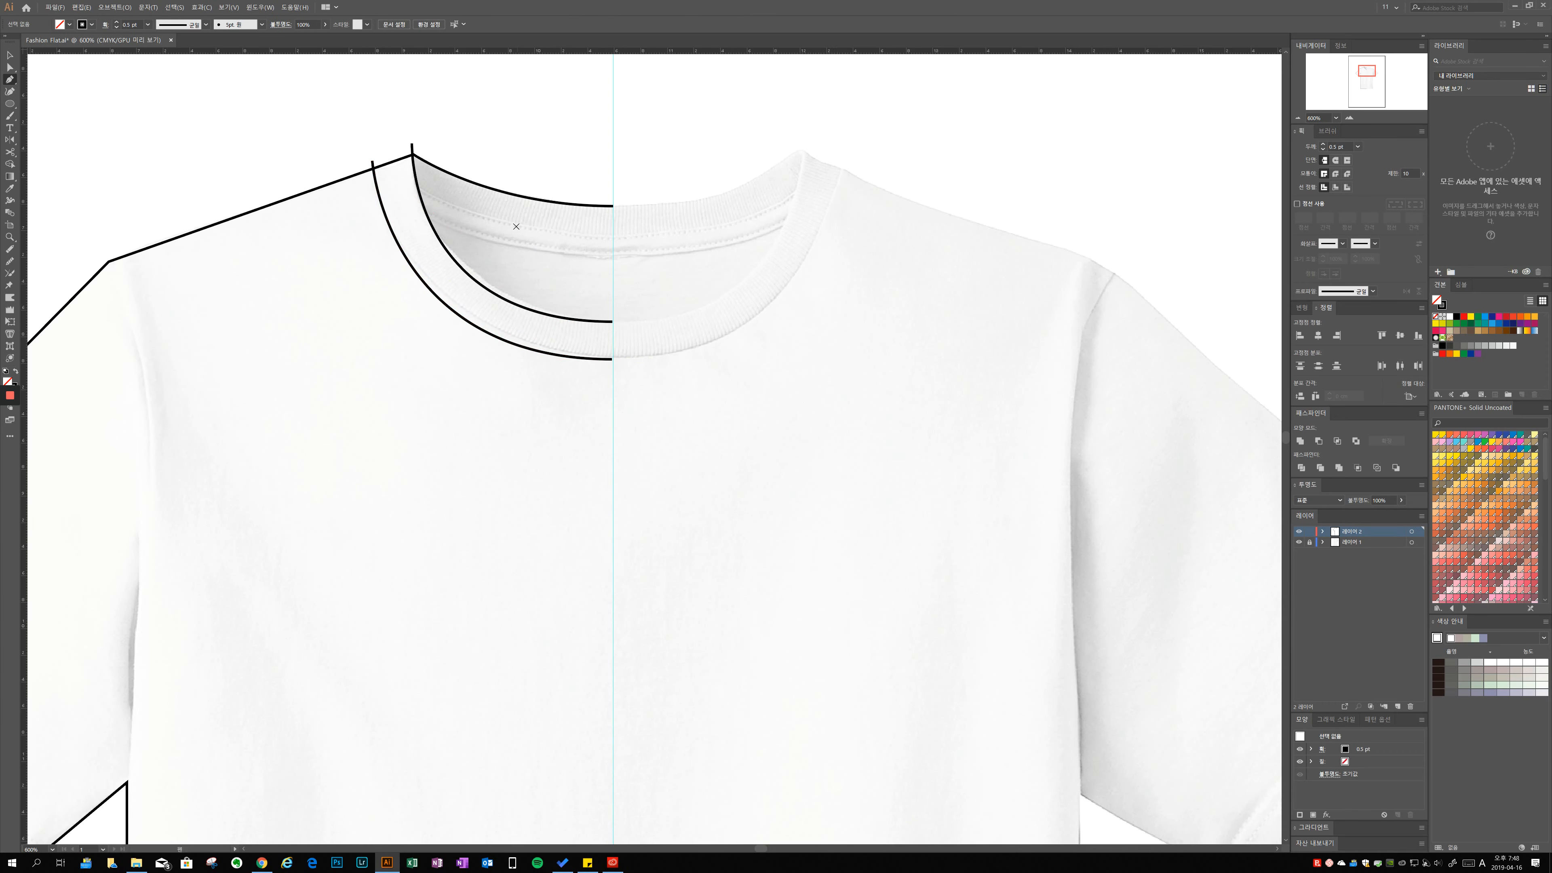
Draw the back collar seam curve below the back neckline, ending at the centre guide, and add a parallel curve slightly lower.
{"action": "scroll", "coordinate": [512, 232], "scroll_direction": "up", "scroll_amount": 1}
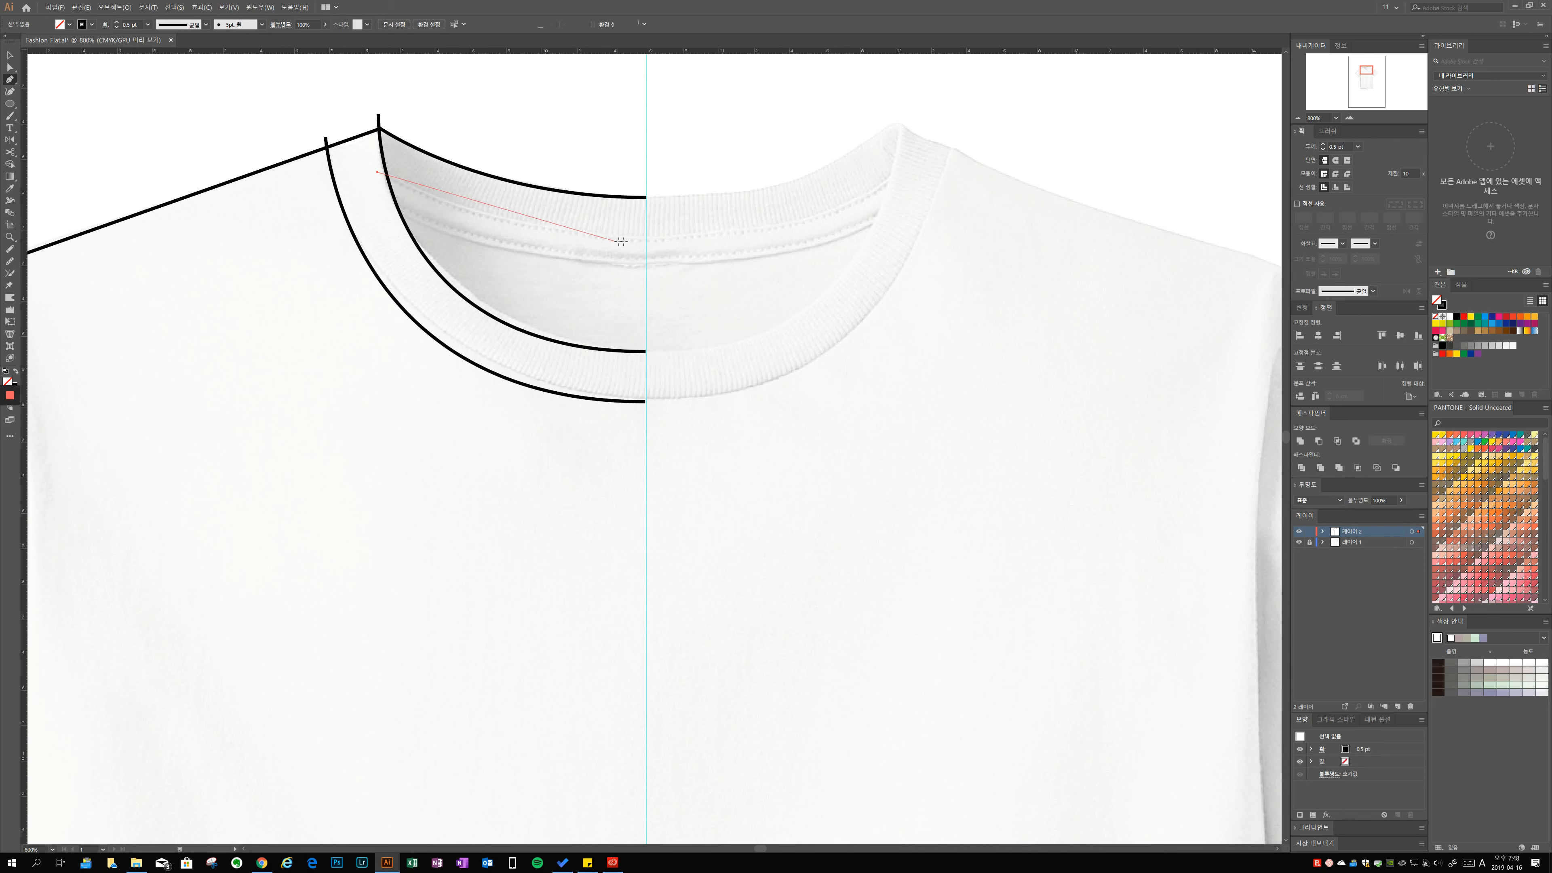
{"action": "left_click_drag", "start_coordinate": [645, 241], "coordinate": [792, 269]}
{"action": "left_click", "coordinate": [624, 269], "text": "ctrl"}
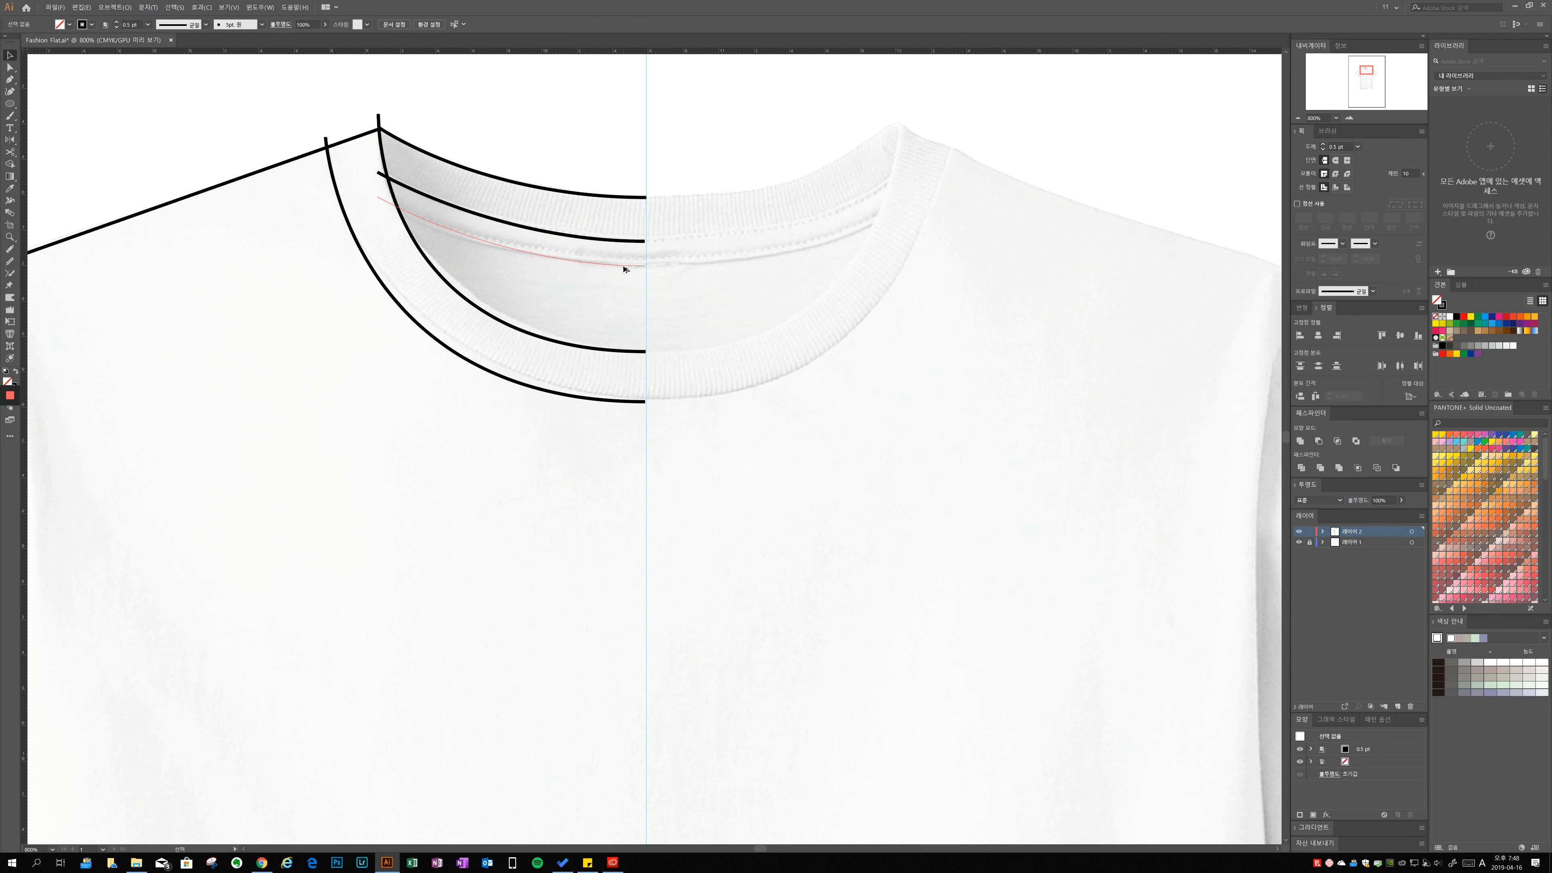
Draw the curved left armhole seam from the shoulder point down to the underarm.
{"action": "scroll", "coordinate": [625, 283], "scroll_direction": "down", "scroll_amount": 2}
{"action": "scroll", "coordinate": [625, 284], "scroll_direction": "down", "scroll_amount": 4}
{"action": "scroll", "coordinate": [624, 284], "scroll_direction": "left", "scroll_amount": 3}
{"action": "key", "text": "p"}
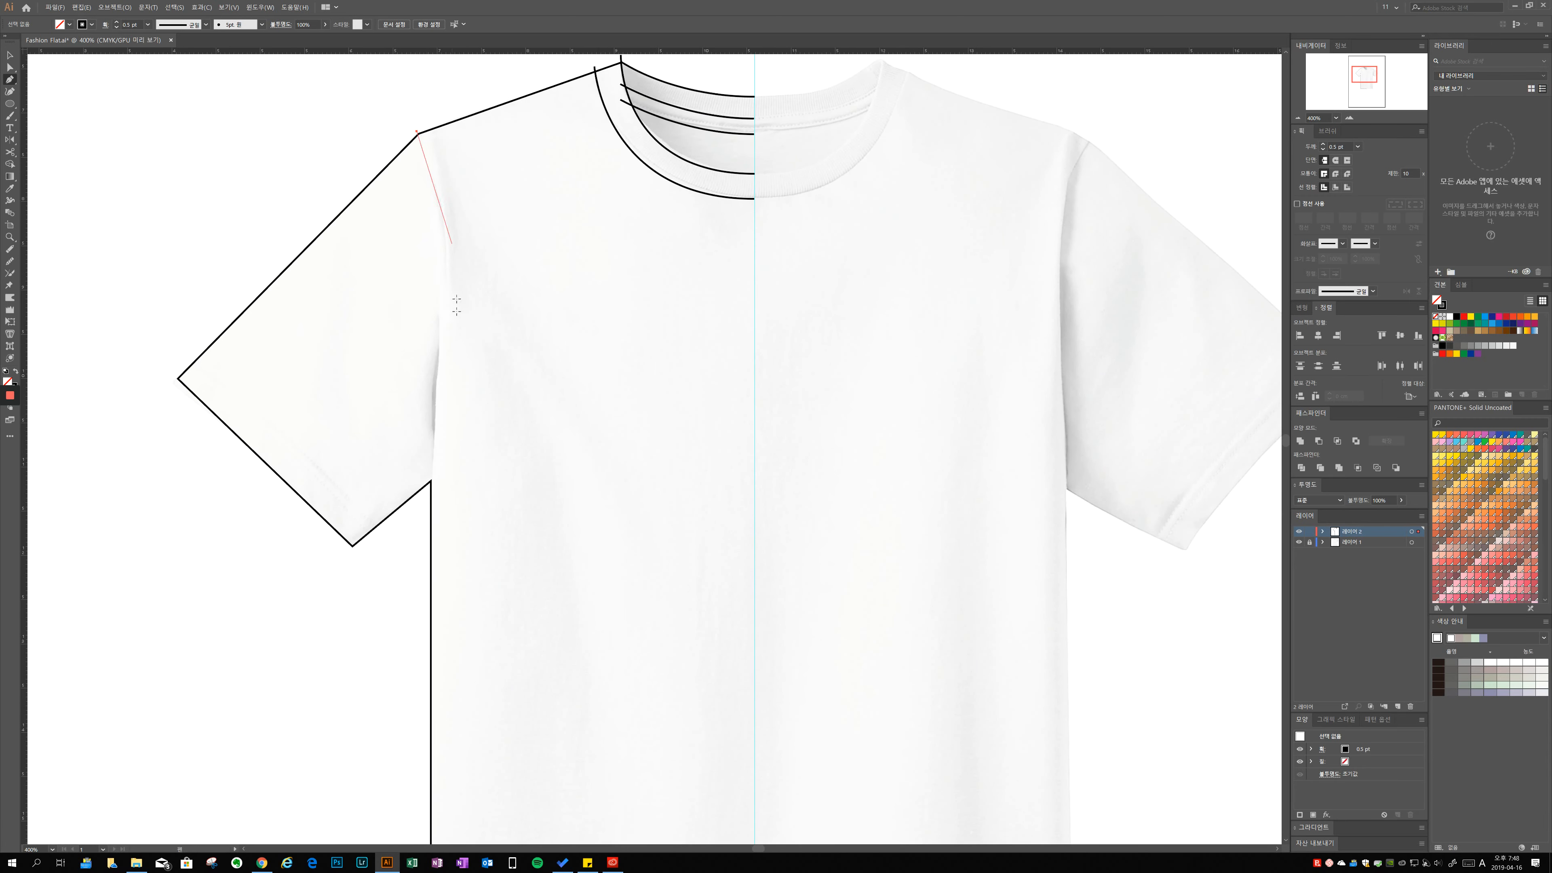
{"action": "left_click_drag", "start_coordinate": [429, 495], "coordinate": [377, 766]}
{"action": "key", "text": "Escape"}
Select the traced left half and reflect a copy across the centre guide to form the right half.
{"action": "scroll", "coordinate": [474, 489], "scroll_direction": "down", "scroll_amount": 1}
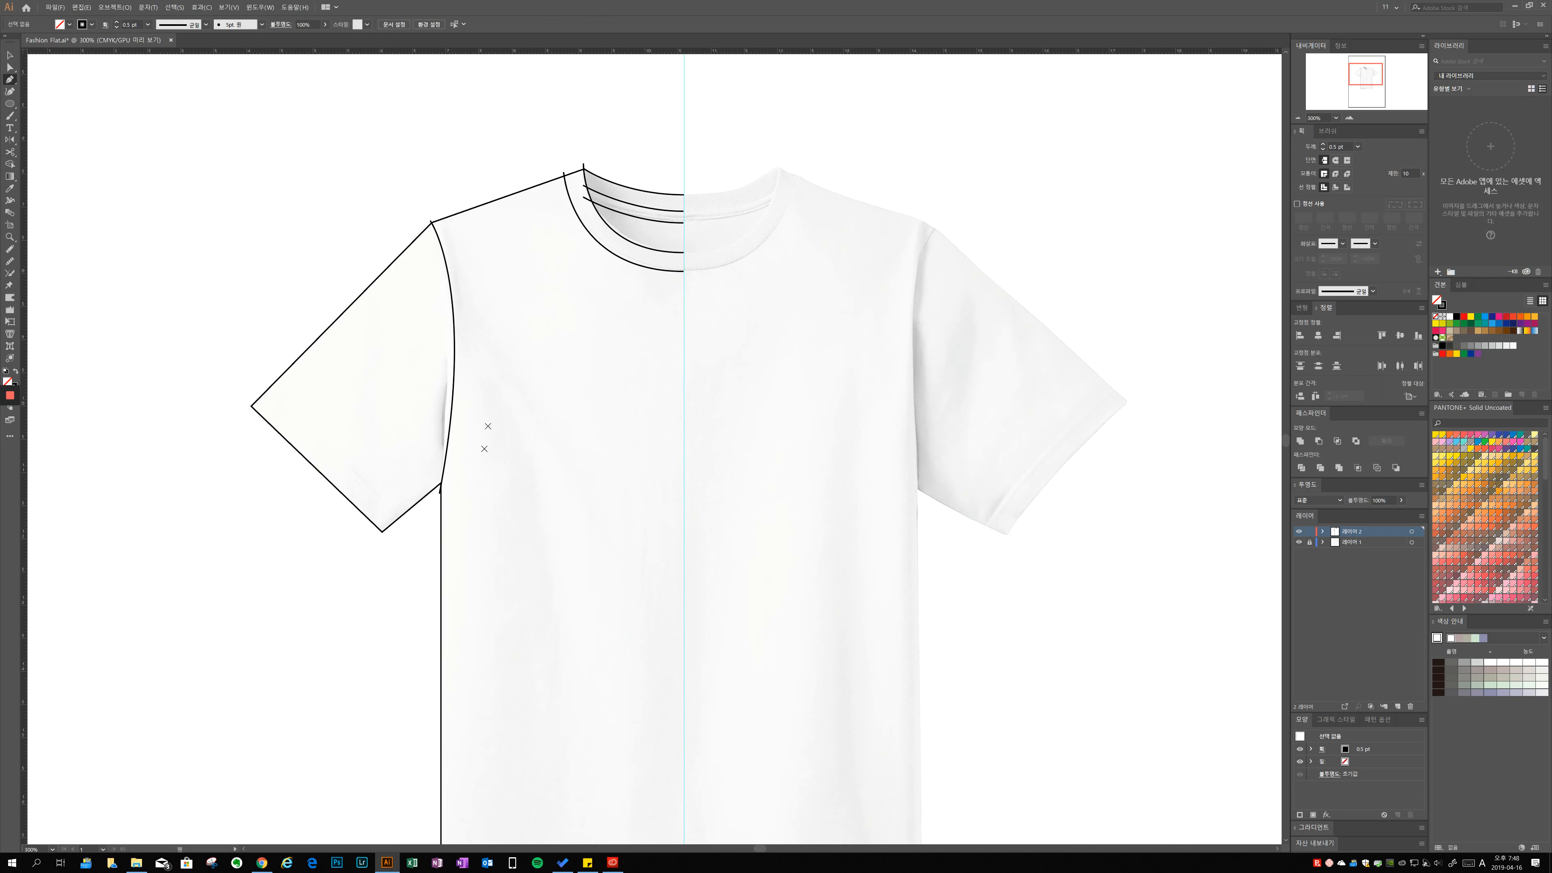
{"action": "left_click_drag", "start_coordinate": [604, 527], "coordinate": [610, 528]}
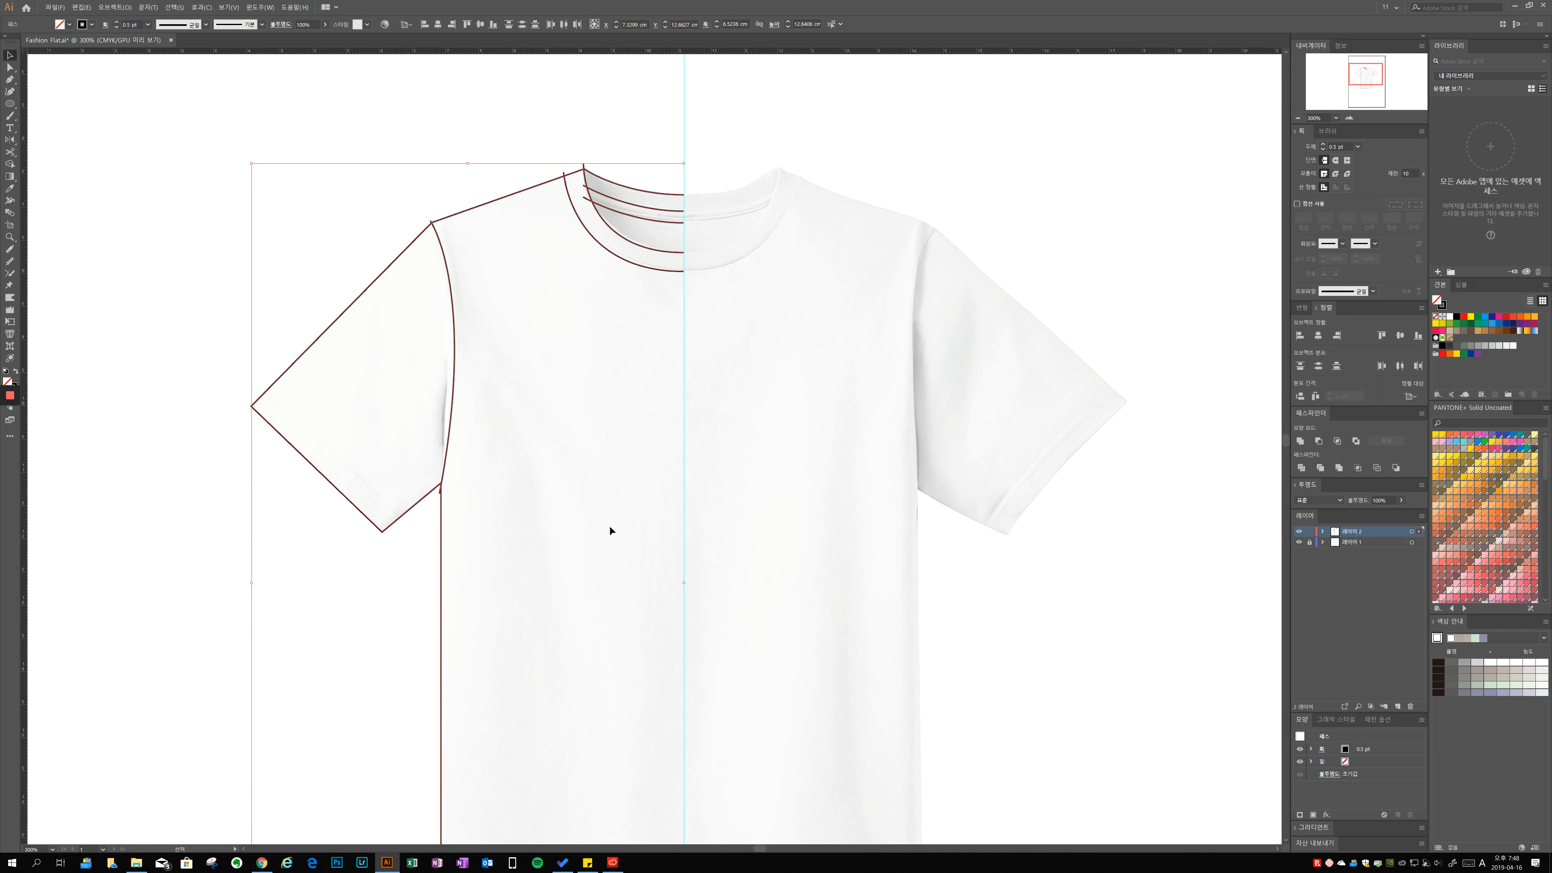
{"action": "key", "text": "o"}
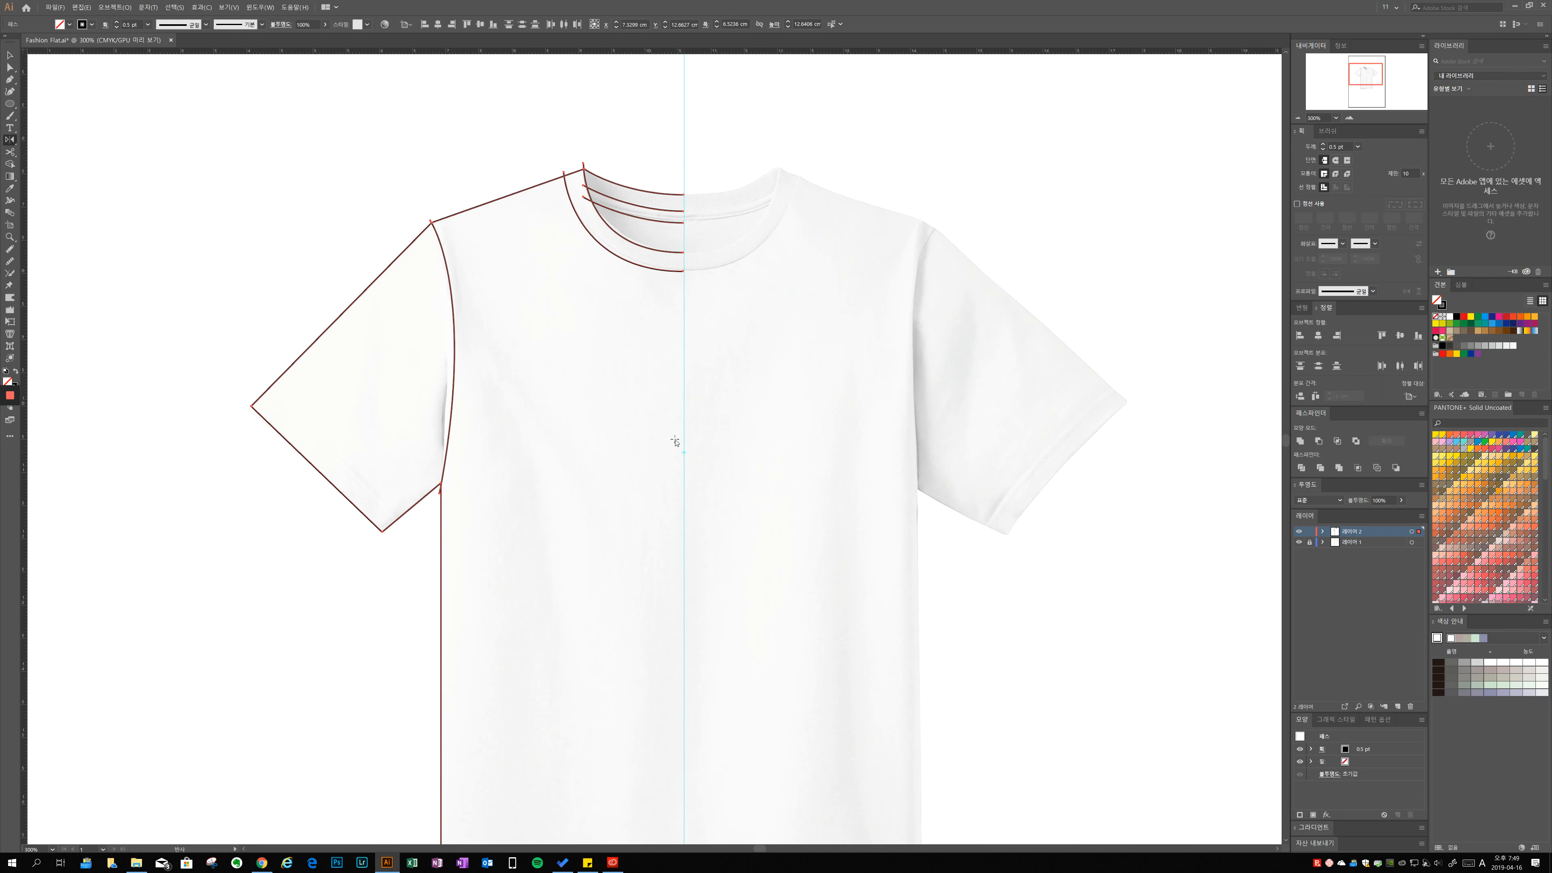
{"action": "left_click", "coordinate": [684, 441], "text": "alt"}
{"action": "left_click", "coordinate": [37, 167]}
{"action": "key", "text": "ctrl+shift+a"}
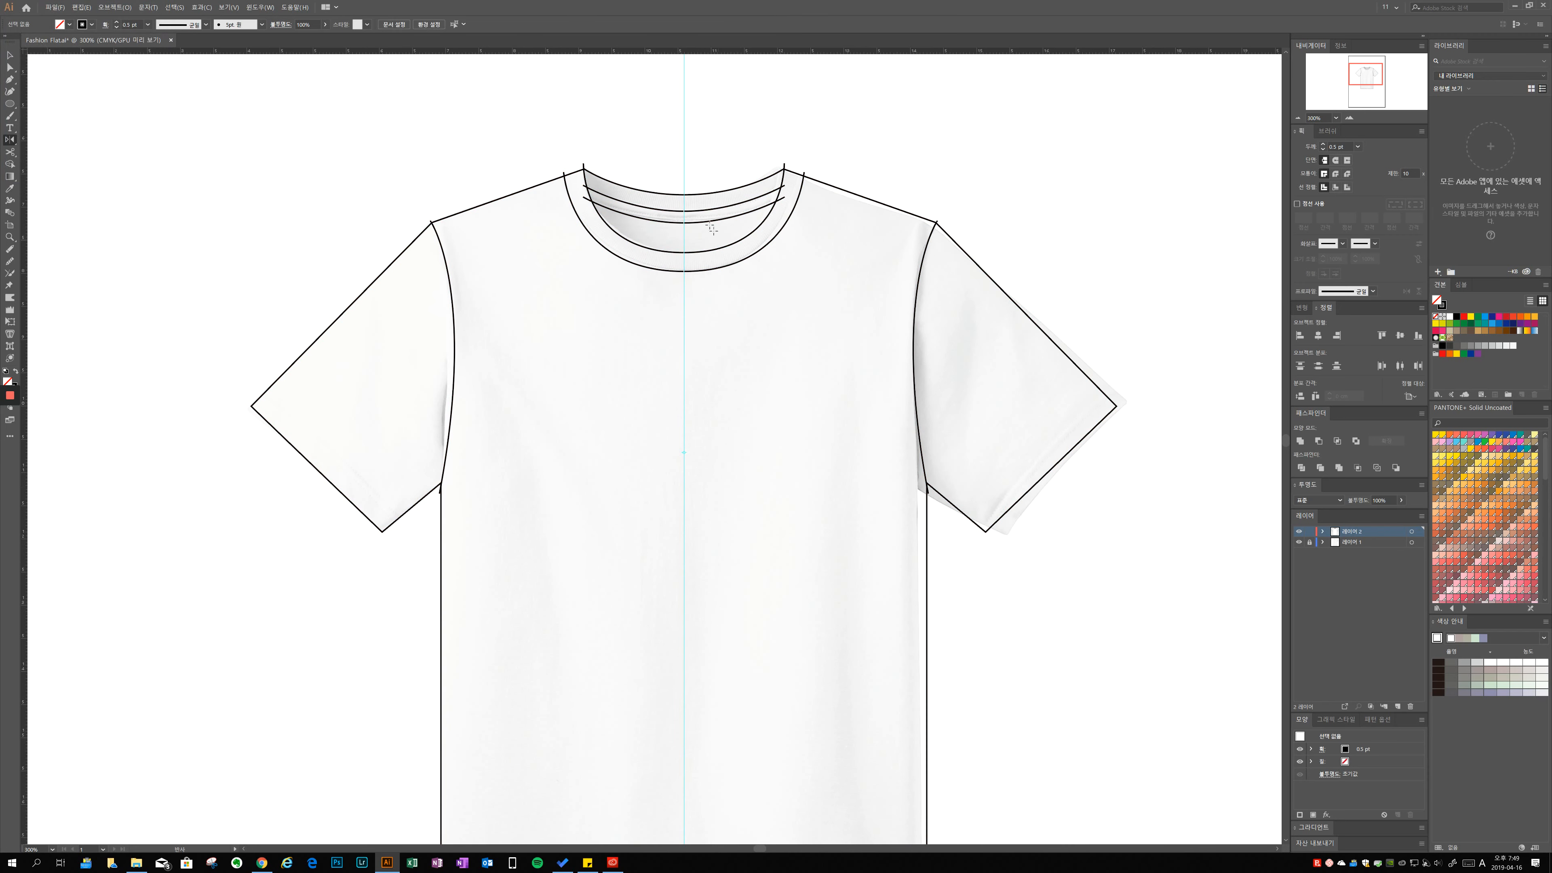
Join the two halves at the centre guide across the neckline curves and the bottom hem.
{"action": "scroll", "coordinate": [719, 240], "scroll_direction": "up", "scroll_amount": 4}
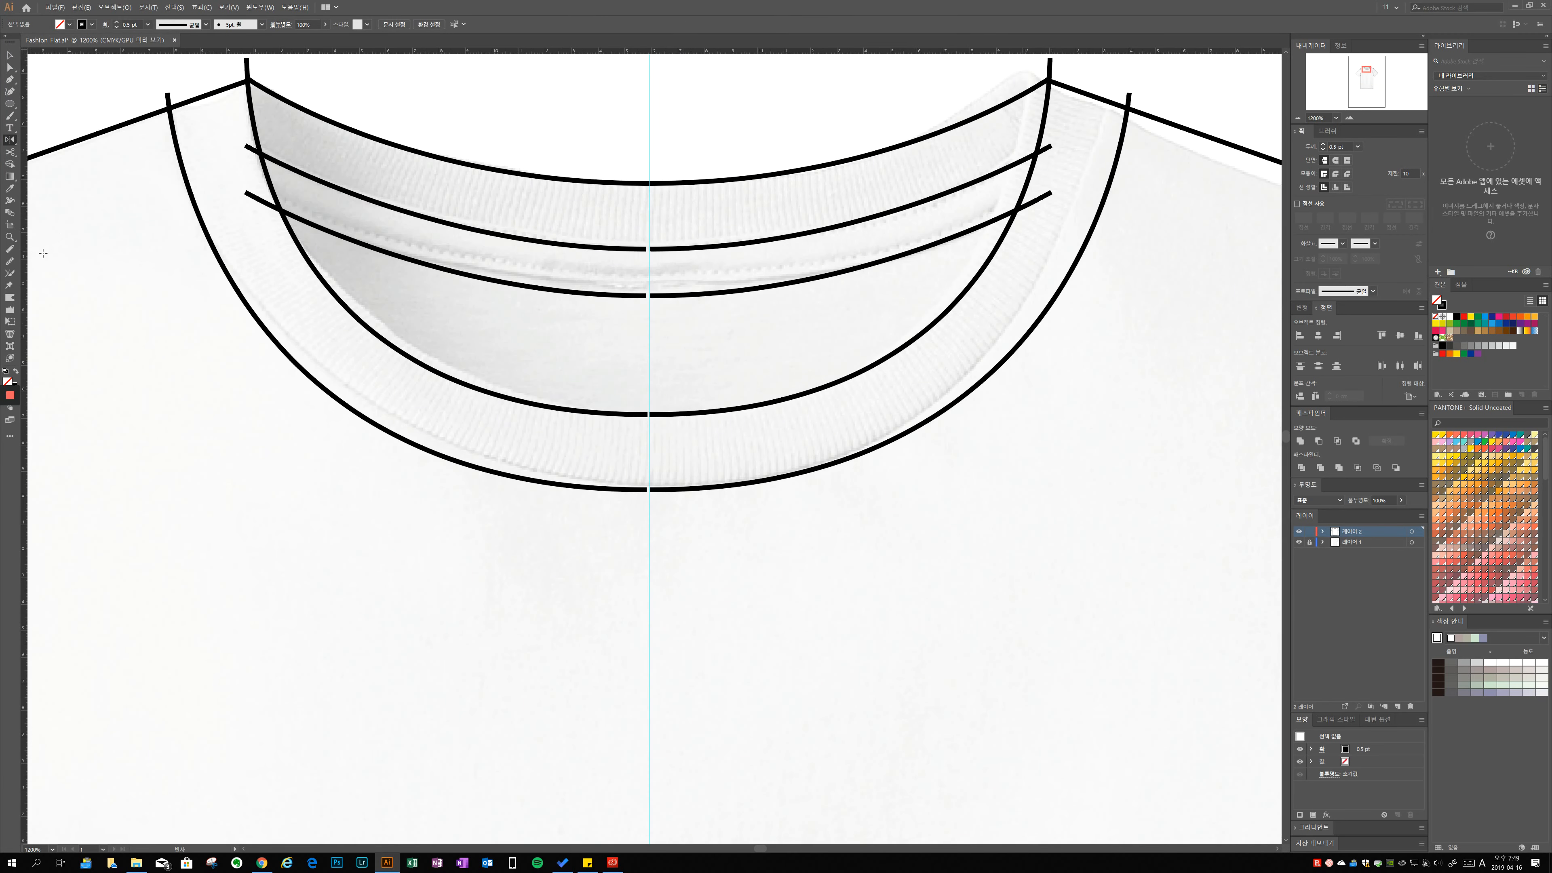
{"action": "left_click", "coordinate": [10, 276]}
{"action": "left_click", "coordinate": [1364, 99]}
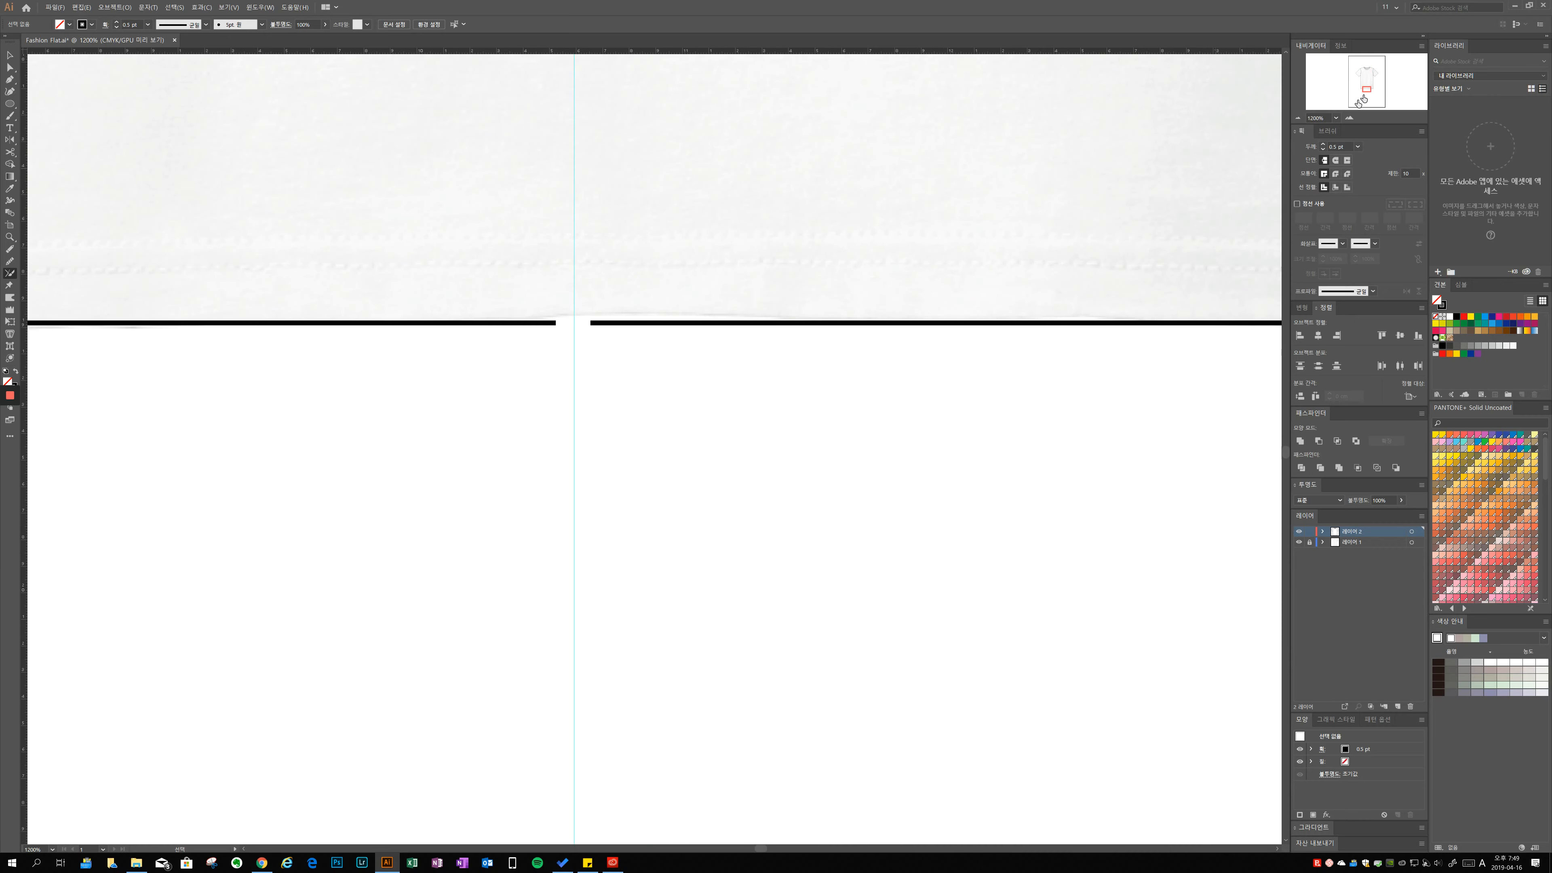
{"action": "left_click_drag", "start_coordinate": [591, 321], "coordinate": [594, 321]}
Divide the whole T-shirt drawing into closed pieces, and divide the neckline pieces again to trim the overhanging curve ends.
{"action": "scroll", "coordinate": [631, 322], "scroll_direction": "down", "scroll_amount": 5}
{"action": "left_click_drag", "start_coordinate": [754, 220], "coordinate": [771, 425]}
{"action": "scroll", "coordinate": [772, 424], "scroll_direction": "up", "scroll_amount": 3}
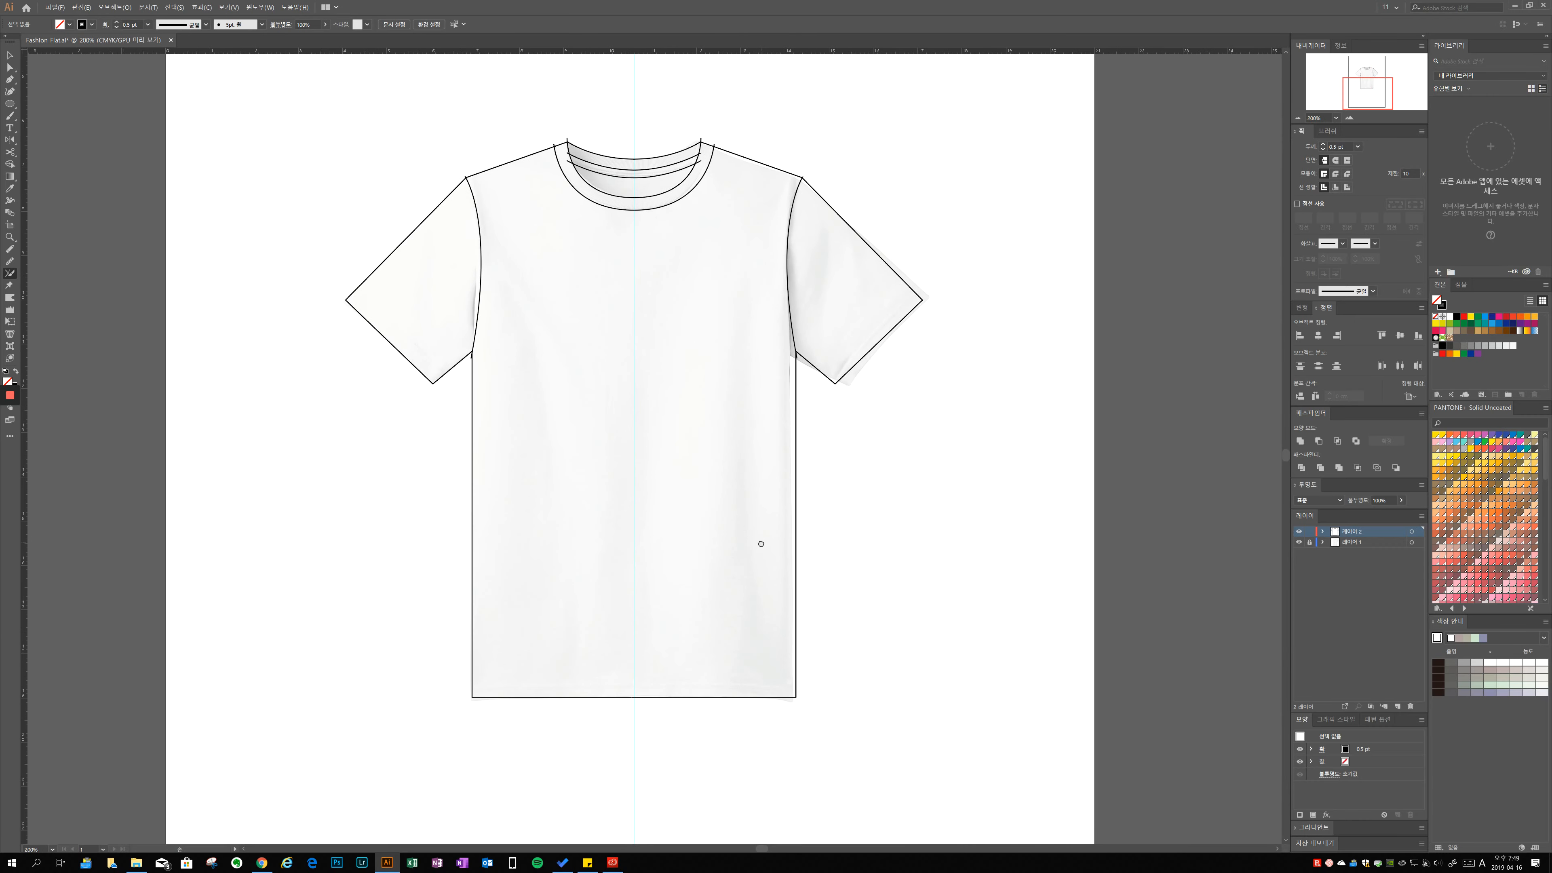
{"action": "key", "text": "a"}
{"action": "left_click_drag", "start_coordinate": [291, 124], "coordinate": [291, 122]}
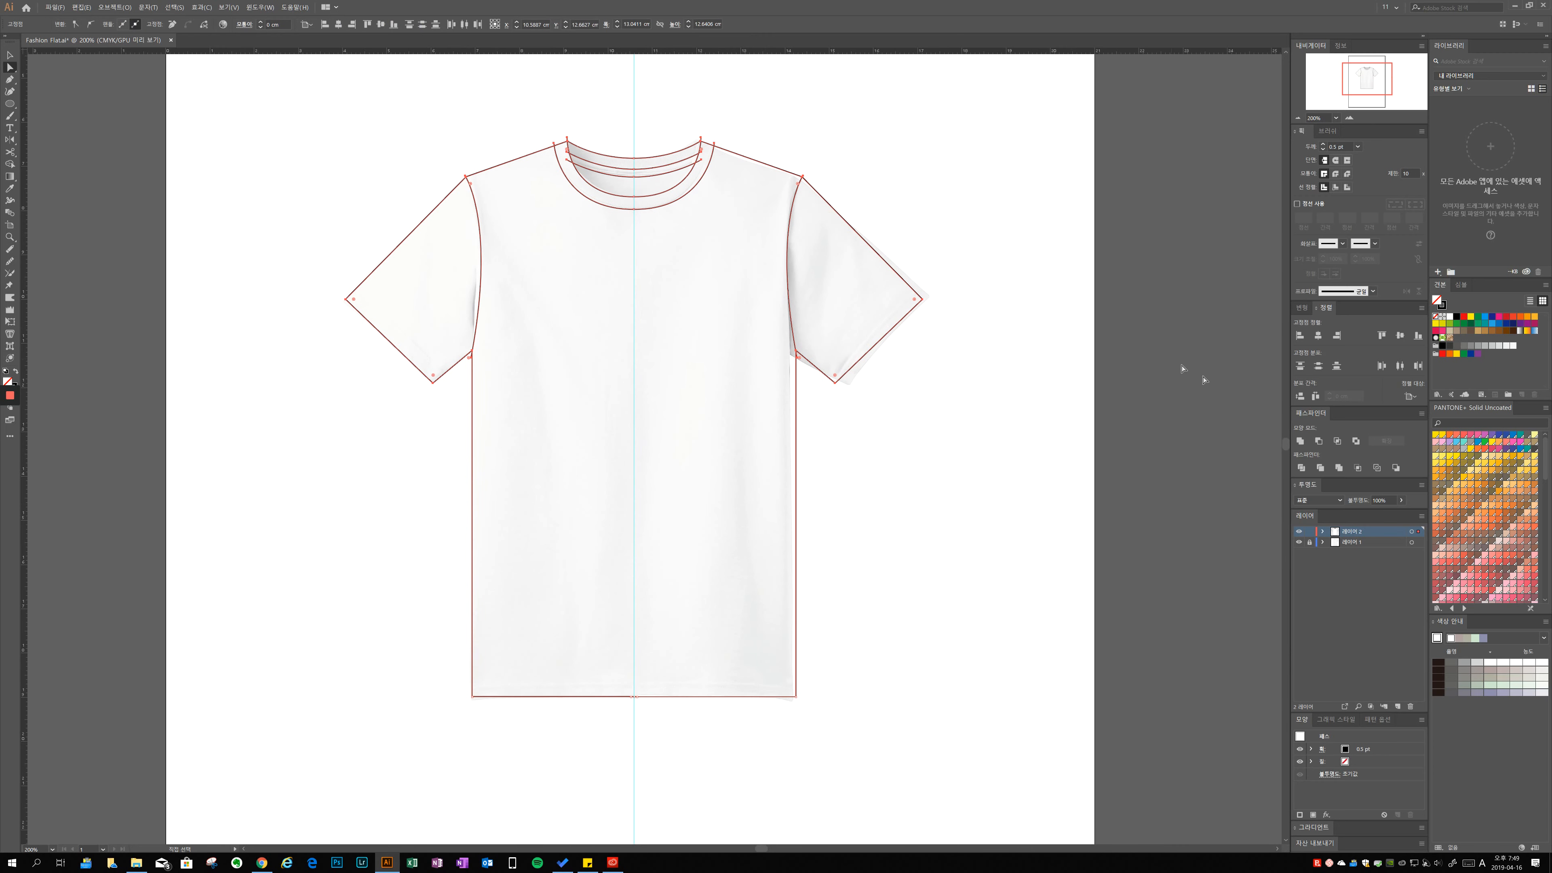
{"action": "left_click", "coordinate": [818, 139]}
{"action": "scroll", "coordinate": [724, 146], "scroll_direction": "up", "scroll_amount": 3}
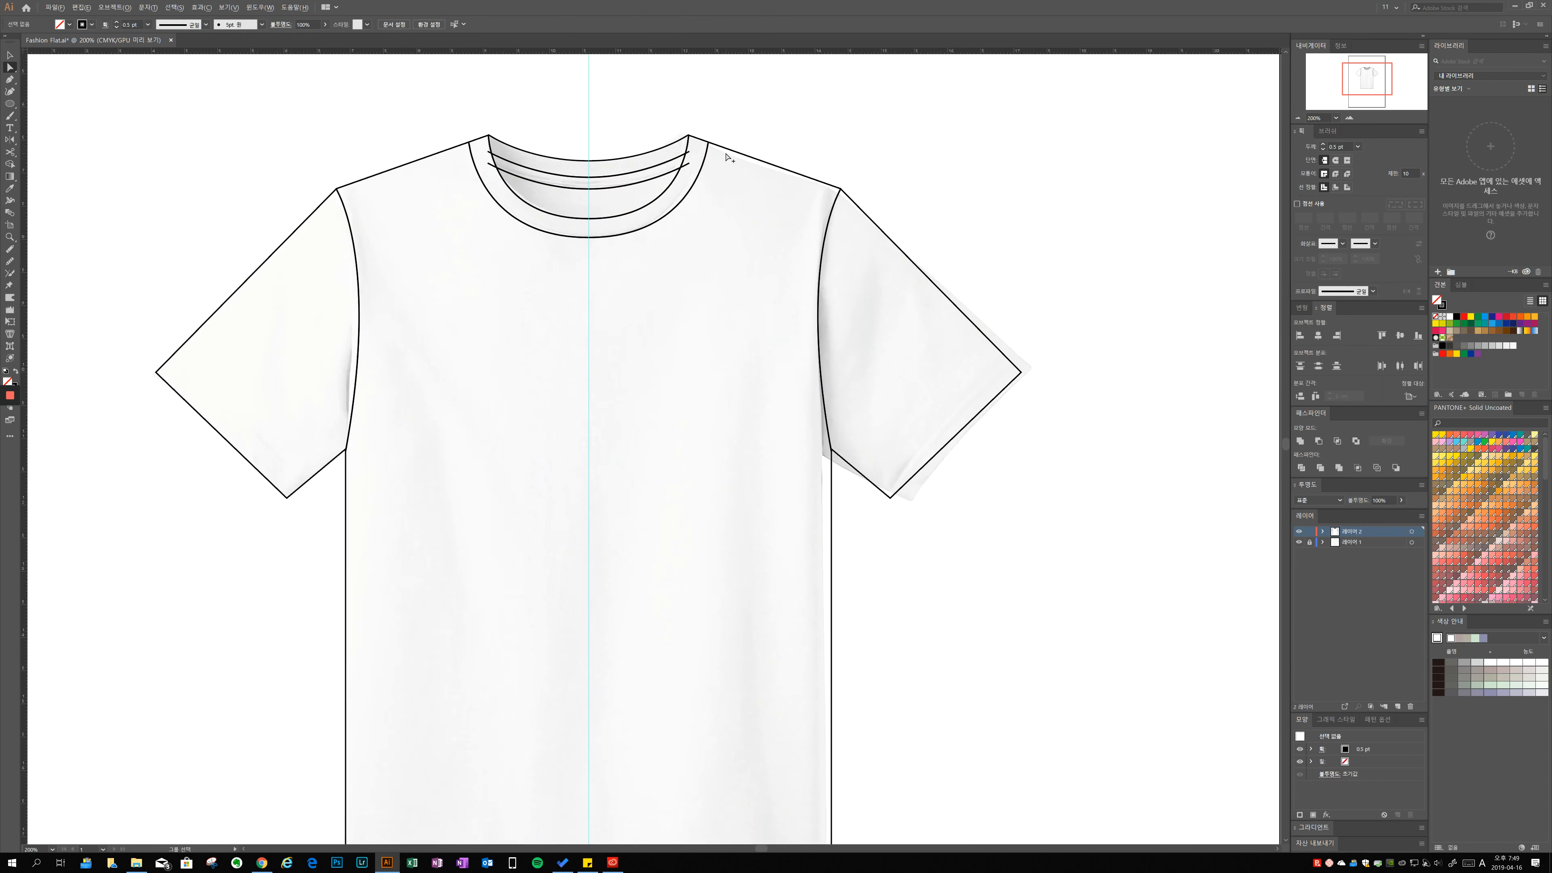
{"action": "left_click_drag", "start_coordinate": [684, 129], "coordinate": [813, 166]}
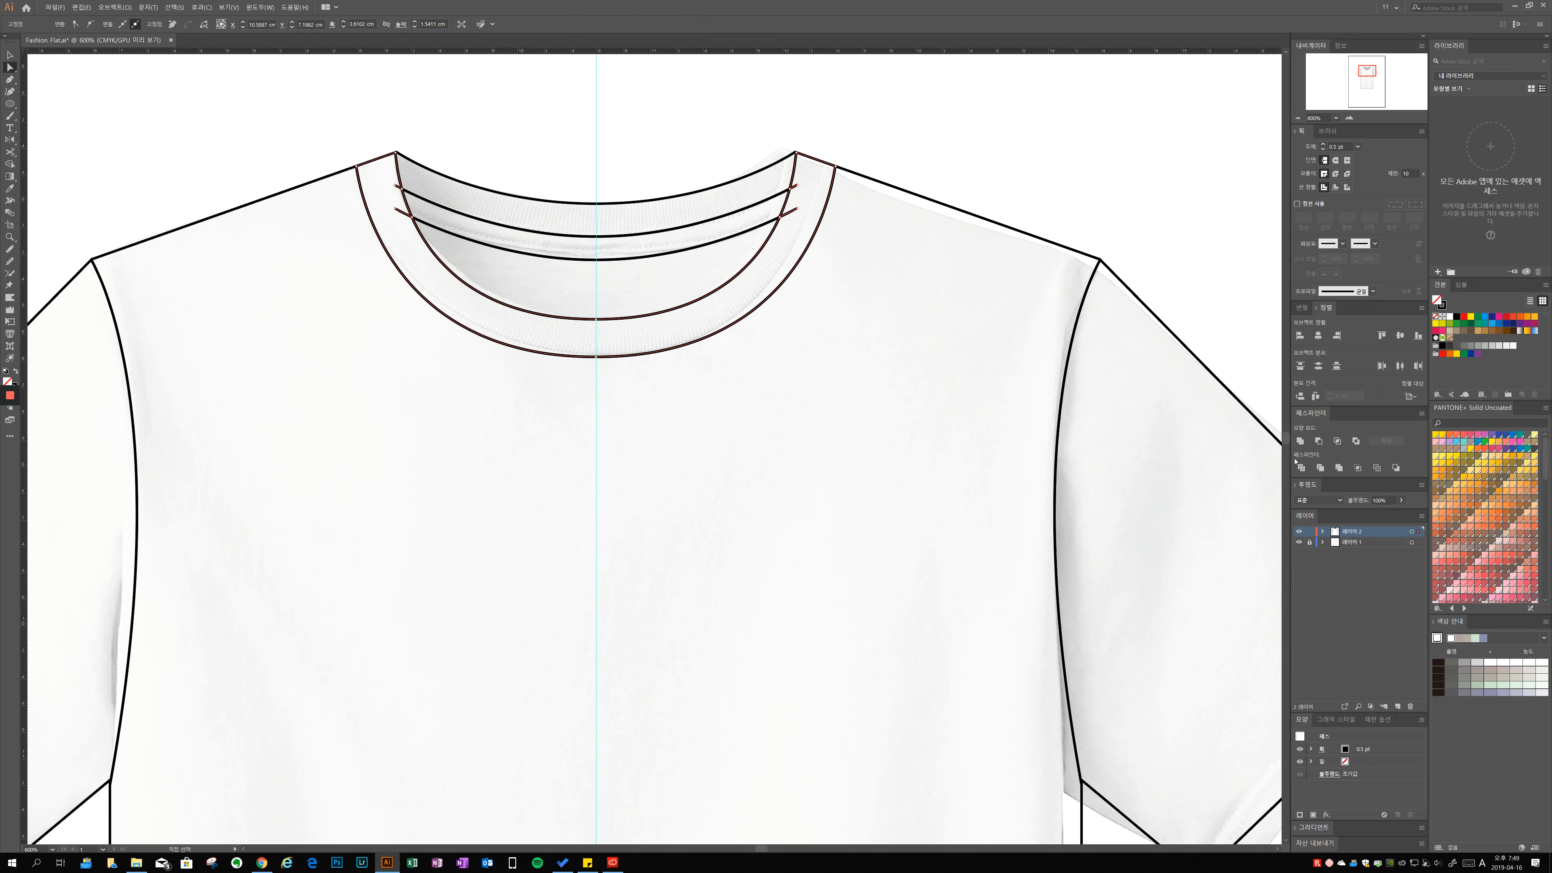
{"action": "left_click", "coordinate": [908, 164]}
{"action": "scroll", "coordinate": [908, 163], "scroll_direction": "down", "scroll_amount": 2}
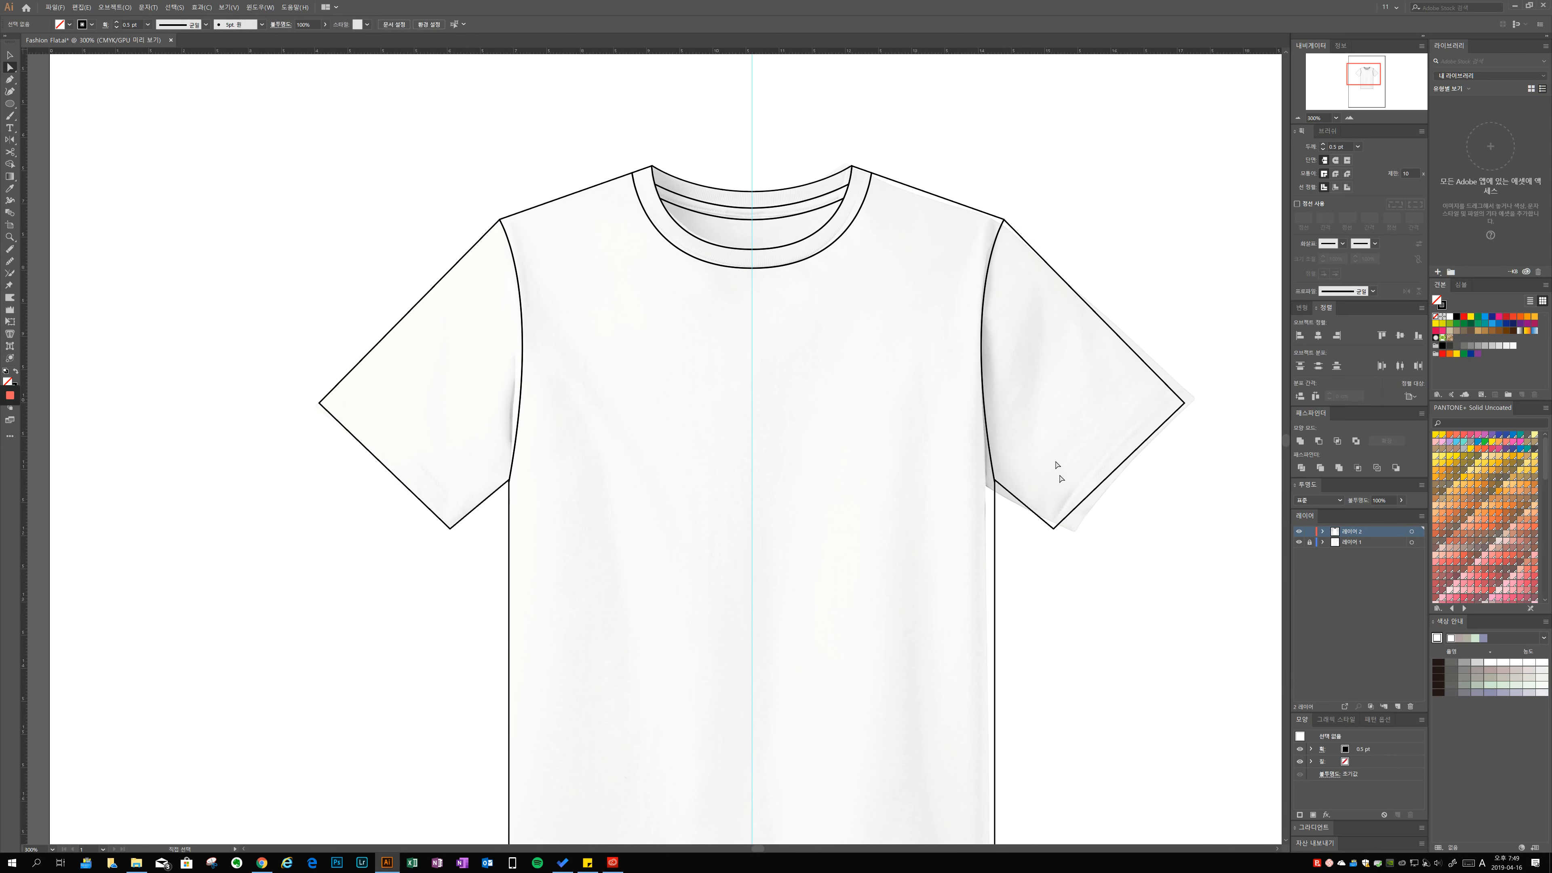
Fill all the shirt pieces with white and unite a copy of them into a single silhouette.
{"action": "left_click_drag", "start_coordinate": [582, 276], "coordinate": [360, 142]}
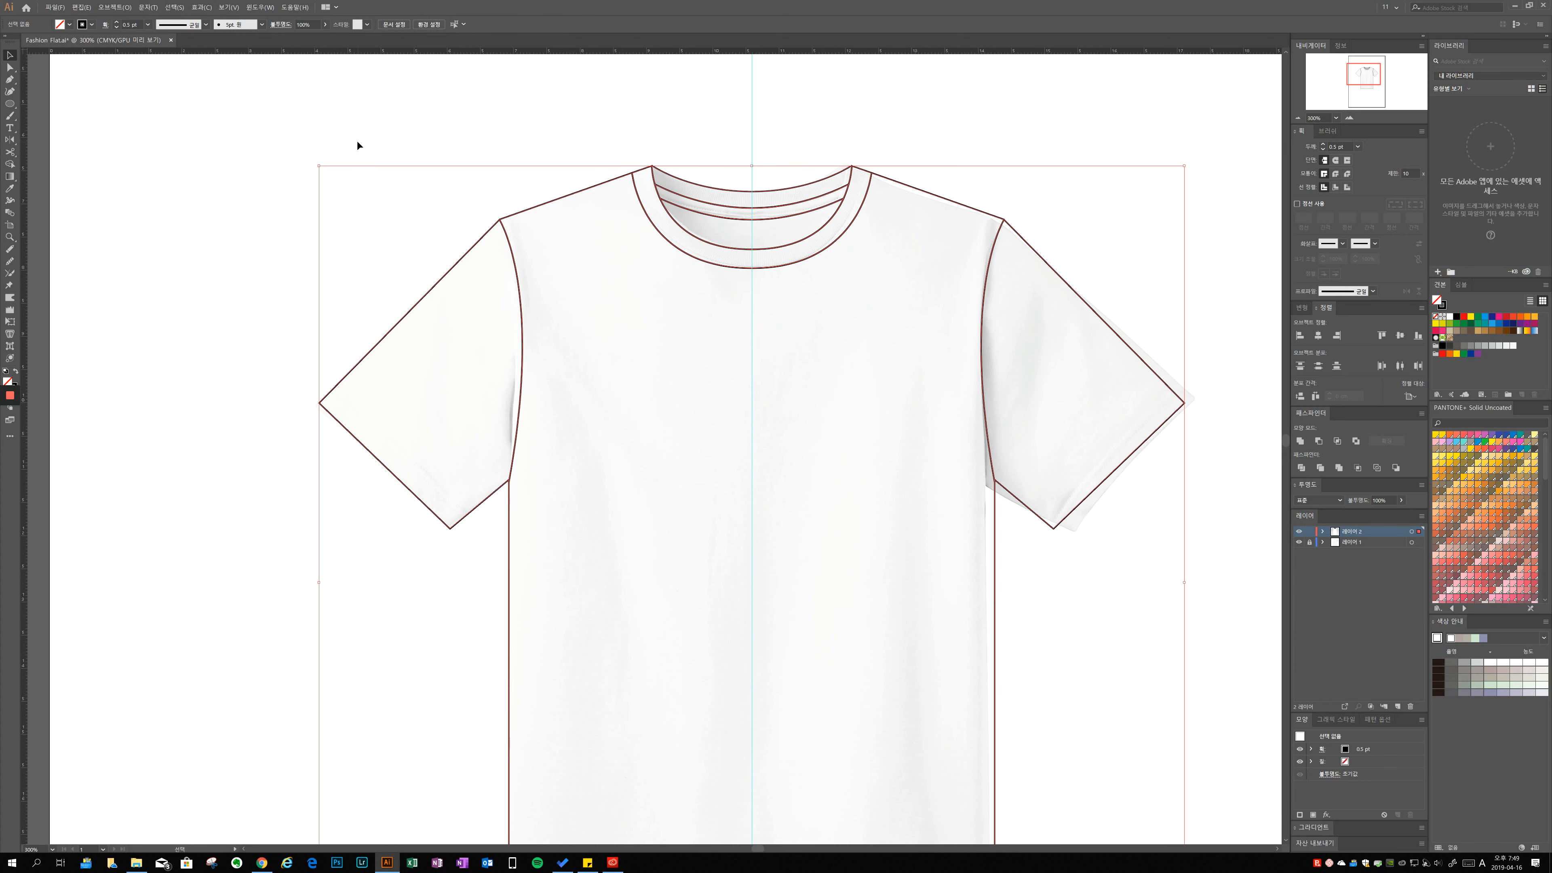
{"action": "left_click", "coordinate": [1449, 317]}
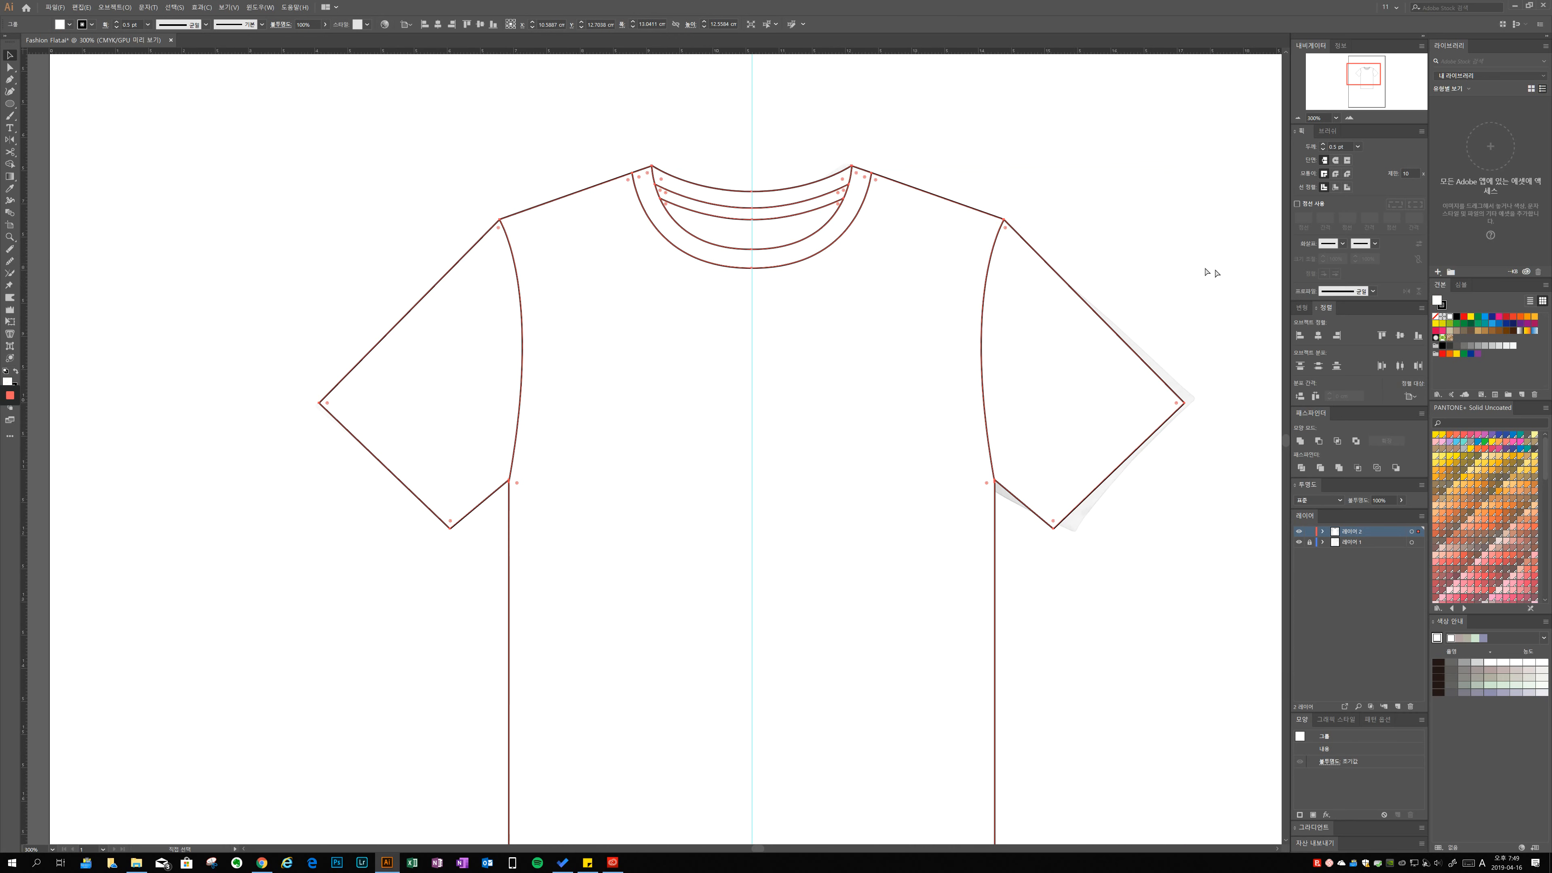
{"action": "left_click", "coordinate": [1301, 440]}
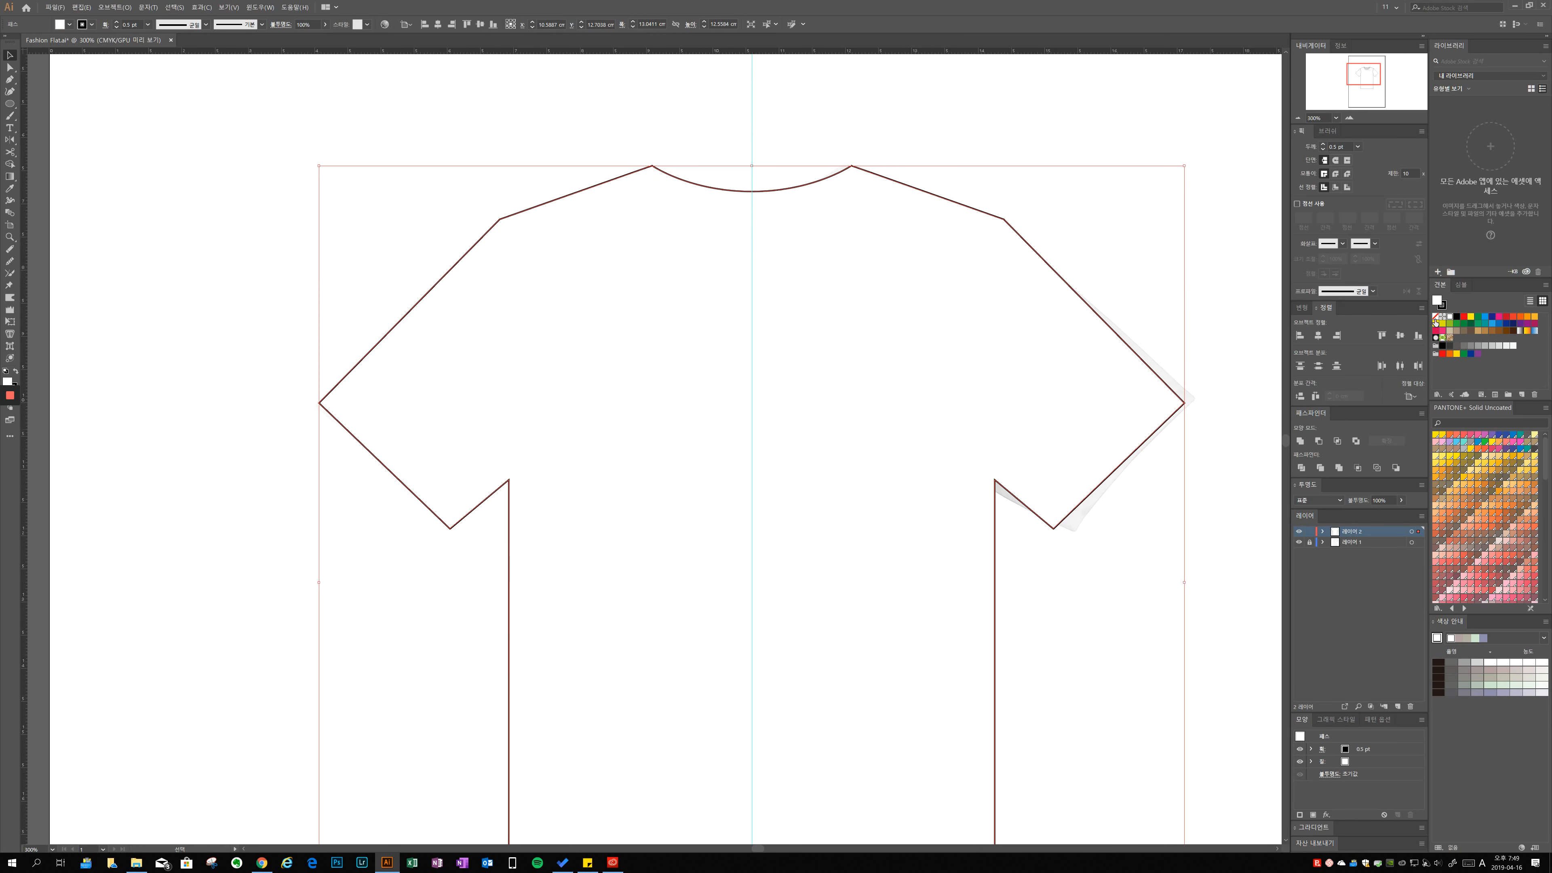
Give the shirt's silhouette outline no fill and a 1.5 pt stroke.
{"action": "left_click", "coordinate": [1358, 146]}
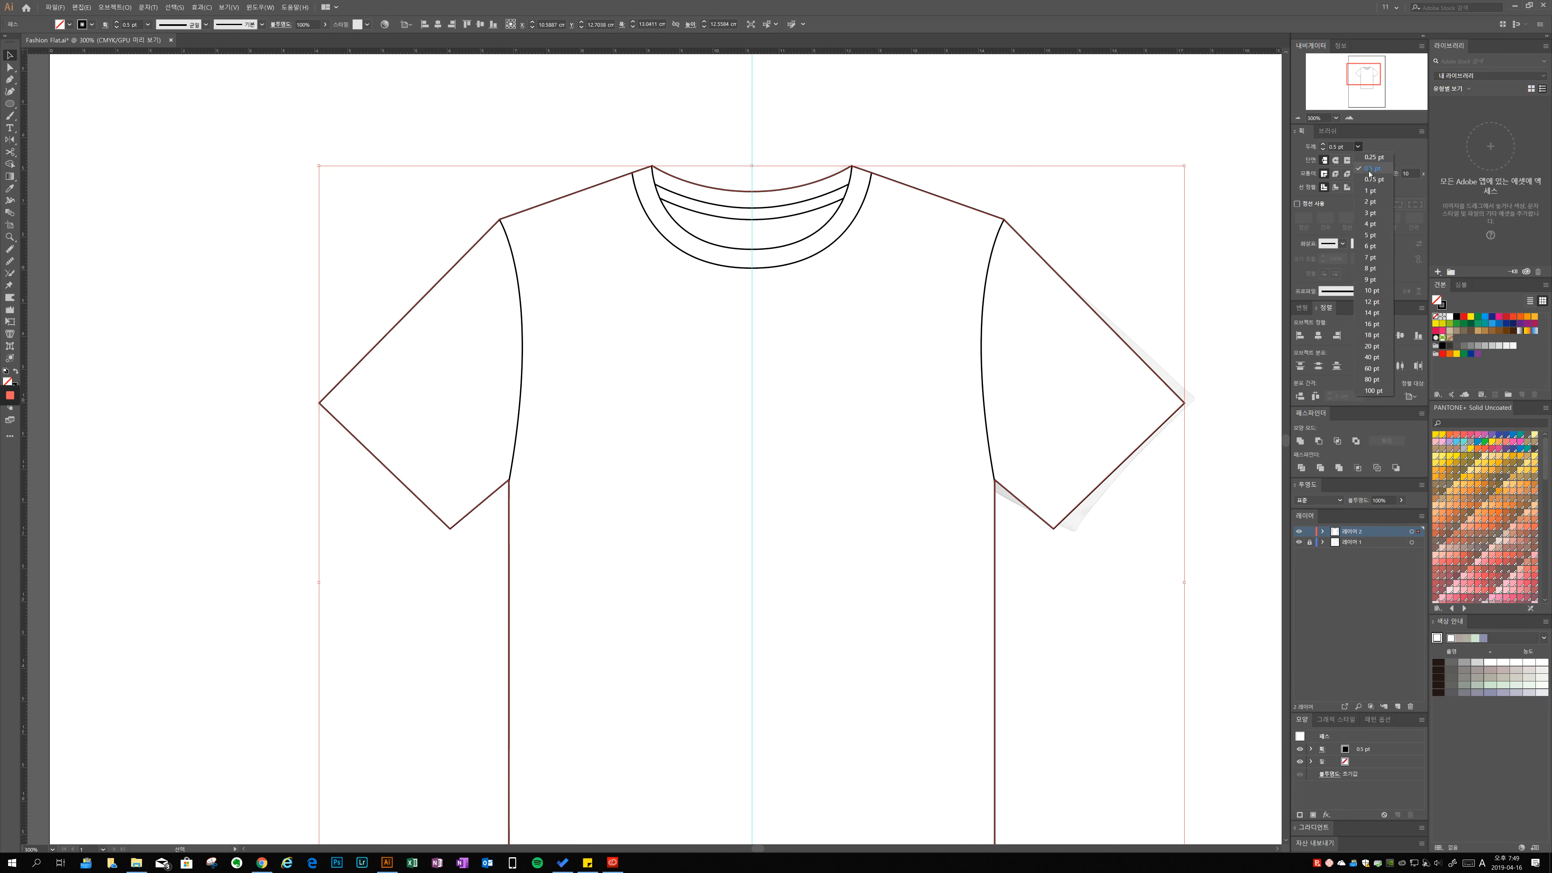
{"action": "left_click", "coordinate": [1371, 190]}
{"action": "left_click", "coordinate": [1333, 146]}
{"action": "type", "text": "1.5"}
{"action": "key", "text": "Return"}
{"action": "left_click", "coordinate": [998, 157]}
Copy the collar pieces to a spot above the shirt and repeat the move to make a second copy.
{"action": "left_click_drag", "start_coordinate": [954, 144], "coordinate": [944, 186]}
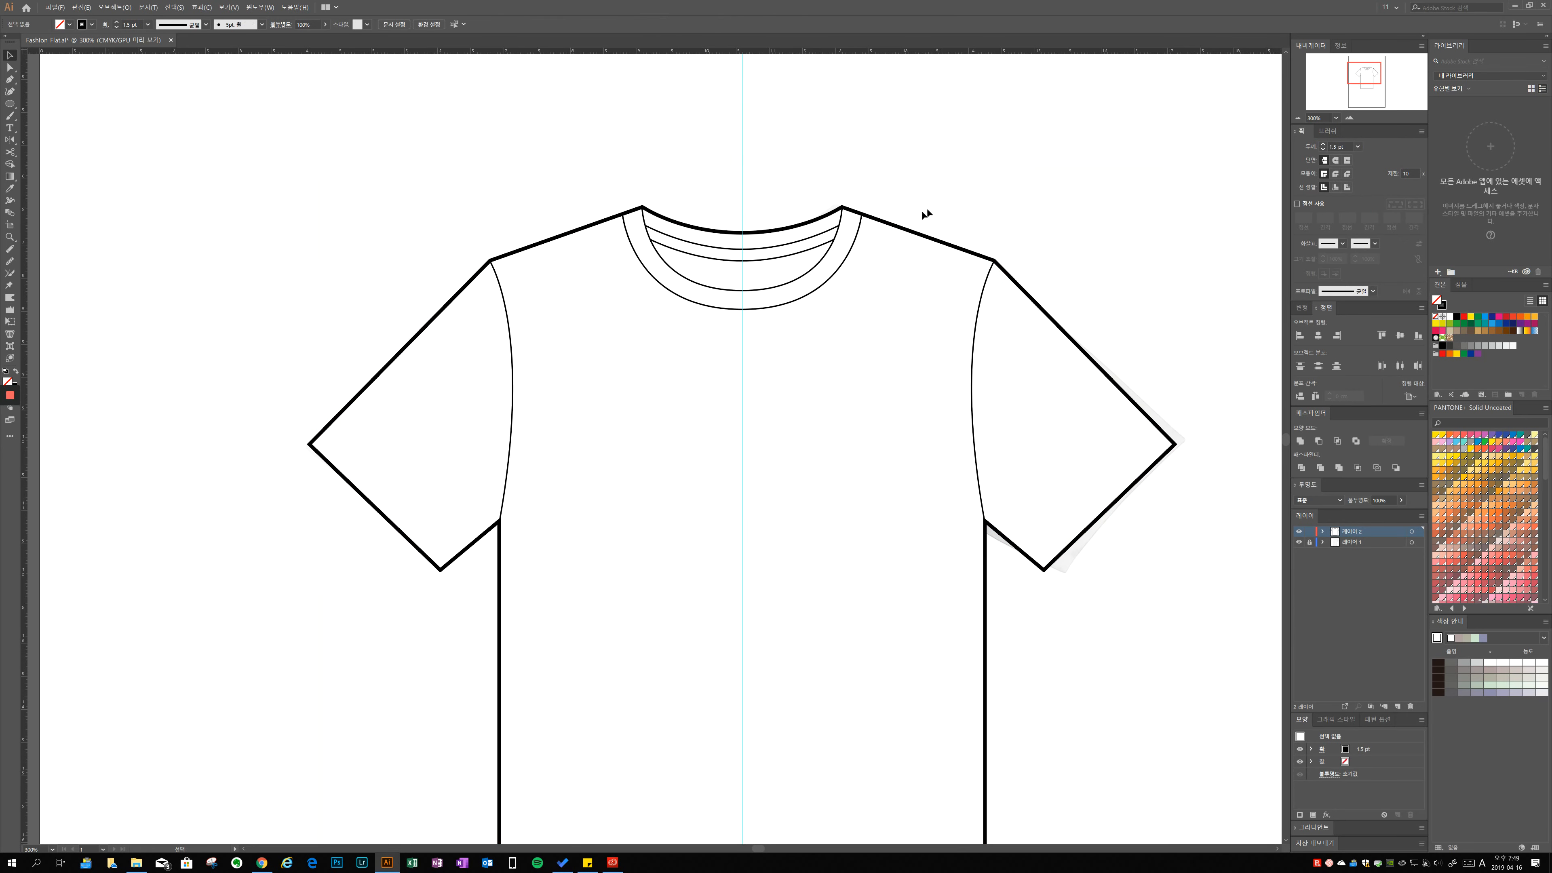
{"action": "left_click", "coordinate": [853, 238]}
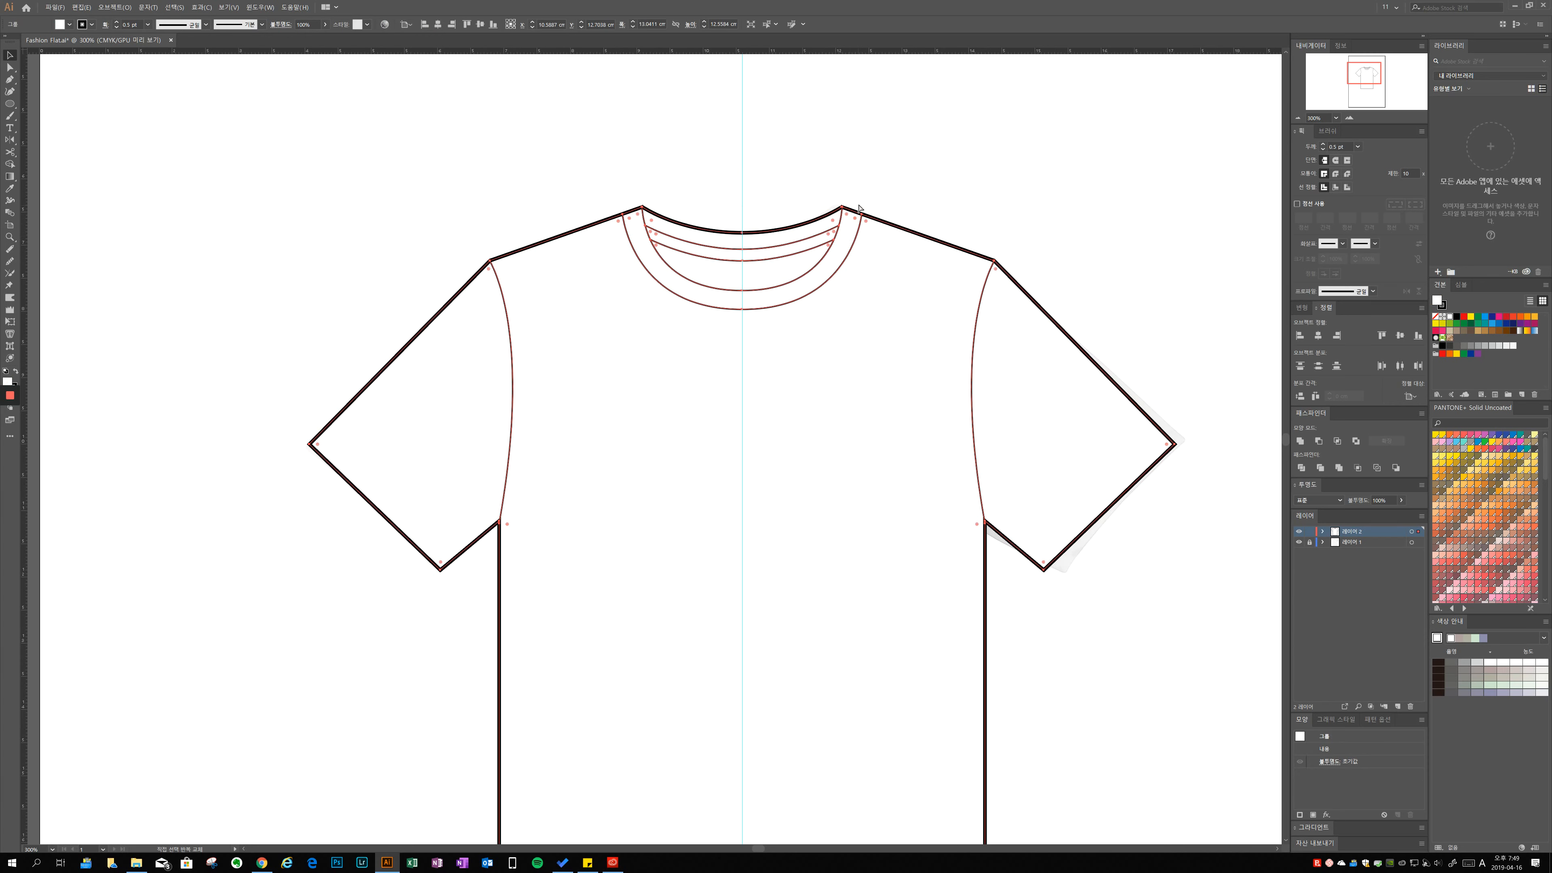
{"action": "left_click", "coordinate": [872, 184]}
{"action": "mouse_move", "coordinate": [869, 199]}
{"action": "left_mouse_down"}
{"action": "mouse_move", "coordinate": [865, 252]}
{"action": "mouse_move", "coordinate": [842, 243]}
{"action": "mouse_move", "coordinate": [837, 170]}
{"action": "left_mouse_up"}
{"action": "left_click", "coordinate": [837, 284]}
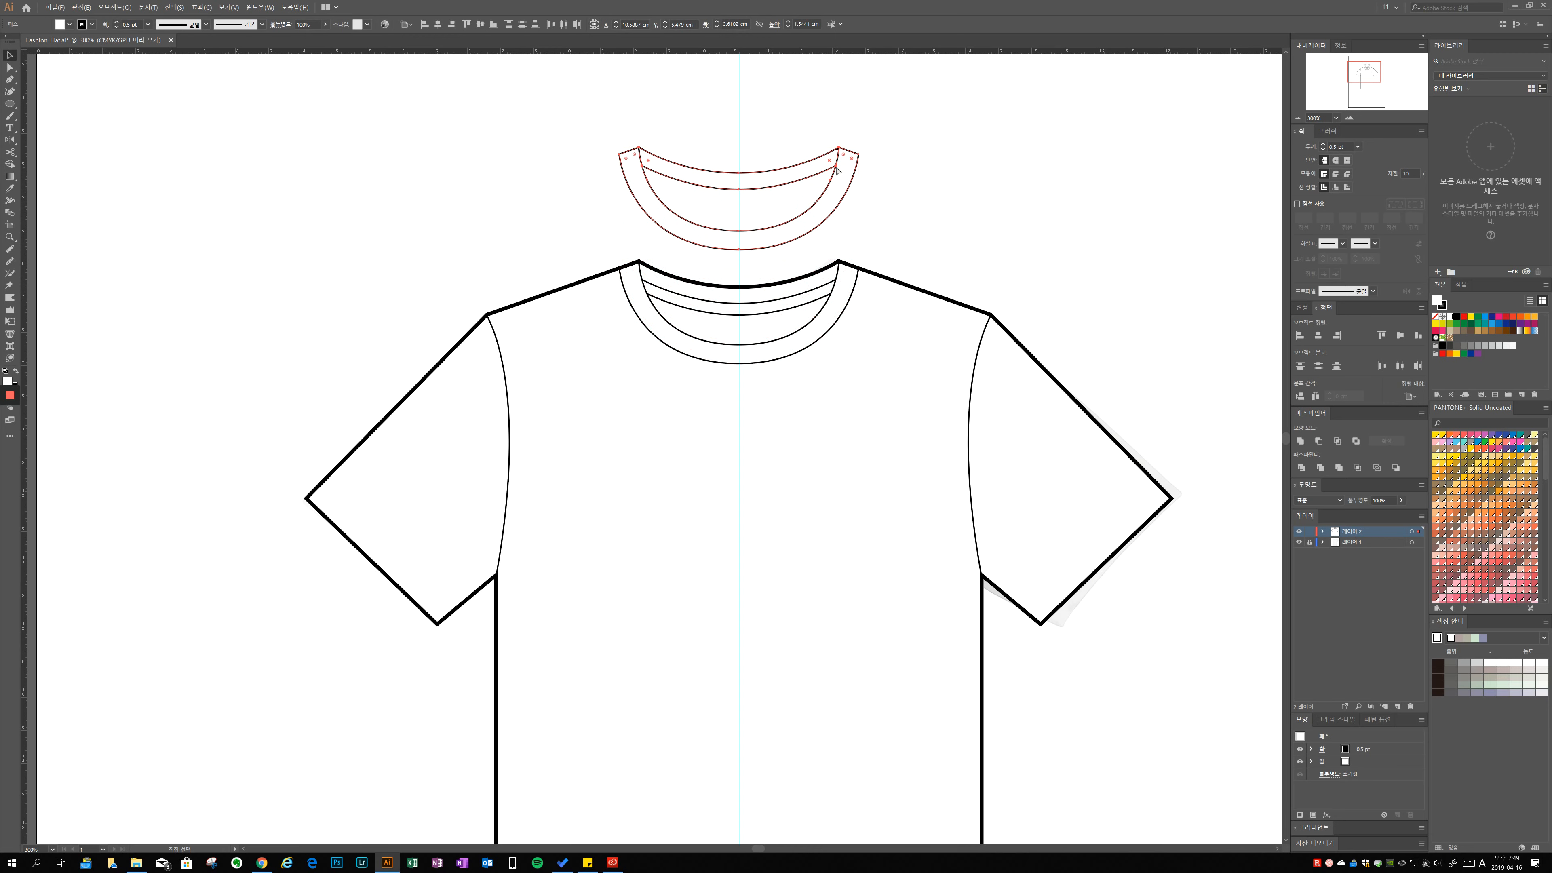
{"action": "key", "text": "ctrl+d"}
Delete the neck-point corner anchors on both sides of the lower collar copy.
{"action": "left_click", "coordinate": [877, 197]}
{"action": "left_click", "coordinate": [807, 164]}
{"action": "scroll", "coordinate": [876, 287], "scroll_direction": "up", "scroll_amount": 3}
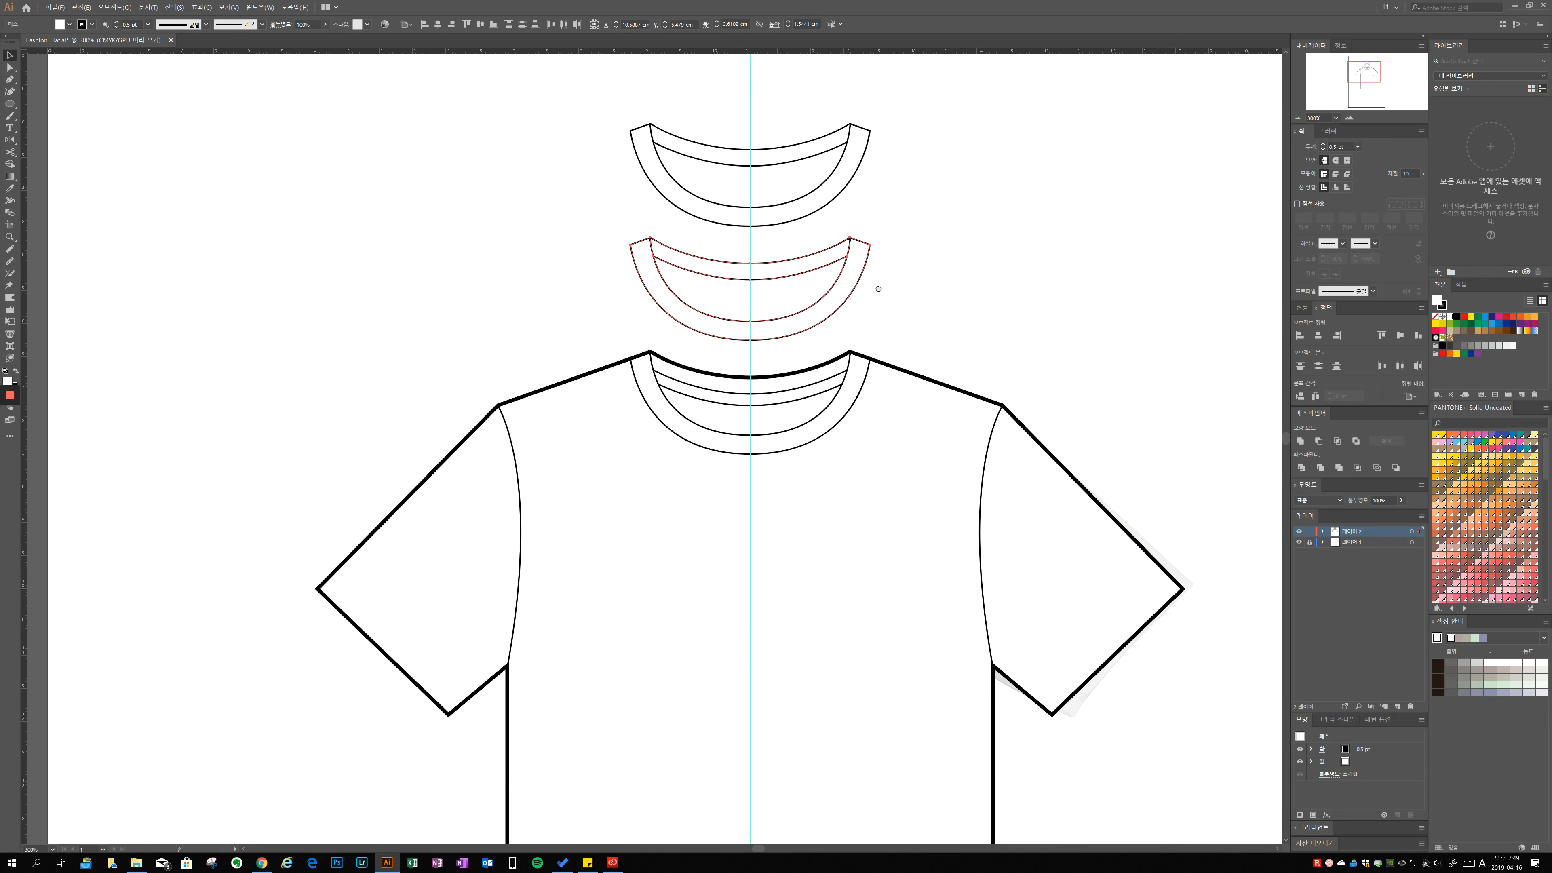
{"action": "left_click", "coordinate": [866, 284]}
{"action": "key", "text": "a"}
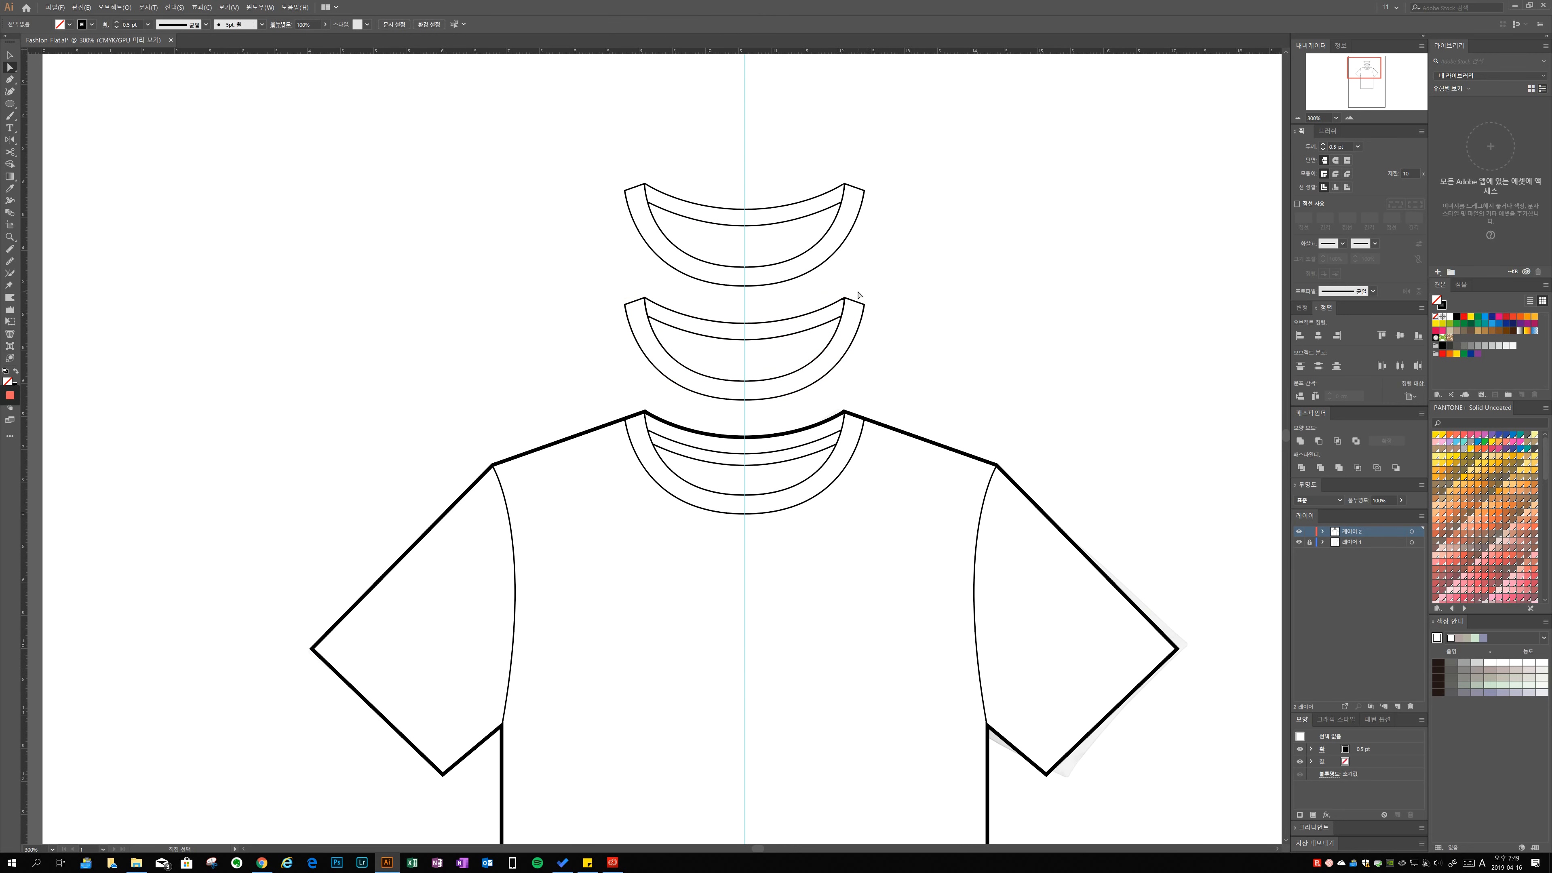
{"action": "left_click", "coordinate": [844, 299]}
{"action": "key", "text": "Delete"}
{"action": "left_click_drag", "start_coordinate": [654, 292], "coordinate": [636, 305]}
{"action": "key", "text": "Delete"}
Delete the lower copy's top neckline, inner front curve and leftover short pieces, keeping only the outer front and back seam curves.
{"action": "left_click", "coordinate": [745, 323]}
{"action": "key", "text": "Delete"}
{"action": "left_click", "coordinate": [744, 381]}
{"action": "key", "text": "Delete"}
{"action": "left_click", "coordinate": [836, 330]}
{"action": "key", "text": "Delete"}
{"action": "left_click_drag", "start_coordinate": [650, 328], "coordinate": [646, 325]}
{"action": "key", "text": "Delete"}
Scale the outer front curve down about its centre, widen the back seam curve slightly, and select both curves.
{"action": "scroll", "coordinate": [853, 364], "scroll_direction": "up", "scroll_amount": 2}
{"action": "left_click_drag", "start_coordinate": [851, 364], "coordinate": [858, 475]}
{"action": "key", "text": "v"}
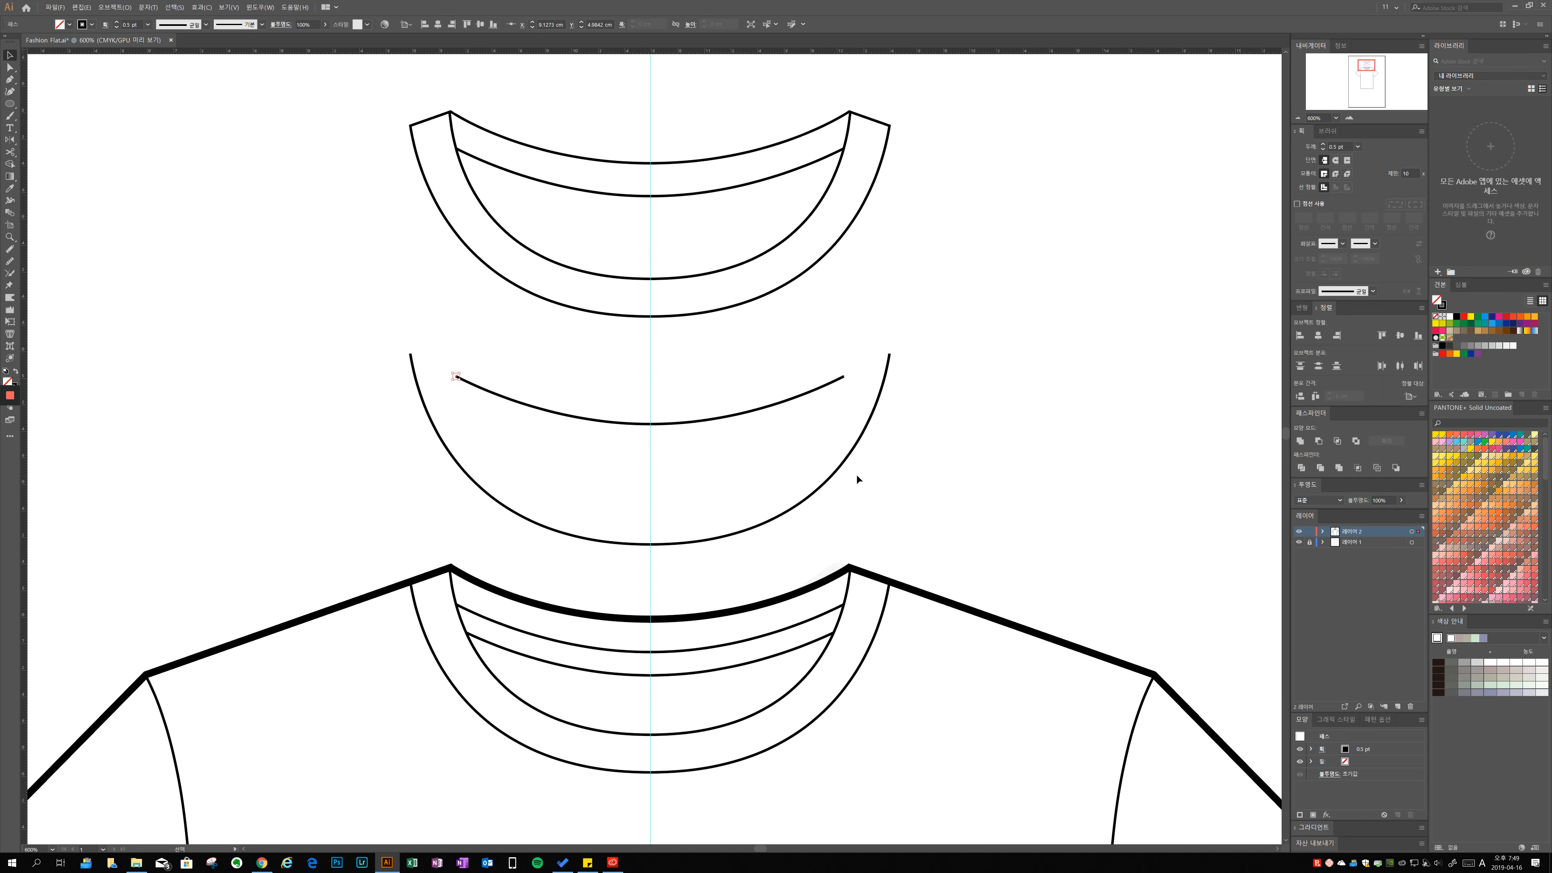
{"action": "left_click", "coordinate": [841, 471]}
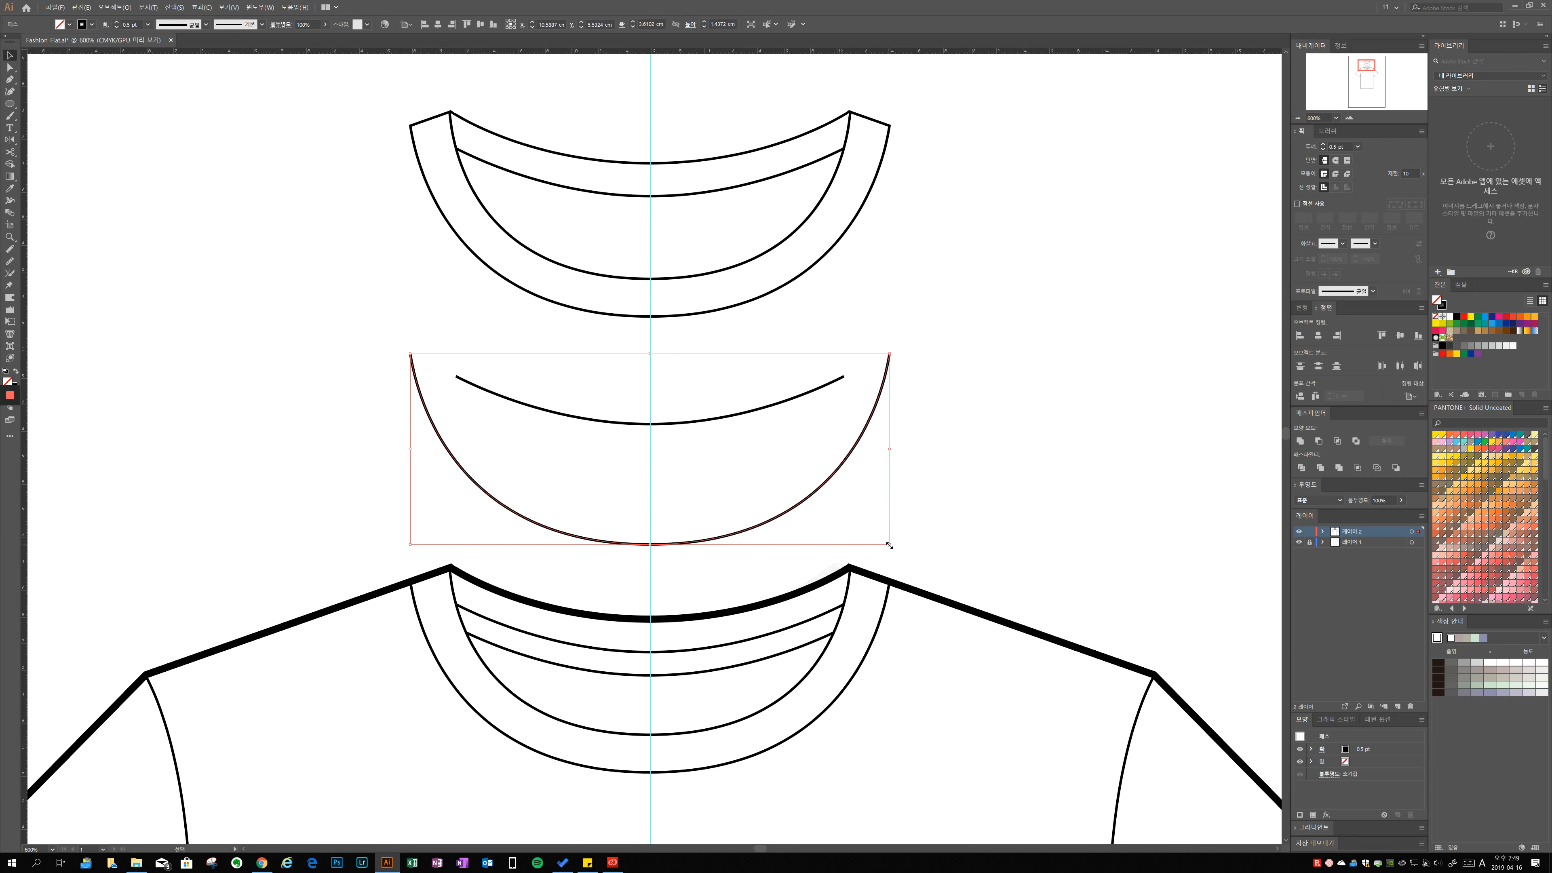
{"action": "left_click_drag", "start_coordinate": [889, 542], "coordinate": [867, 541]}
{"action": "left_click", "coordinate": [821, 385], "text": "shift"}
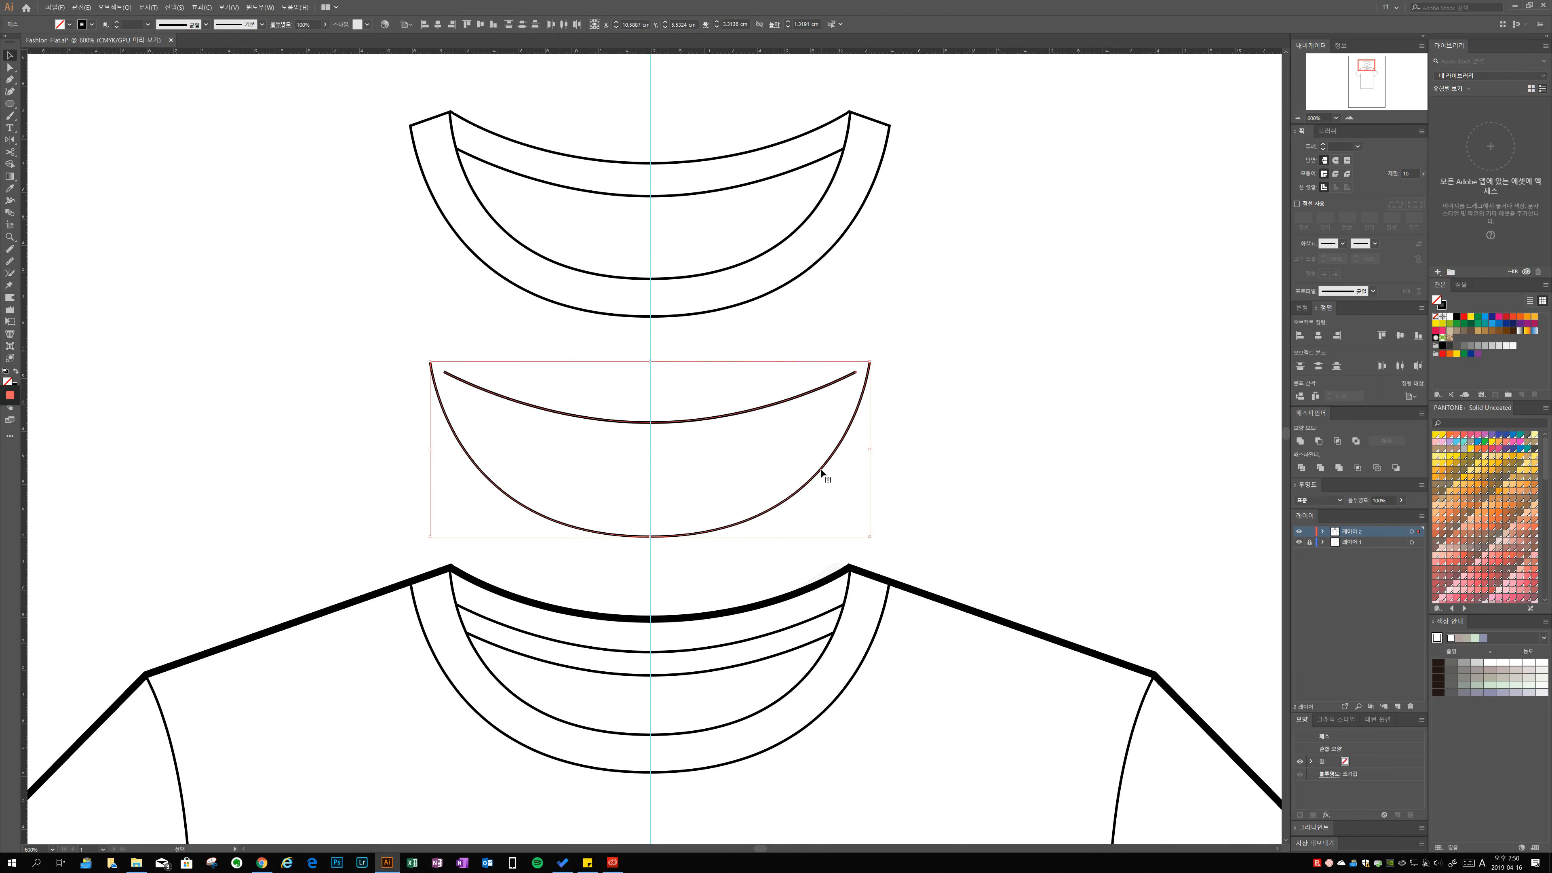
Move both curves onto the upper collar copy and dash their strokes with 0.3 pt dashes and 1.5 pt gaps.
{"action": "left_click_drag", "start_coordinate": [821, 468], "coordinate": [826, 226]}
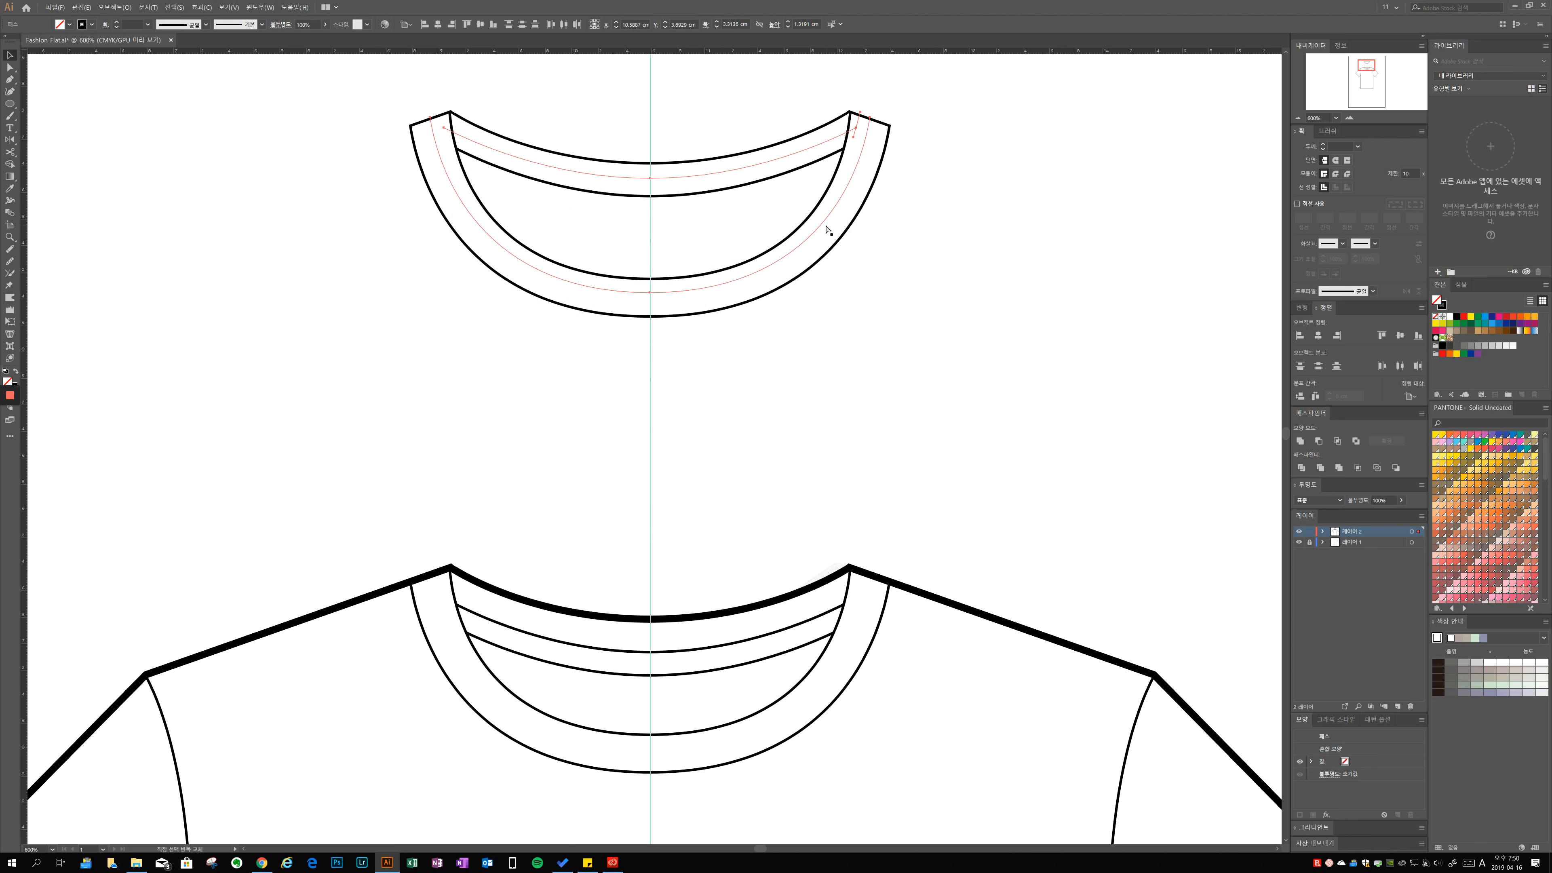
{"action": "left_click", "coordinate": [1310, 203]}
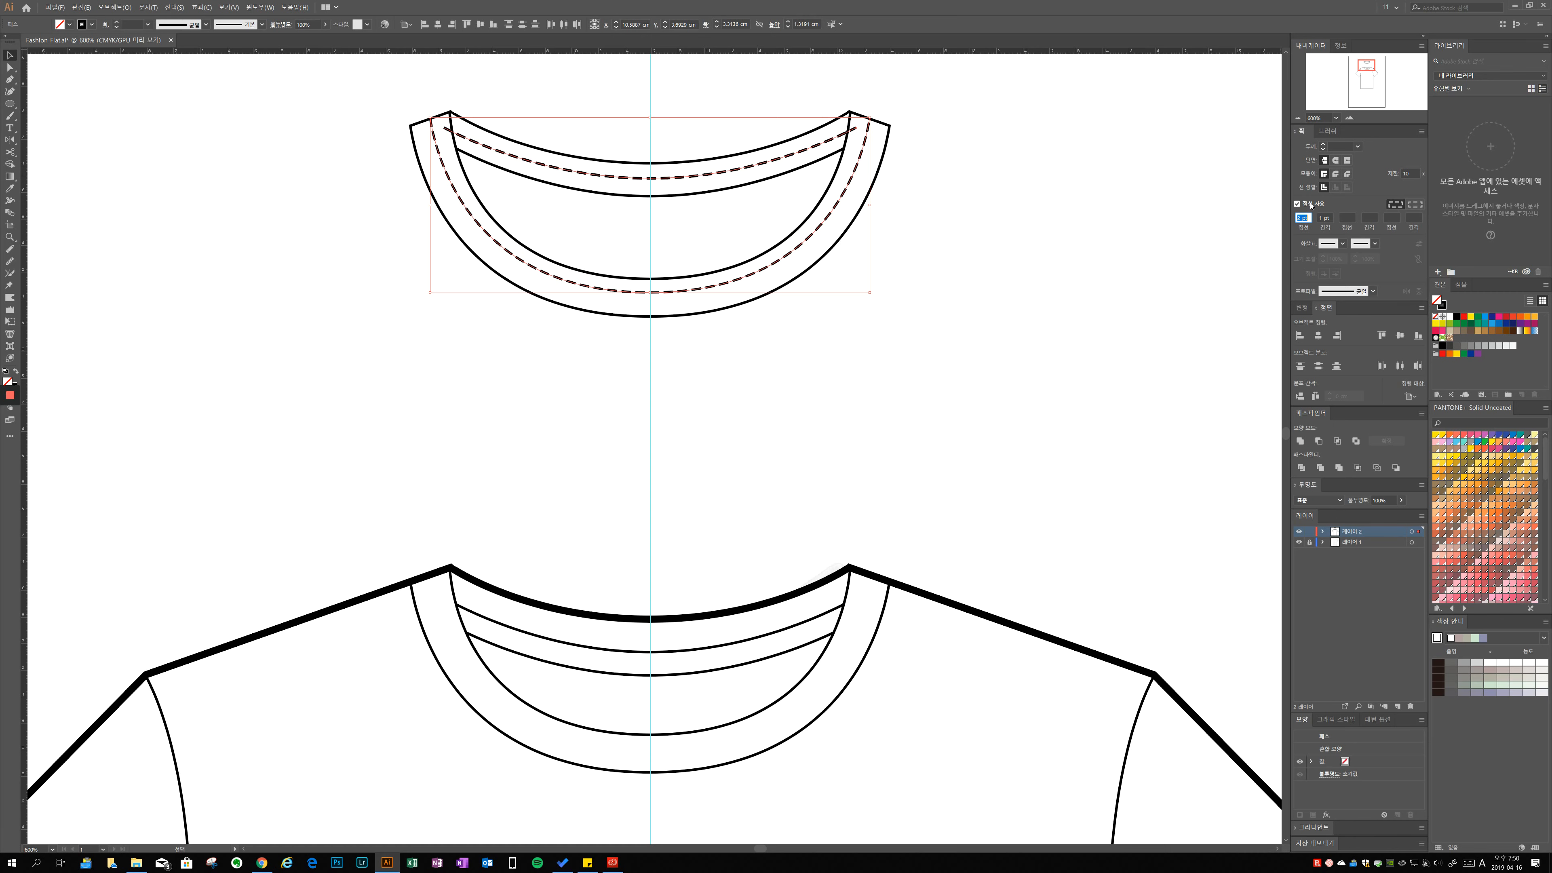
{"action": "type", "text": "0.3"}
{"action": "left_click", "coordinate": [1324, 217]}
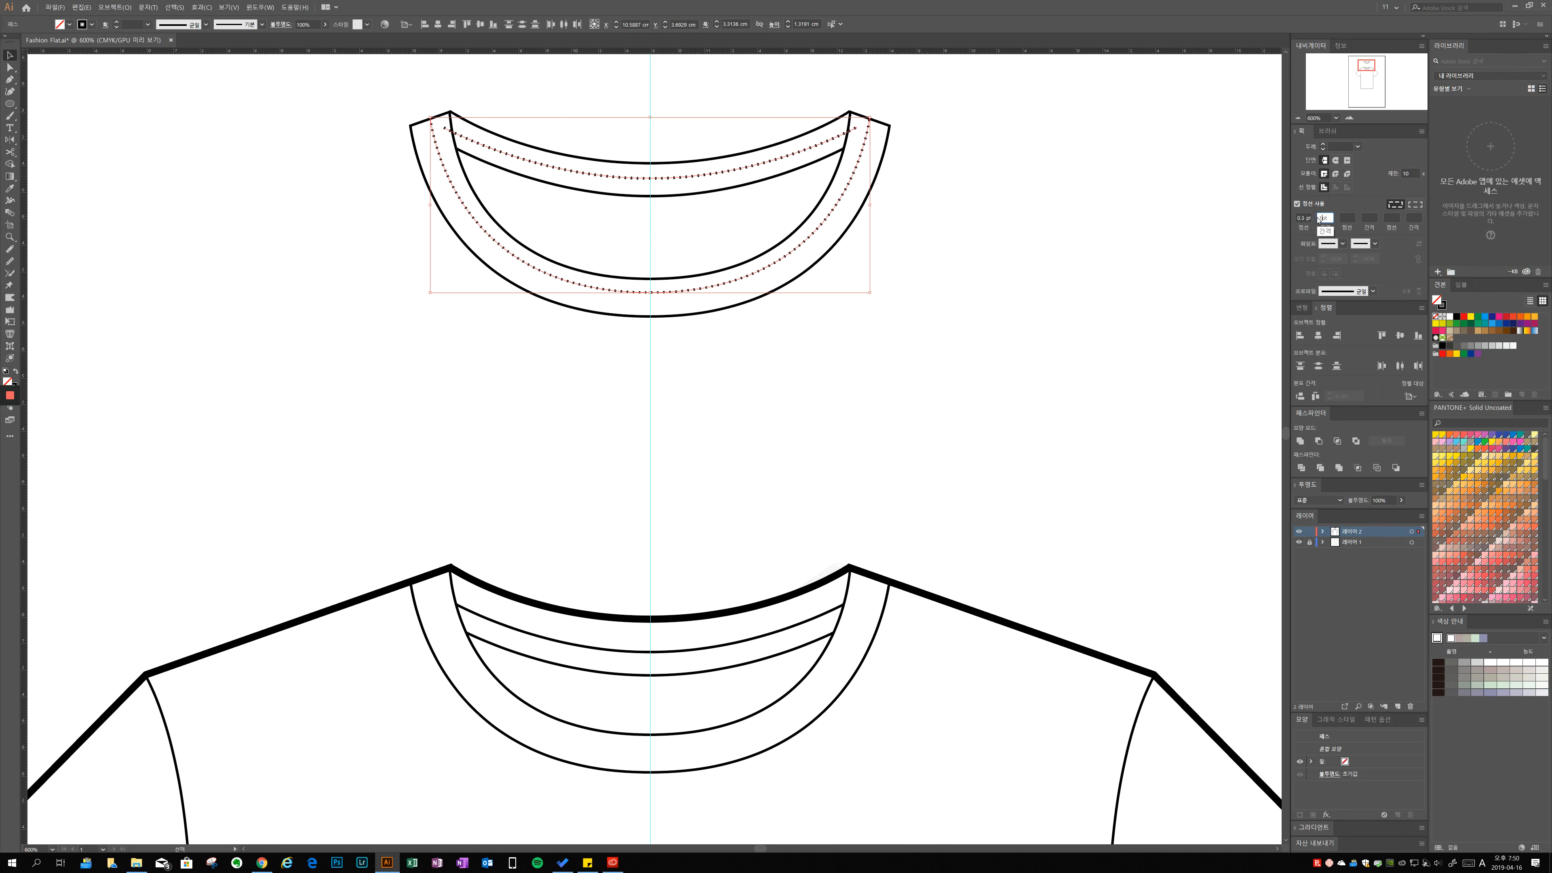
{"action": "type", "text": "1.5"}
Increase the dashed curves' stroke weight to 14 pt so the dashes span the collar width as rib lines.
{"action": "left_click", "coordinate": [1340, 147]}
{"action": "type", "text": "6"}
{"action": "key", "text": "Return"}
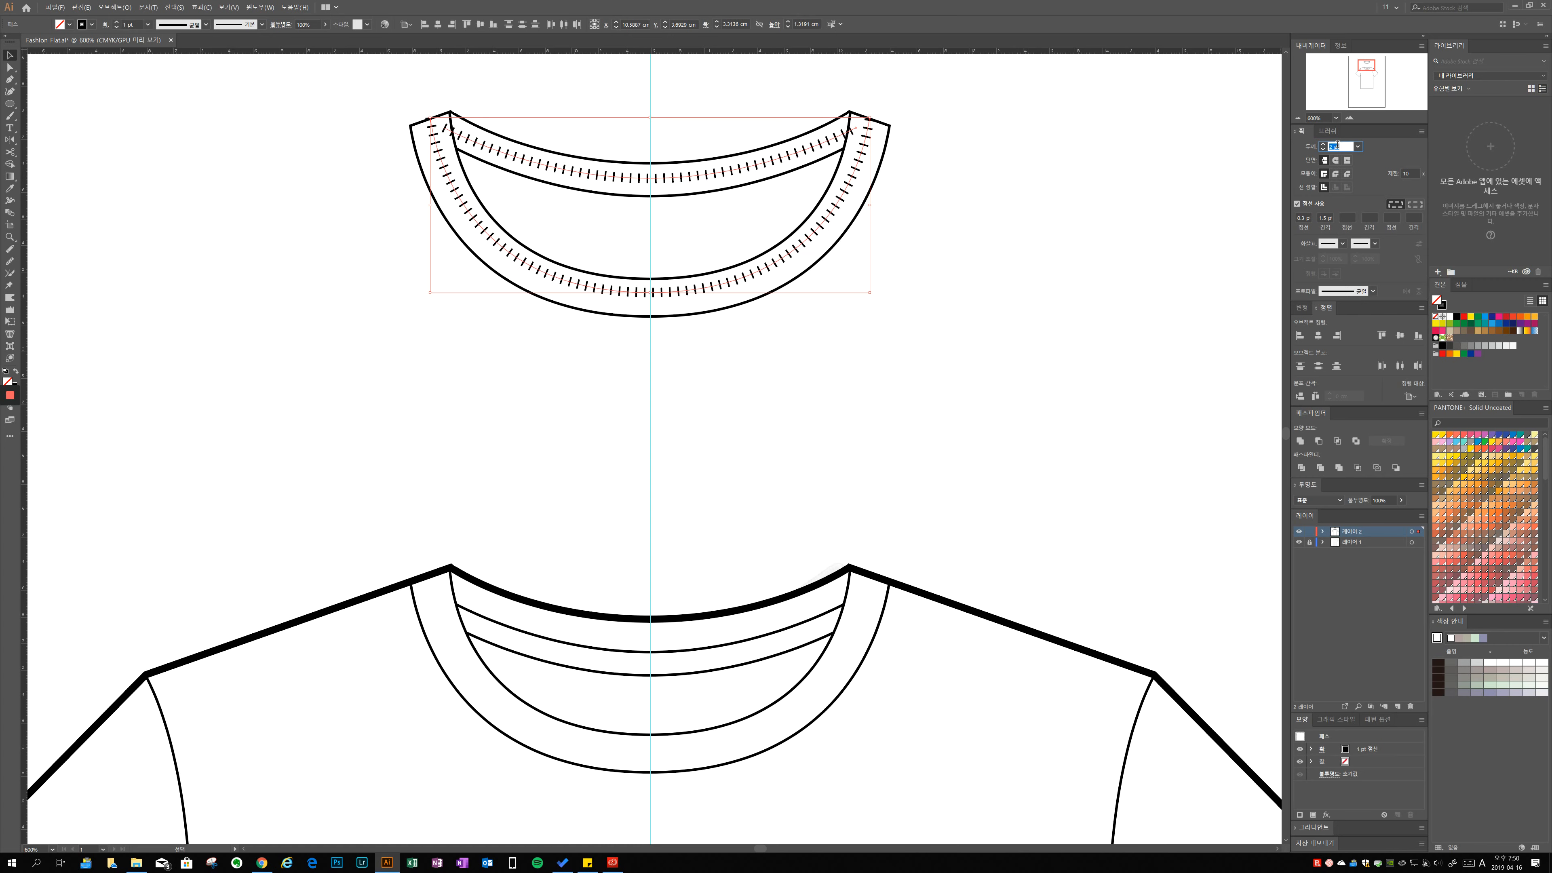
{"action": "type", "text": "10"}
{"action": "key", "text": "Return"}
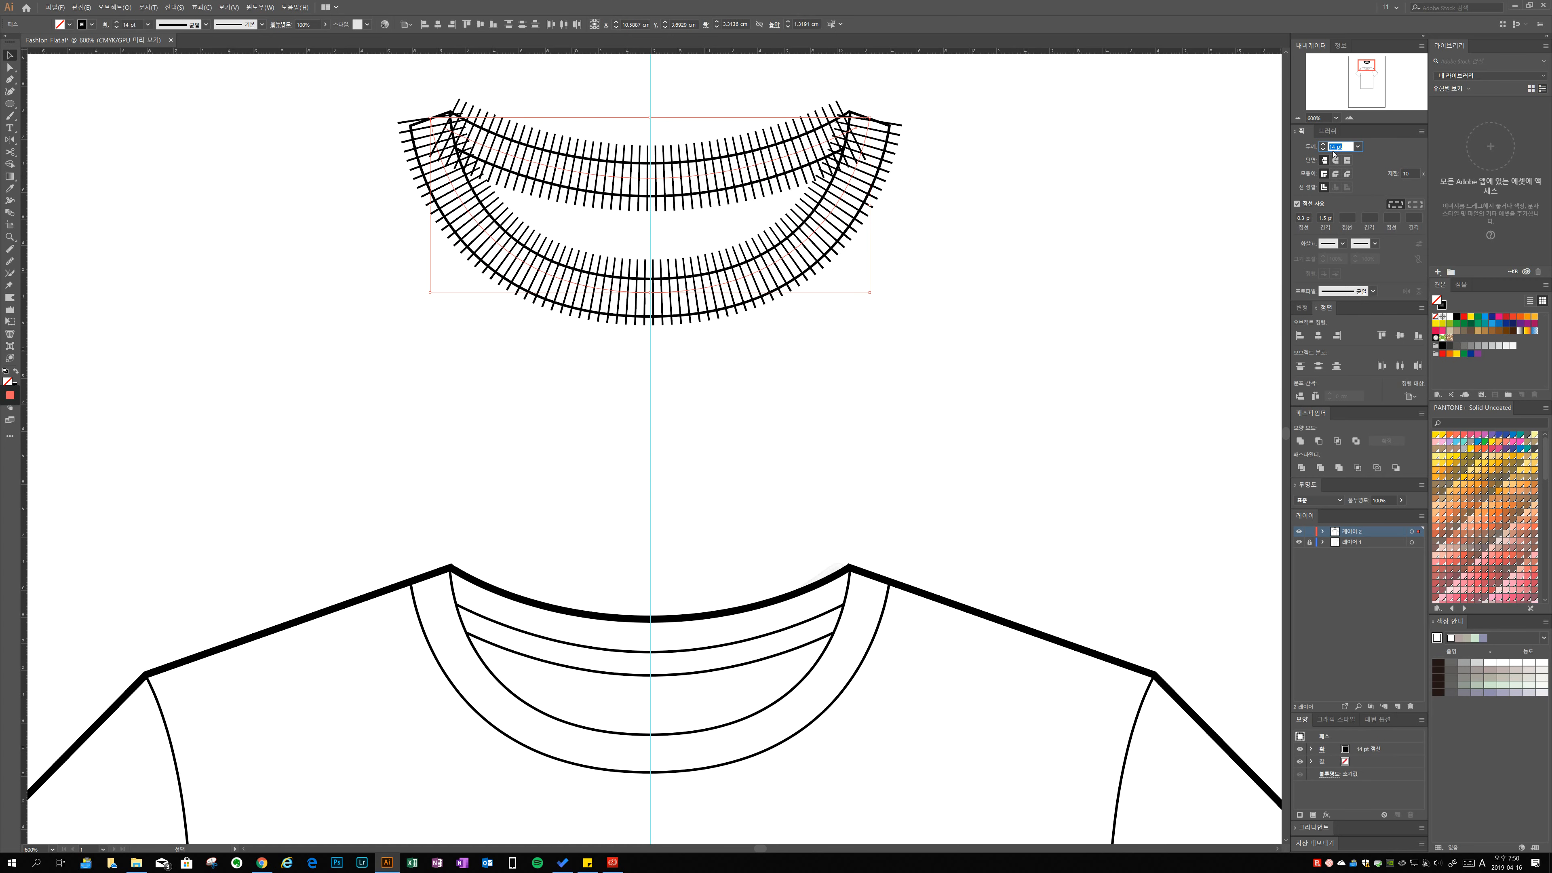
{"action": "left_click", "coordinate": [935, 235]}
Bring the front and back collar outline shapes of the copy in front of the rib strokes.
{"action": "key", "text": "a"}
{"action": "left_click", "coordinate": [820, 212]}
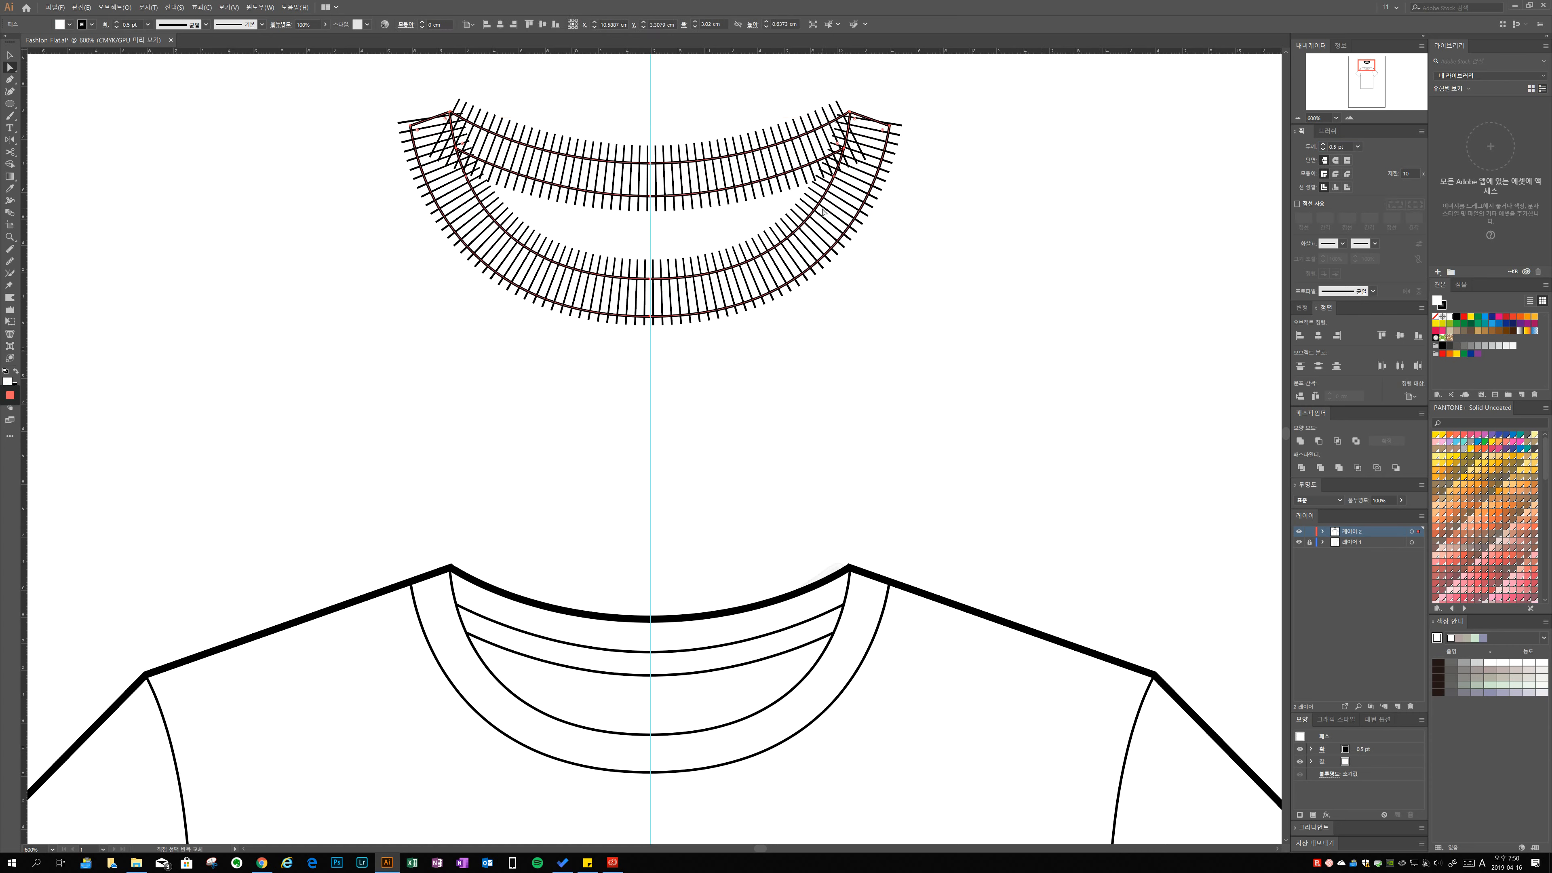
{"action": "key", "text": "ctrl+shift+bracketright"}
{"action": "left_click", "coordinate": [894, 383]}
Make clipping masks from the front and back collar shapes so each one clips its own rib stroke.
{"action": "key", "text": "v"}
{"action": "left_click_drag", "start_coordinate": [710, 272], "coordinate": [714, 280]}
{"action": "right_click", "coordinate": [714, 280]}
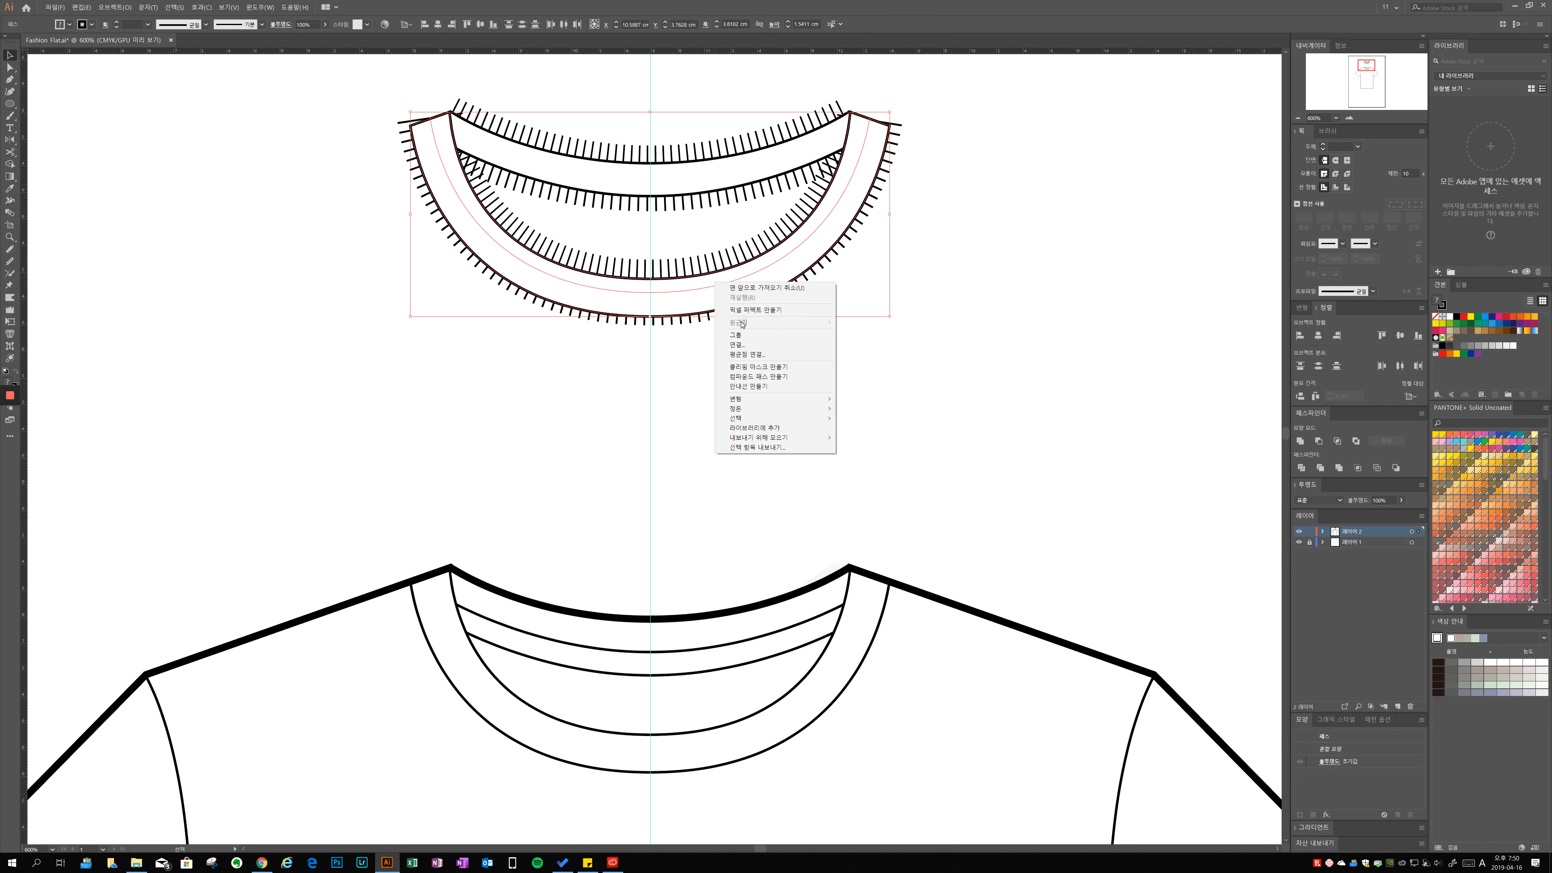
{"action": "left_click", "coordinate": [743, 360]}
{"action": "left_click_drag", "start_coordinate": [703, 175], "coordinate": [704, 177]}
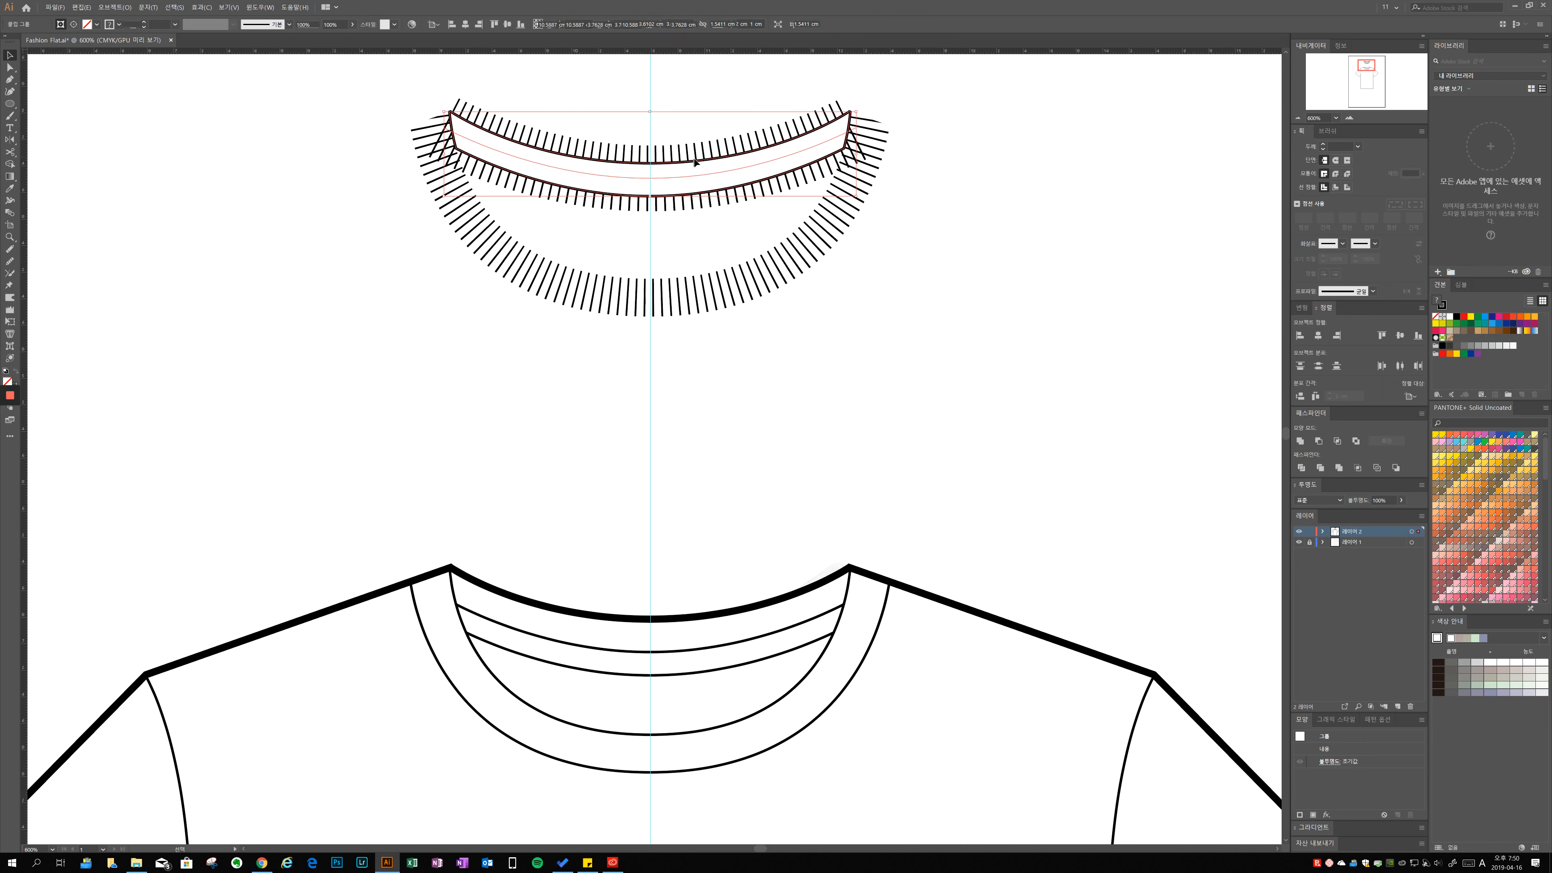
{"action": "right_click", "coordinate": [703, 179]}
{"action": "left_click", "coordinate": [758, 259]}
Group the two clipped rib pieces and align their bottom edge to the front collar on the shirt.
{"action": "left_click_drag", "start_coordinate": [863, 354], "coordinate": [633, 124]}
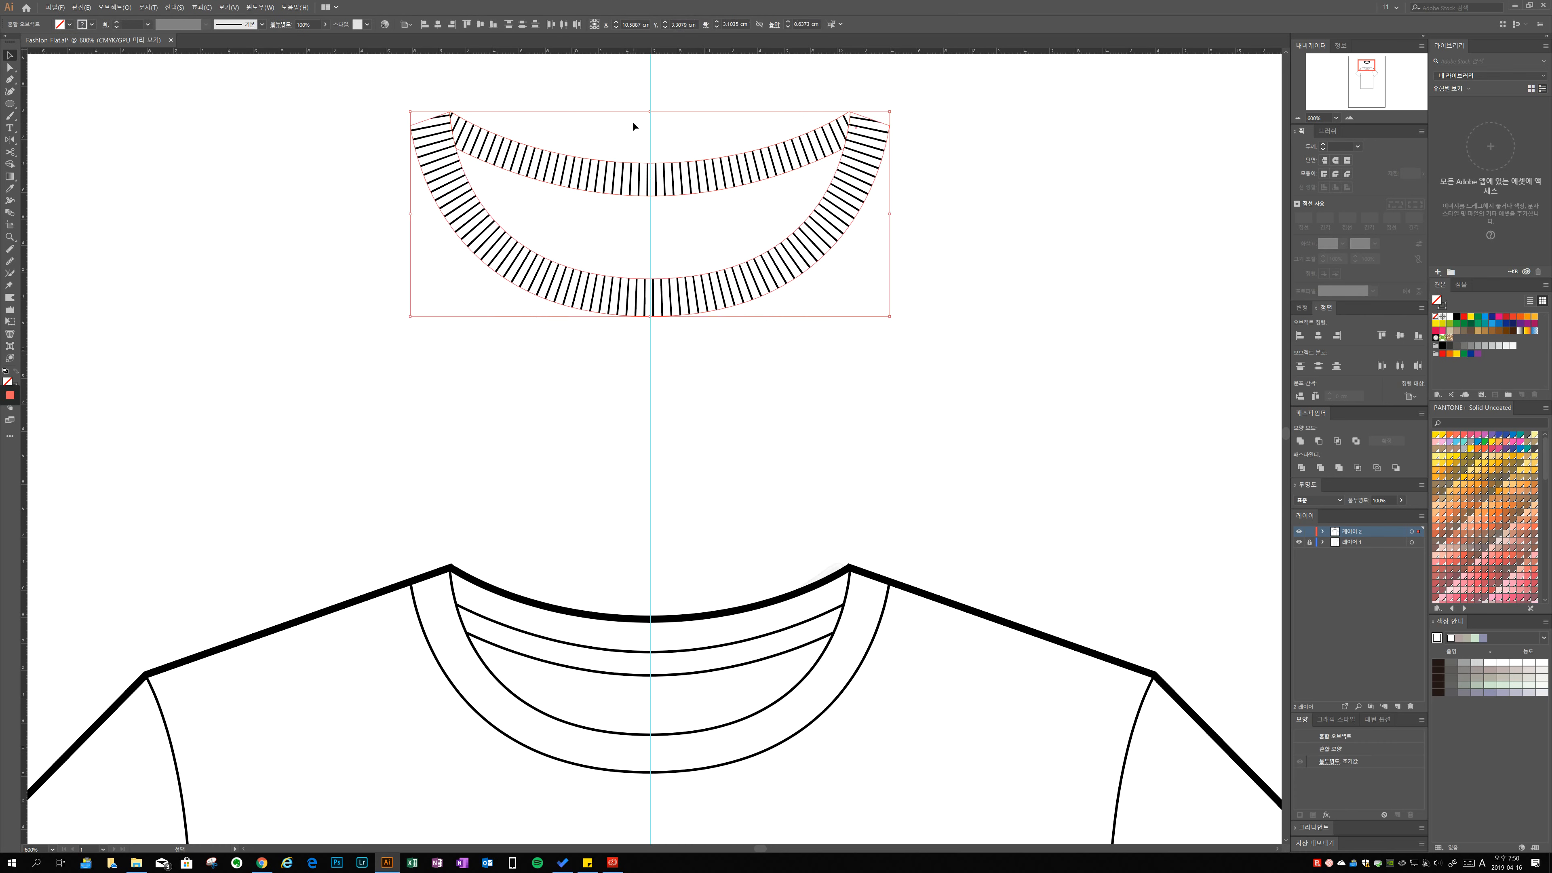
{"action": "key", "text": "ctrl+g"}
{"action": "left_click", "coordinate": [841, 637], "text": "shift"}
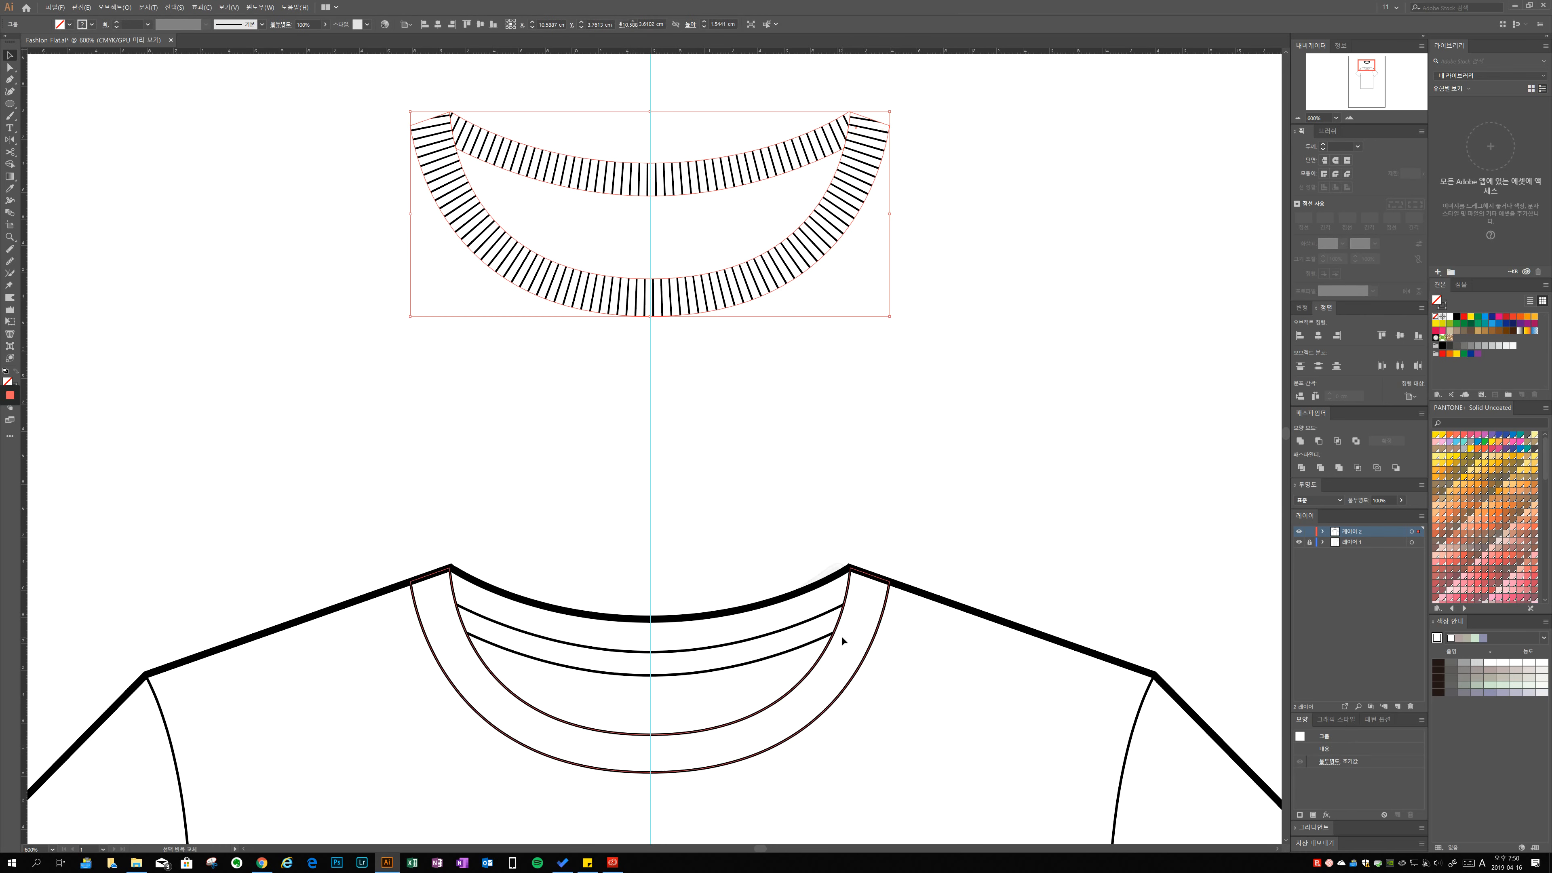
{"action": "left_click", "coordinate": [1400, 336]}
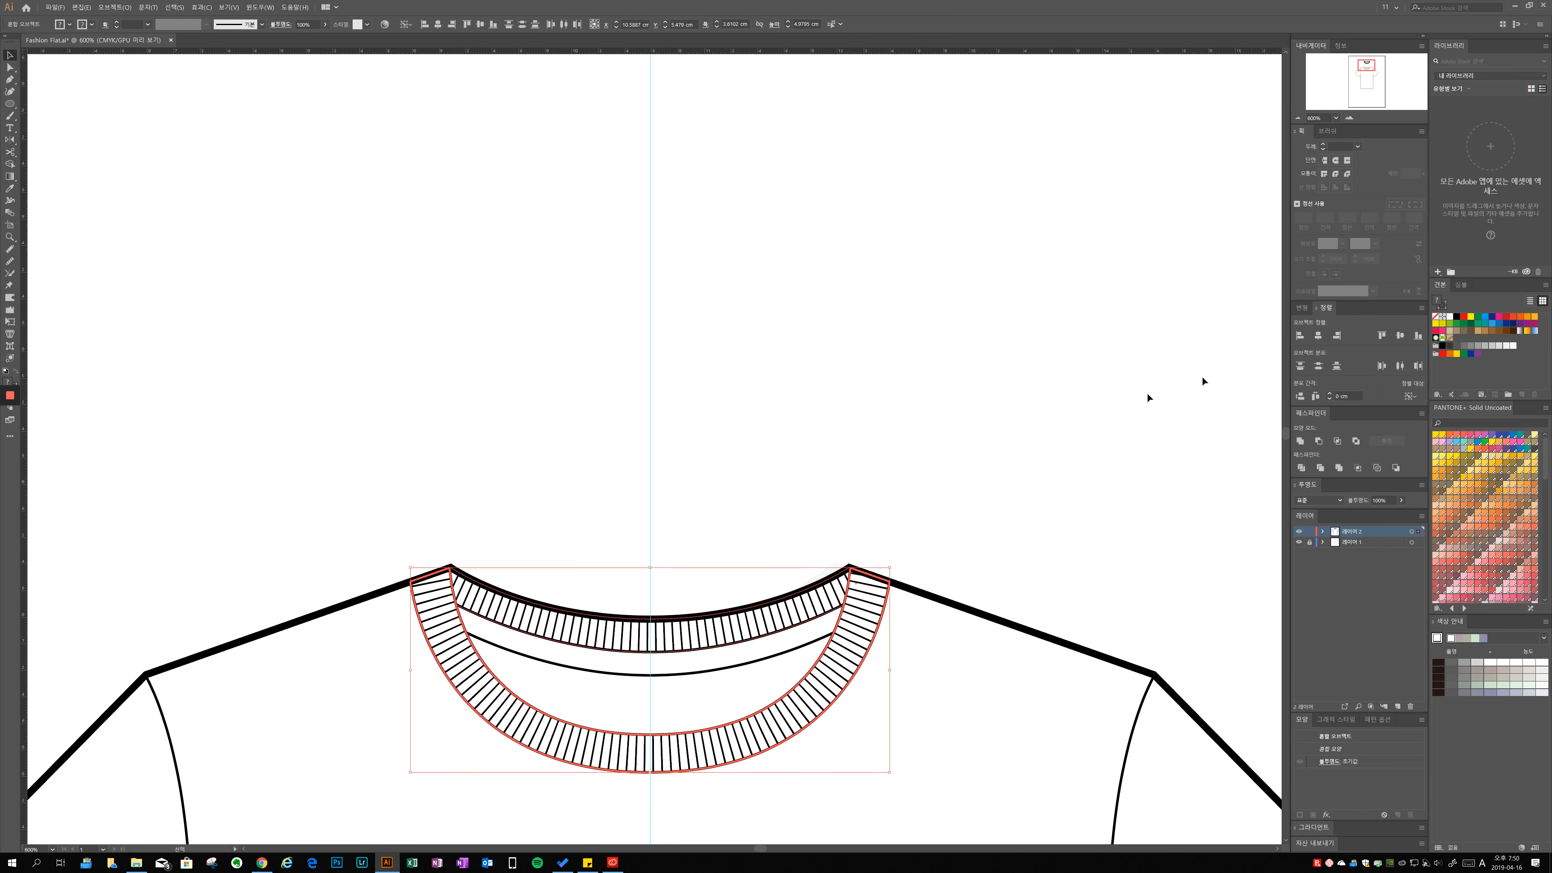
{"action": "left_click_drag", "start_coordinate": [839, 612], "coordinate": [800, 357]}
{"action": "left_click", "coordinate": [832, 303]}
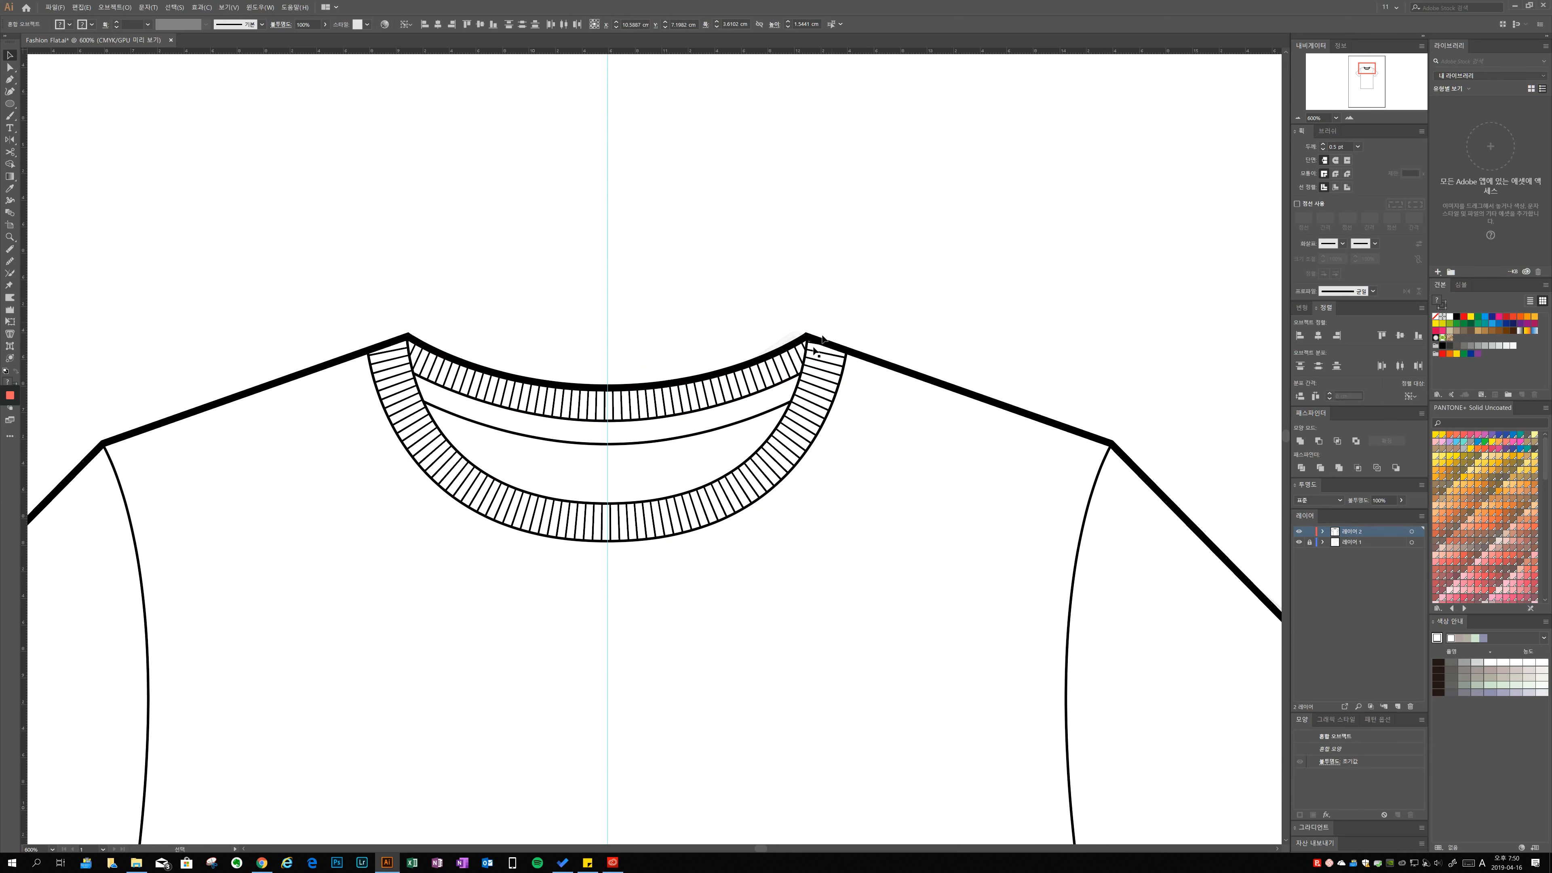
Copy the back neck tape shape to a spot above the shirt and remove the copy's fill.
{"action": "left_click_drag", "start_coordinate": [754, 408], "coordinate": [754, 258]}
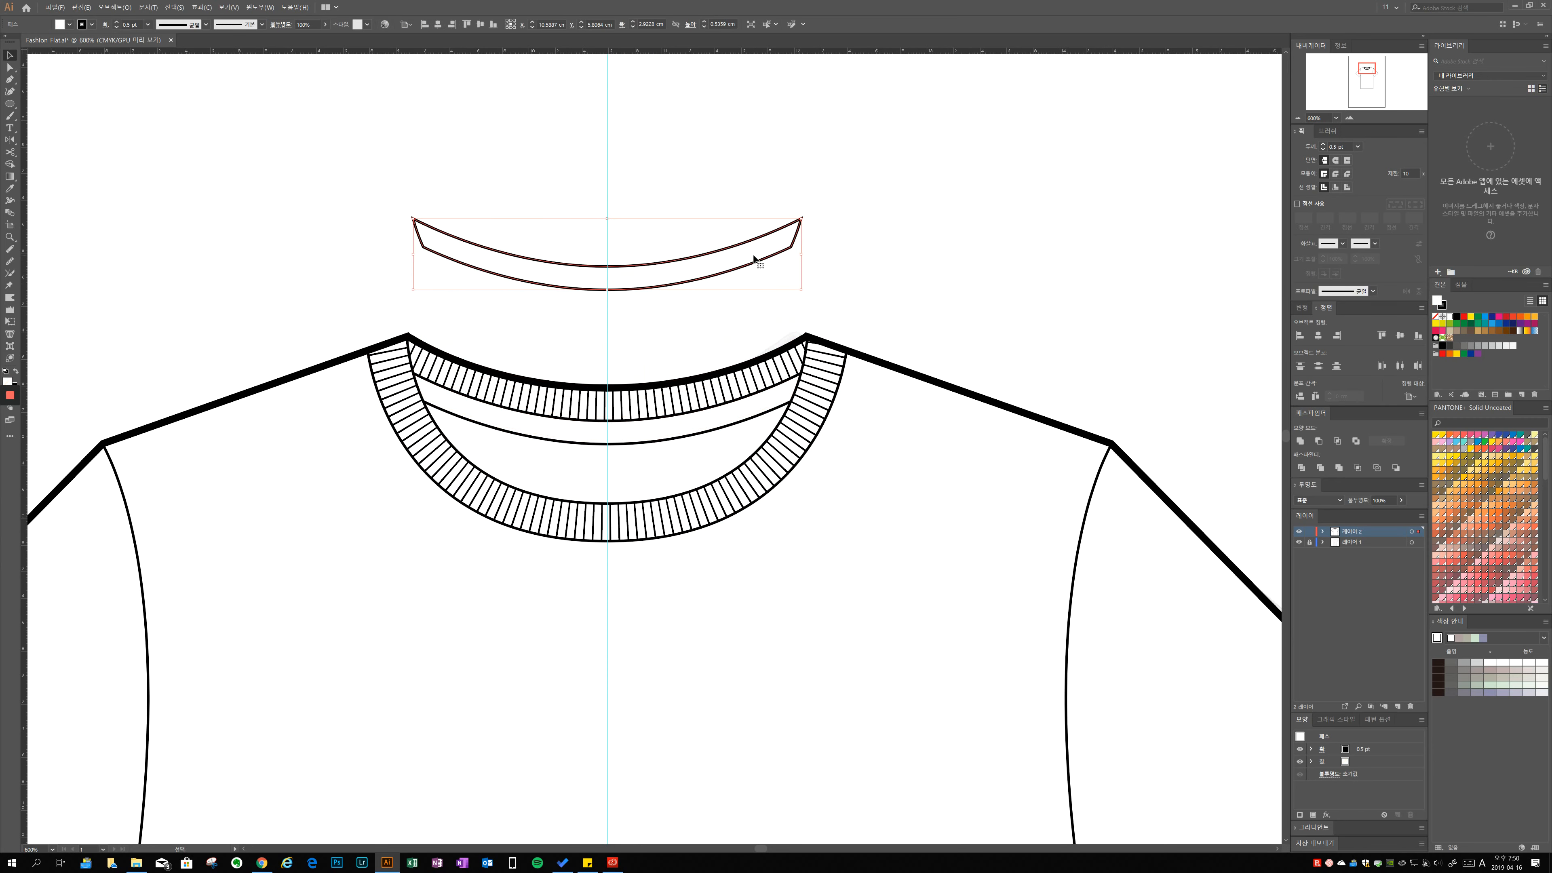
{"action": "key", "text": "slash"}
{"action": "left_click", "coordinate": [738, 299]}
Delete the lower curve and both short end pieces of the neck tape copy, keeping only its top curve.
{"action": "key", "text": "a"}
{"action": "left_click_drag", "start_coordinate": [629, 299], "coordinate": [588, 283]}
{"action": "key", "text": "Delete"}
{"action": "left_click_drag", "start_coordinate": [831, 269], "coordinate": [778, 240]}
{"action": "key", "text": "Delete"}
{"action": "left_click_drag", "start_coordinate": [439, 236], "coordinate": [404, 260]}
{"action": "key", "text": "Delete"}
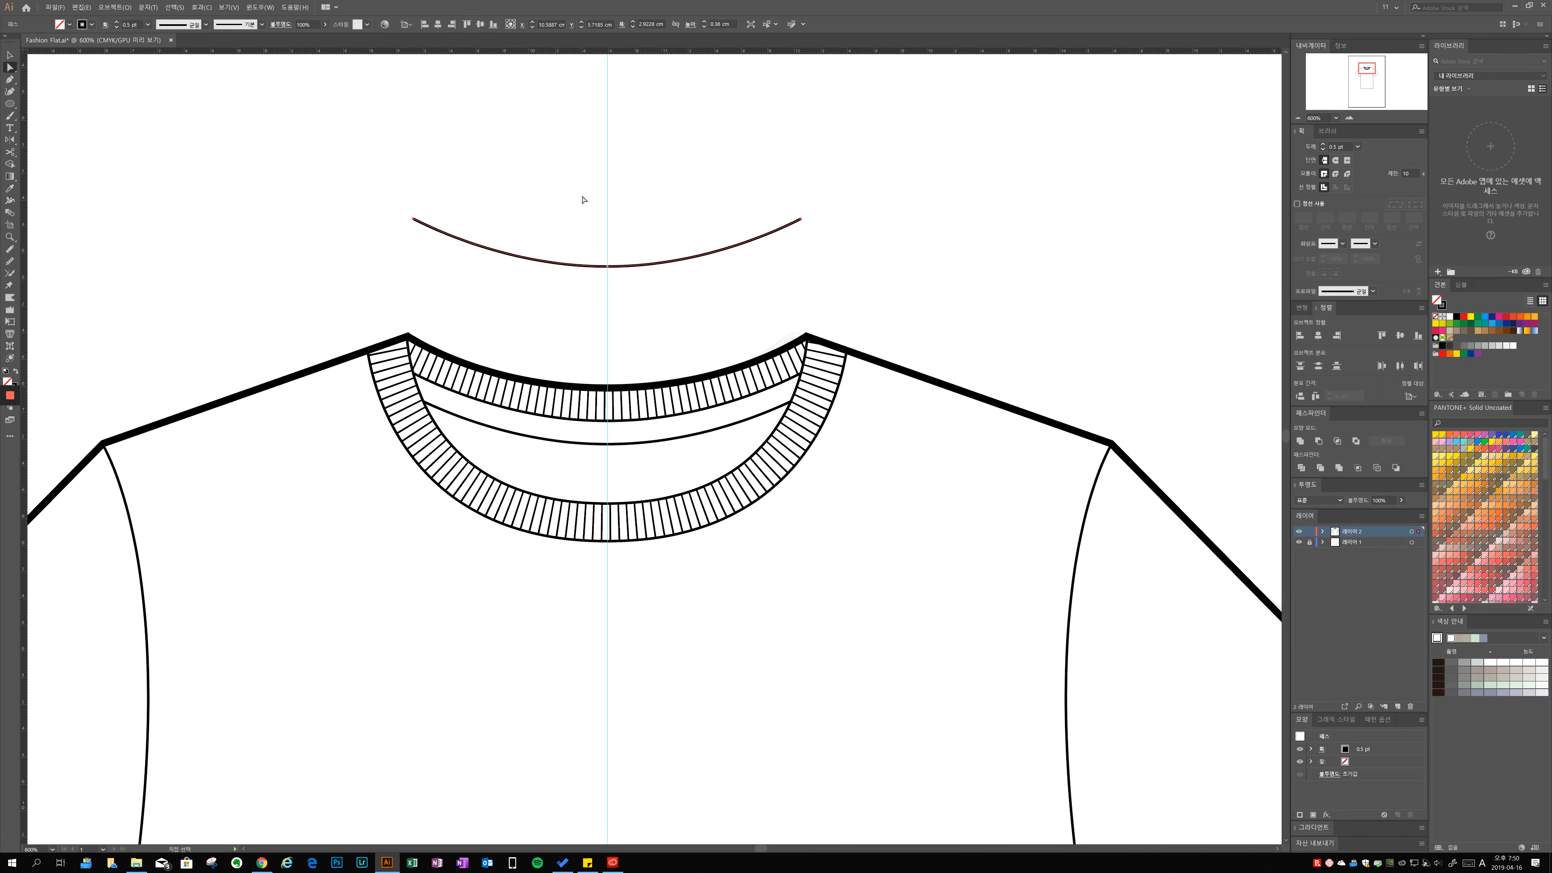
Give the remaining curve a 0.25 pt dashed stroke with 2 pt dashes and 1.5 pt gaps.
{"action": "left_click_drag", "start_coordinate": [583, 198], "coordinate": [639, 291]}
{"action": "left_click", "coordinate": [1358, 146]}
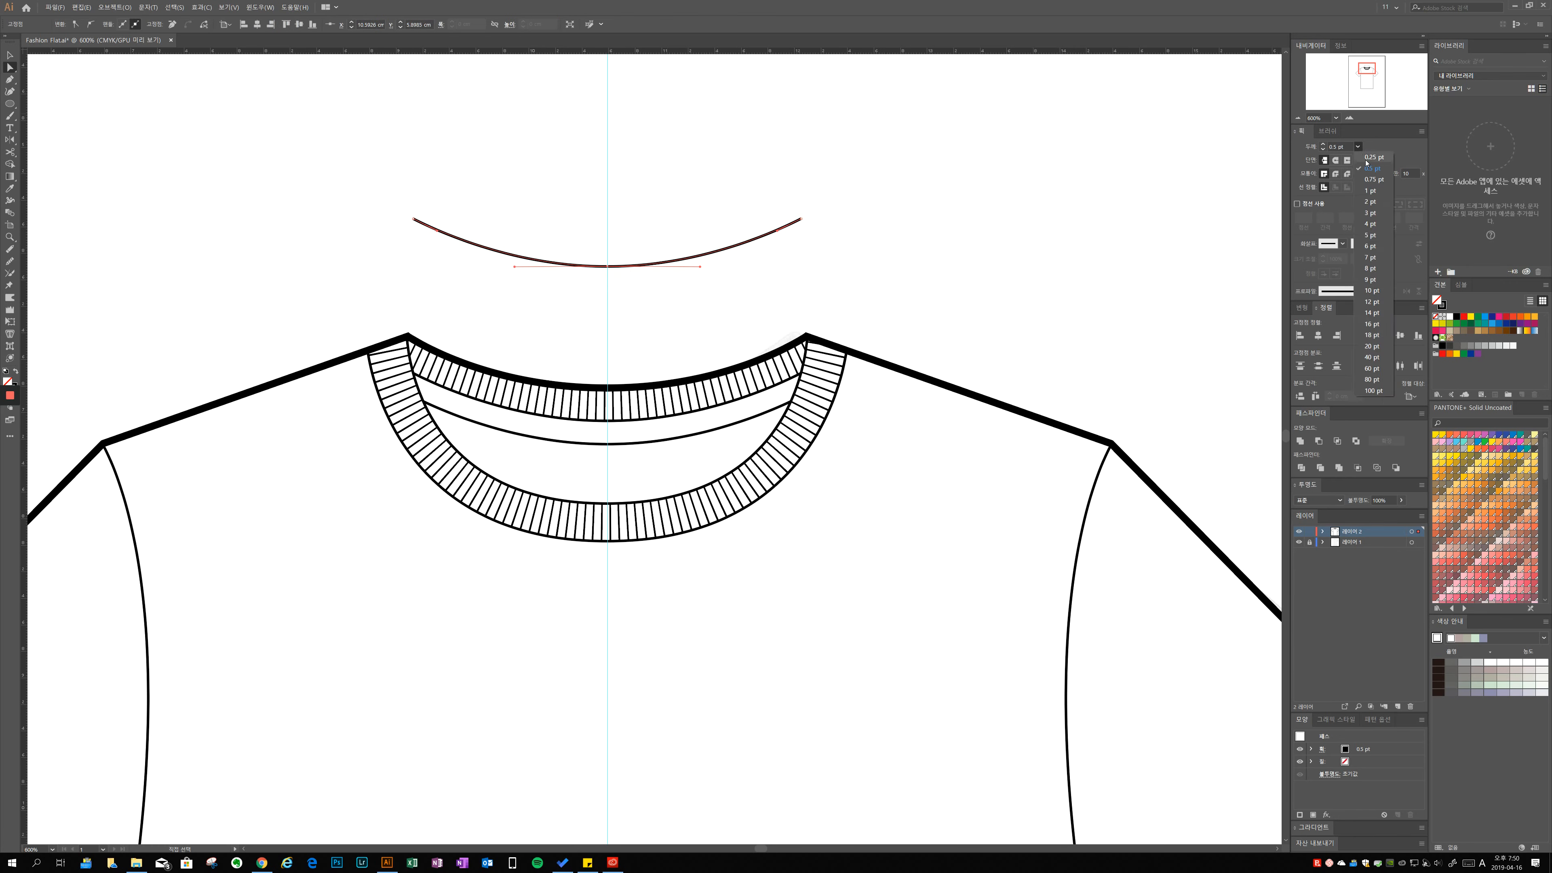
{"action": "left_click", "coordinate": [1341, 155]}
{"action": "left_click", "coordinate": [1297, 204]}
{"action": "type", "text": "2"}
{"action": "left_click", "coordinate": [1326, 217]}
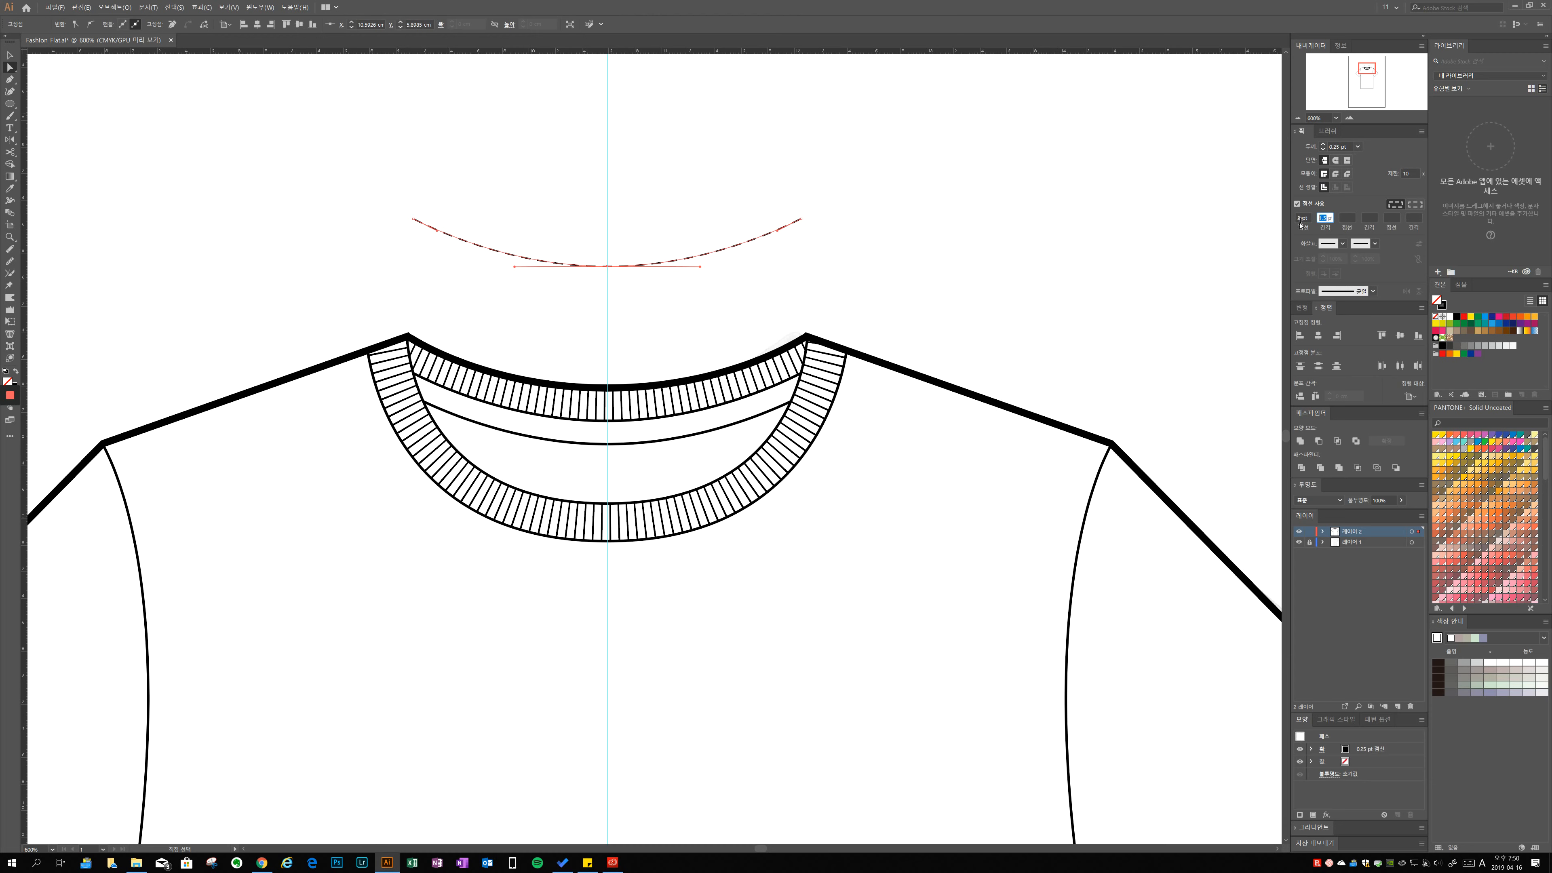
{"action": "left_click", "coordinate": [737, 253]}
Place the dashed curve as stitching lines along the upper and lower edges of the back neck tape.
{"action": "key", "text": "v"}
{"action": "scroll", "coordinate": [665, 268], "scroll_direction": "up", "scroll_amount": 1}
{"action": "scroll", "coordinate": [661, 268], "scroll_direction": "up", "scroll_amount": 1}
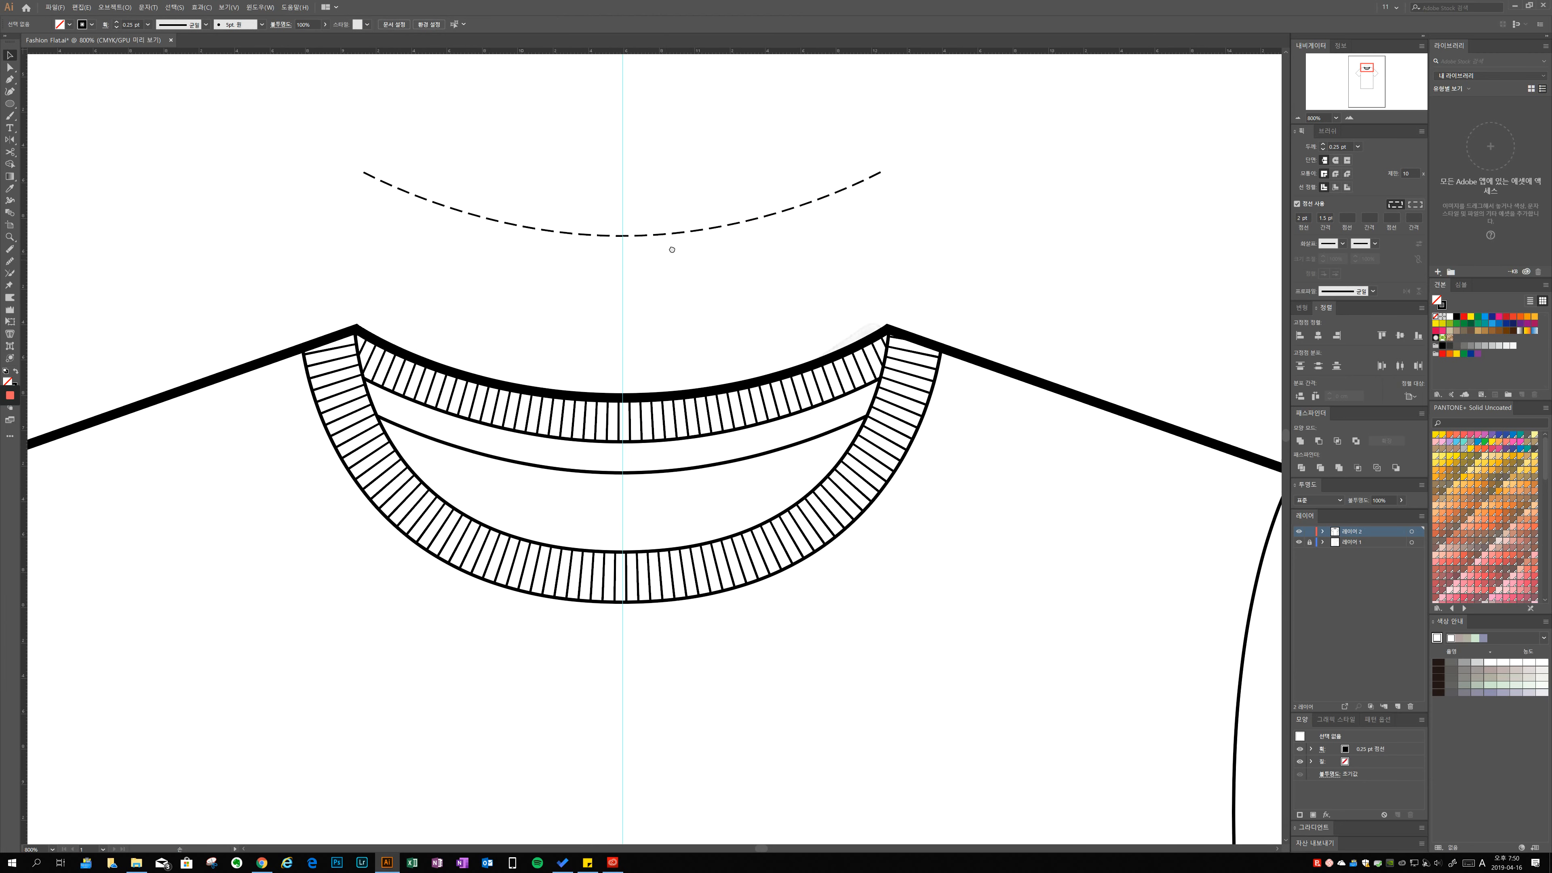
{"action": "left_click_drag", "start_coordinate": [674, 224], "coordinate": [666, 445]}
{"action": "key", "text": "ctrl+z"}
{"action": "left_click", "coordinate": [665, 435]}
Fill the inside-back area visible through the neck opening with light grey.
{"action": "scroll", "coordinate": [703, 279], "scroll_direction": "down", "scroll_amount": 1}
{"action": "key", "text": "a"}
{"action": "left_click", "coordinate": [710, 440]}
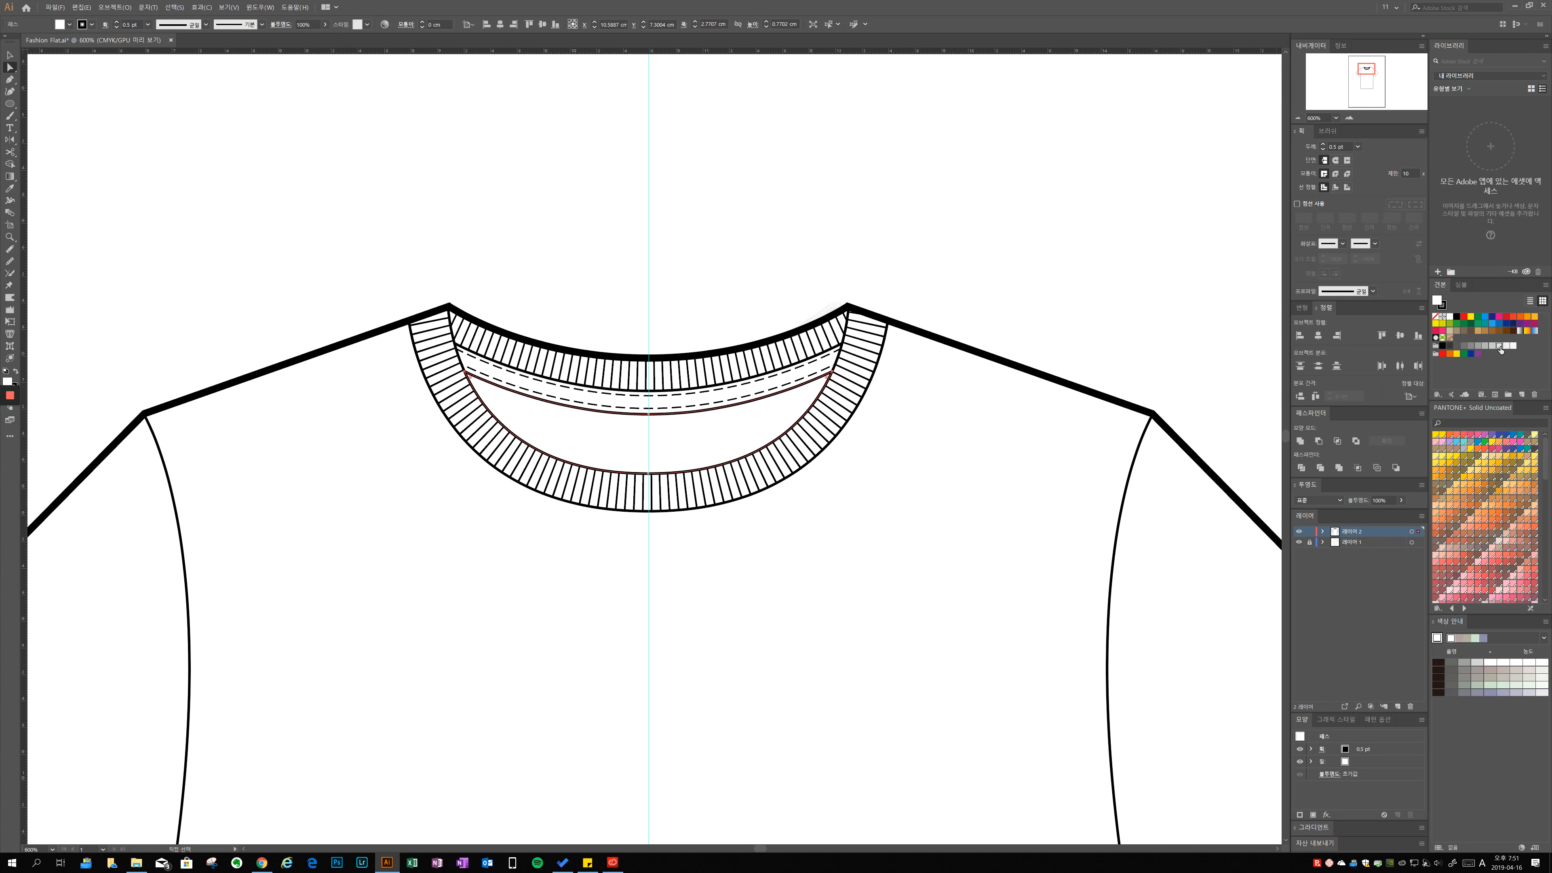
{"action": "left_click", "coordinate": [1499, 347]}
{"action": "left_click", "coordinate": [911, 215]}
Select the shirt body and both sleeve shapes and lock them.
{"action": "scroll", "coordinate": [909, 216], "scroll_direction": "down", "scroll_amount": 2}
{"action": "left_click_drag", "start_coordinate": [907, 246], "coordinate": [830, 139]}
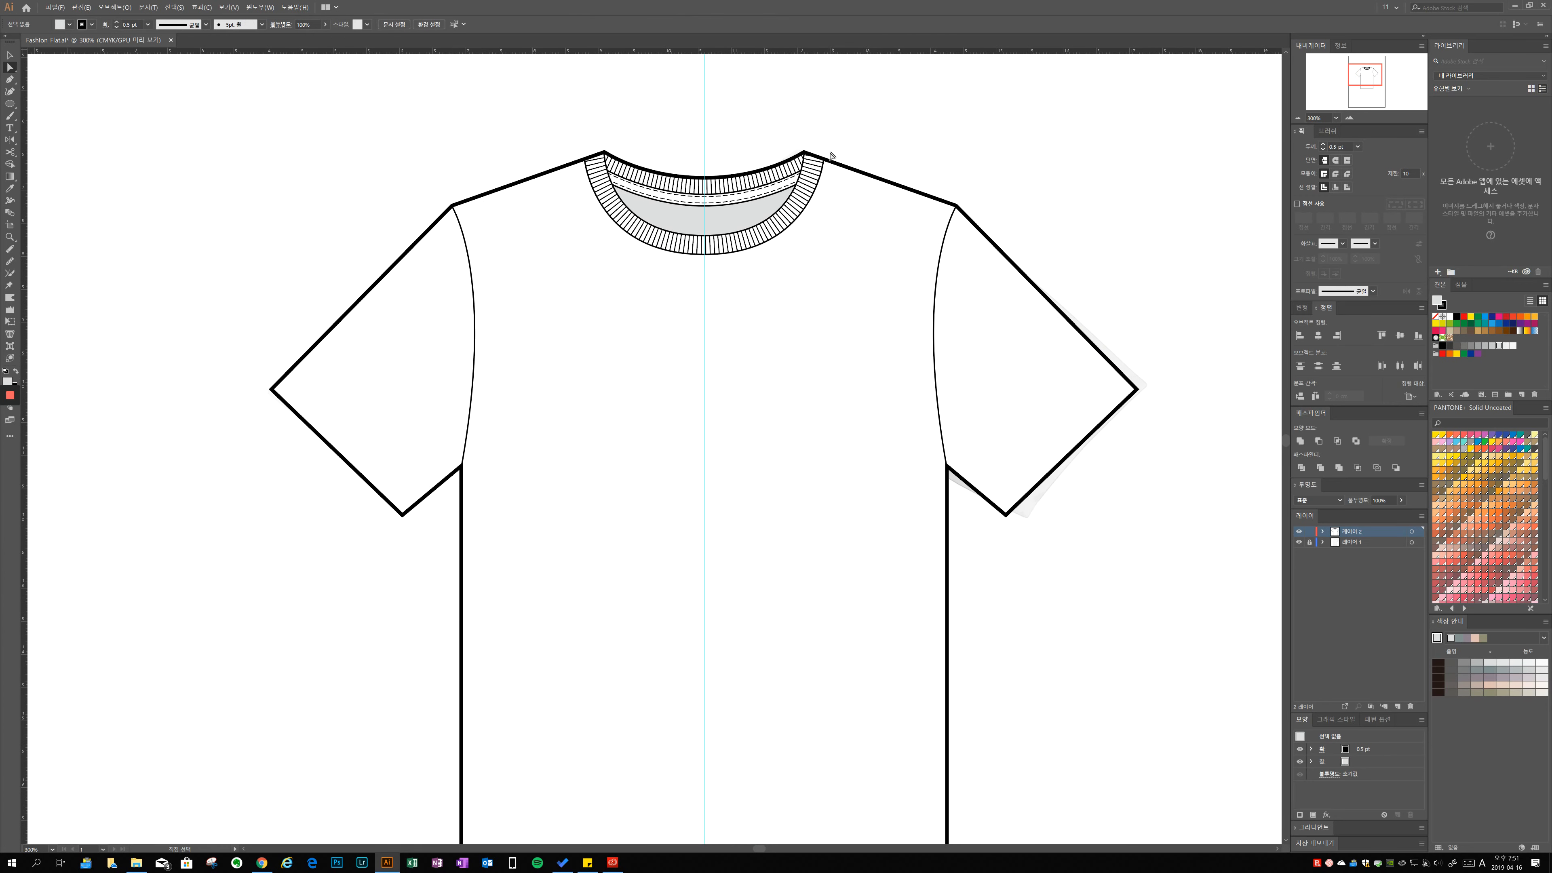
{"action": "left_click", "coordinate": [657, 390]}
{"action": "left_click", "coordinate": [447, 371], "text": "shift"}
{"action": "left_click", "coordinate": [979, 397], "text": "shift"}
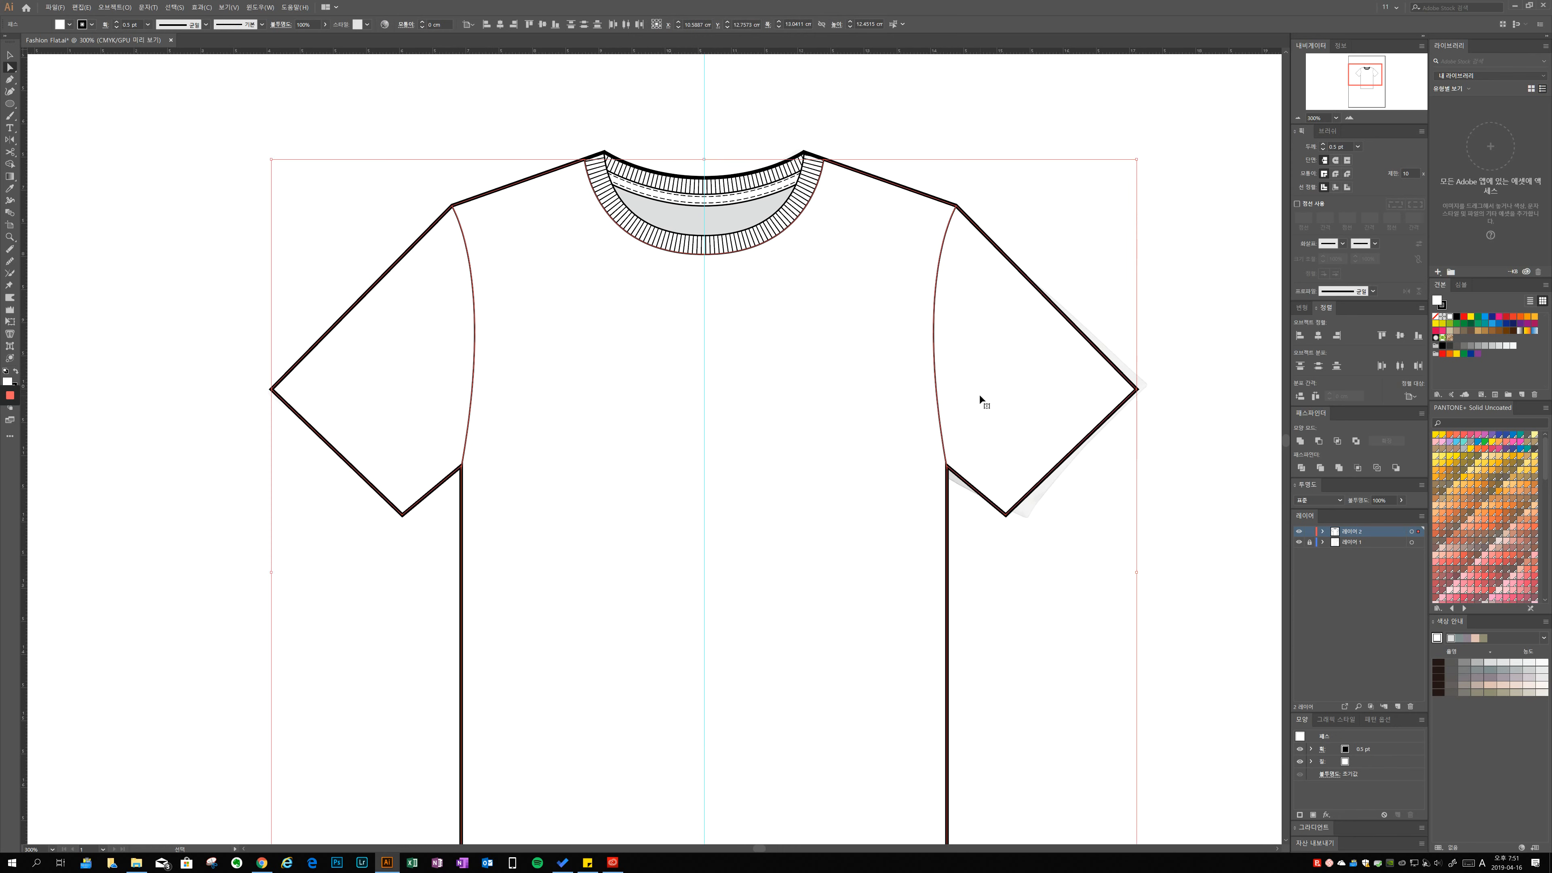
{"action": "key", "text": "ctrl+2"}
Copy the left sleeve's hem edge in place and nudge the copy diagonally inward, parallel to the hem.
{"action": "left_click_drag", "start_coordinate": [342, 505], "coordinate": [370, 452]}
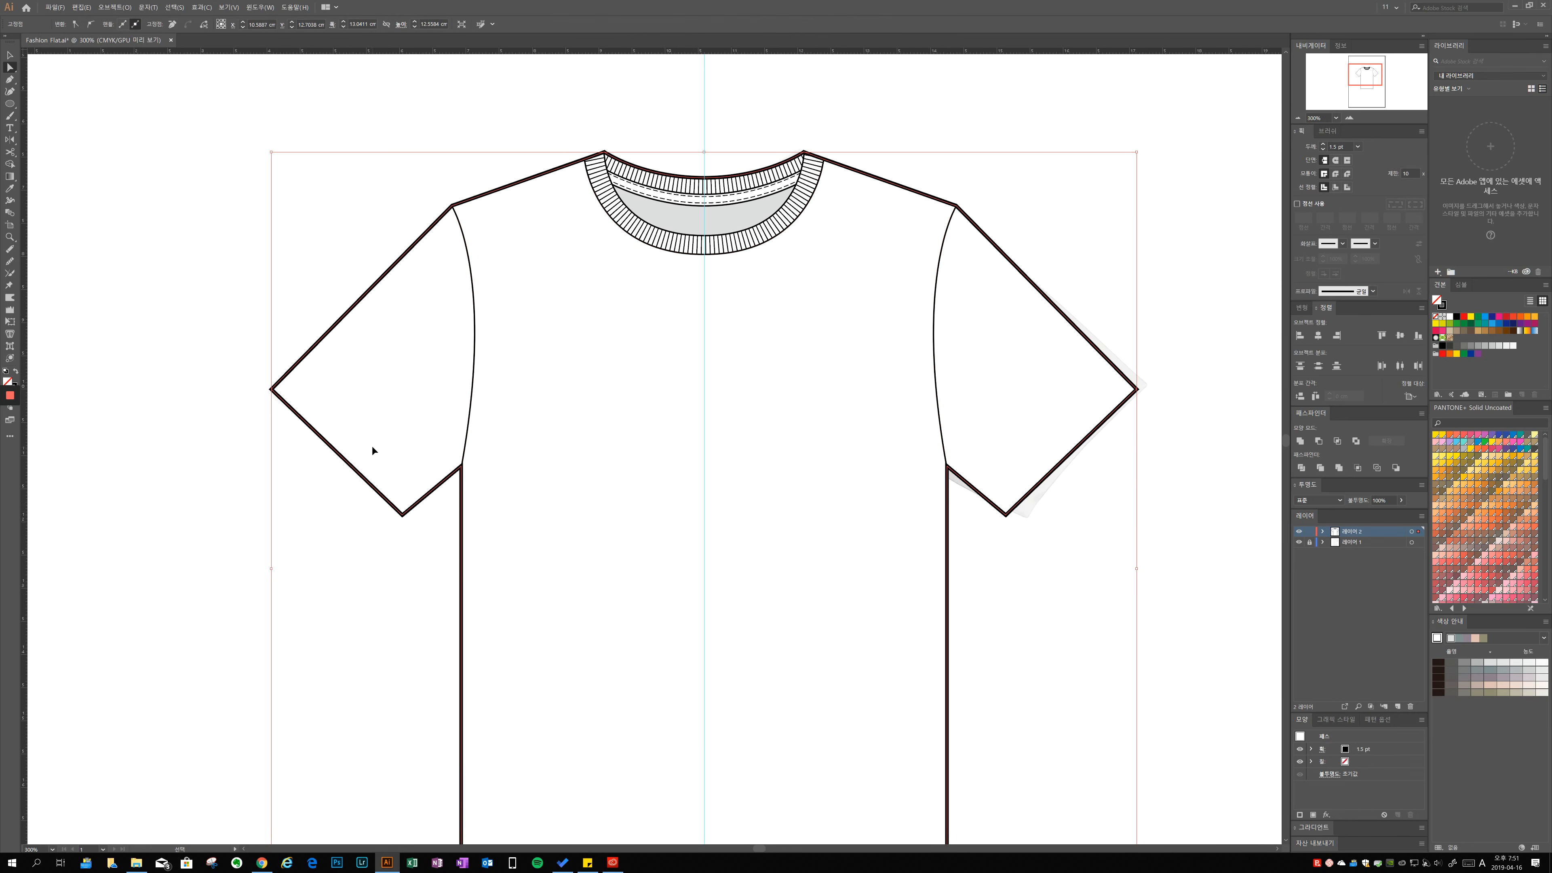
{"action": "key", "text": "ctrl+c"}
{"action": "key", "text": "ctrl+f"}
{"action": "key", "text": "Up"}
{"action": "key", "text": "Right"}
{"action": "key", "text": "Up"}
{"action": "key", "text": "Right"}
{"action": "key", "text": "Up"}
{"action": "key", "text": "Right"}
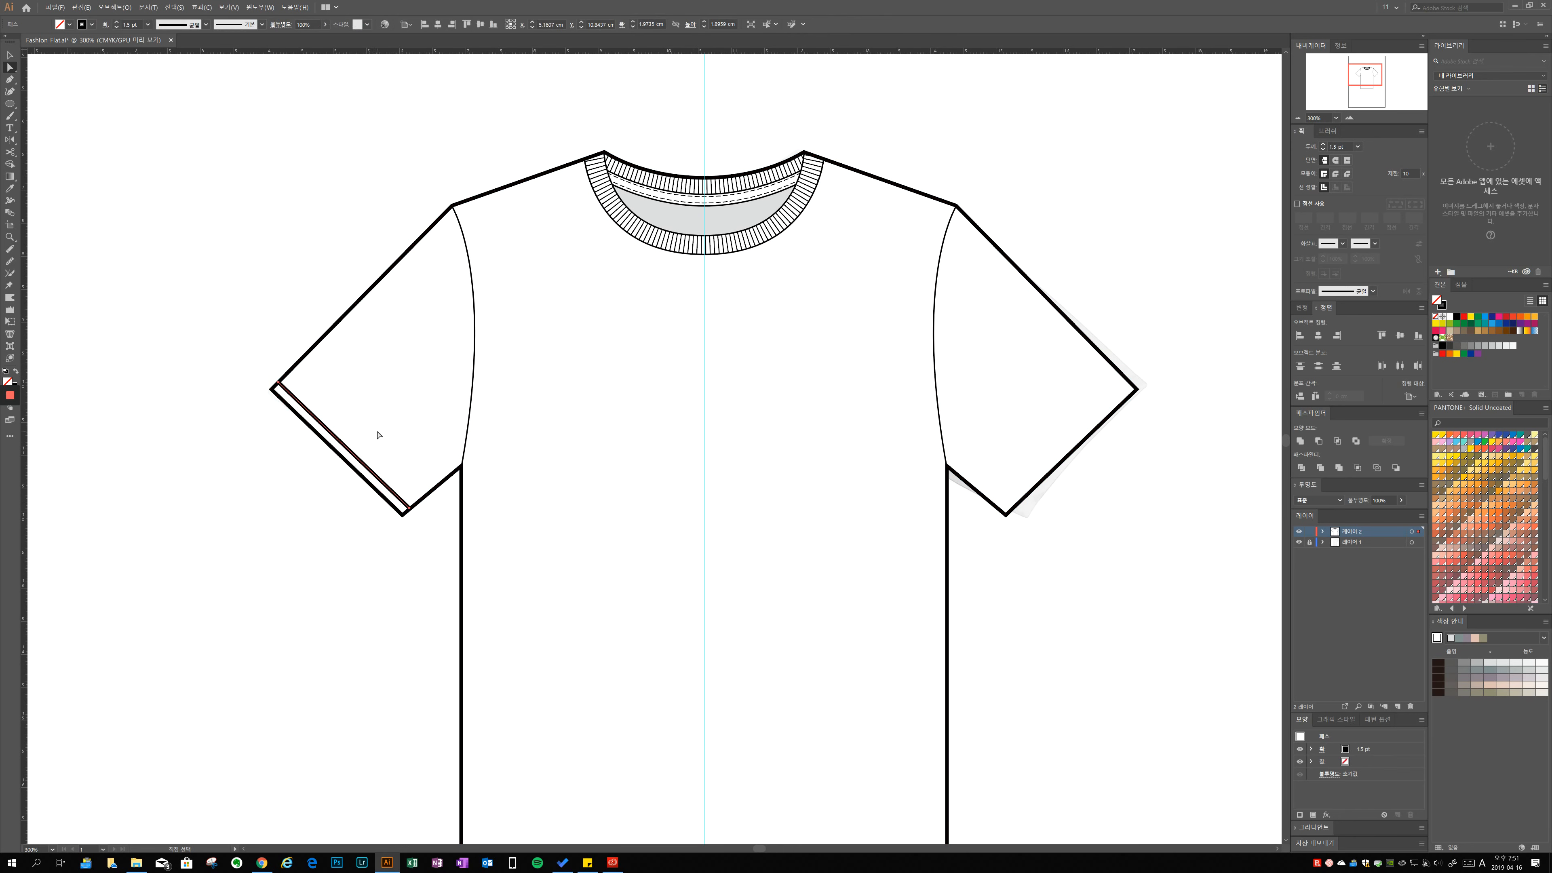
{"action": "key", "text": "Up"}
{"action": "key", "text": "Right"}
Style the copied sleeve hem line as a 0.5 pt dashed stroke with 2 pt dashes and 1 pt gaps.
{"action": "left_click", "coordinate": [1357, 147]}
{"action": "left_click", "coordinate": [1369, 167]}
{"action": "left_click", "coordinate": [1297, 204]}
{"action": "key", "text": "ctrl+shift+a"}
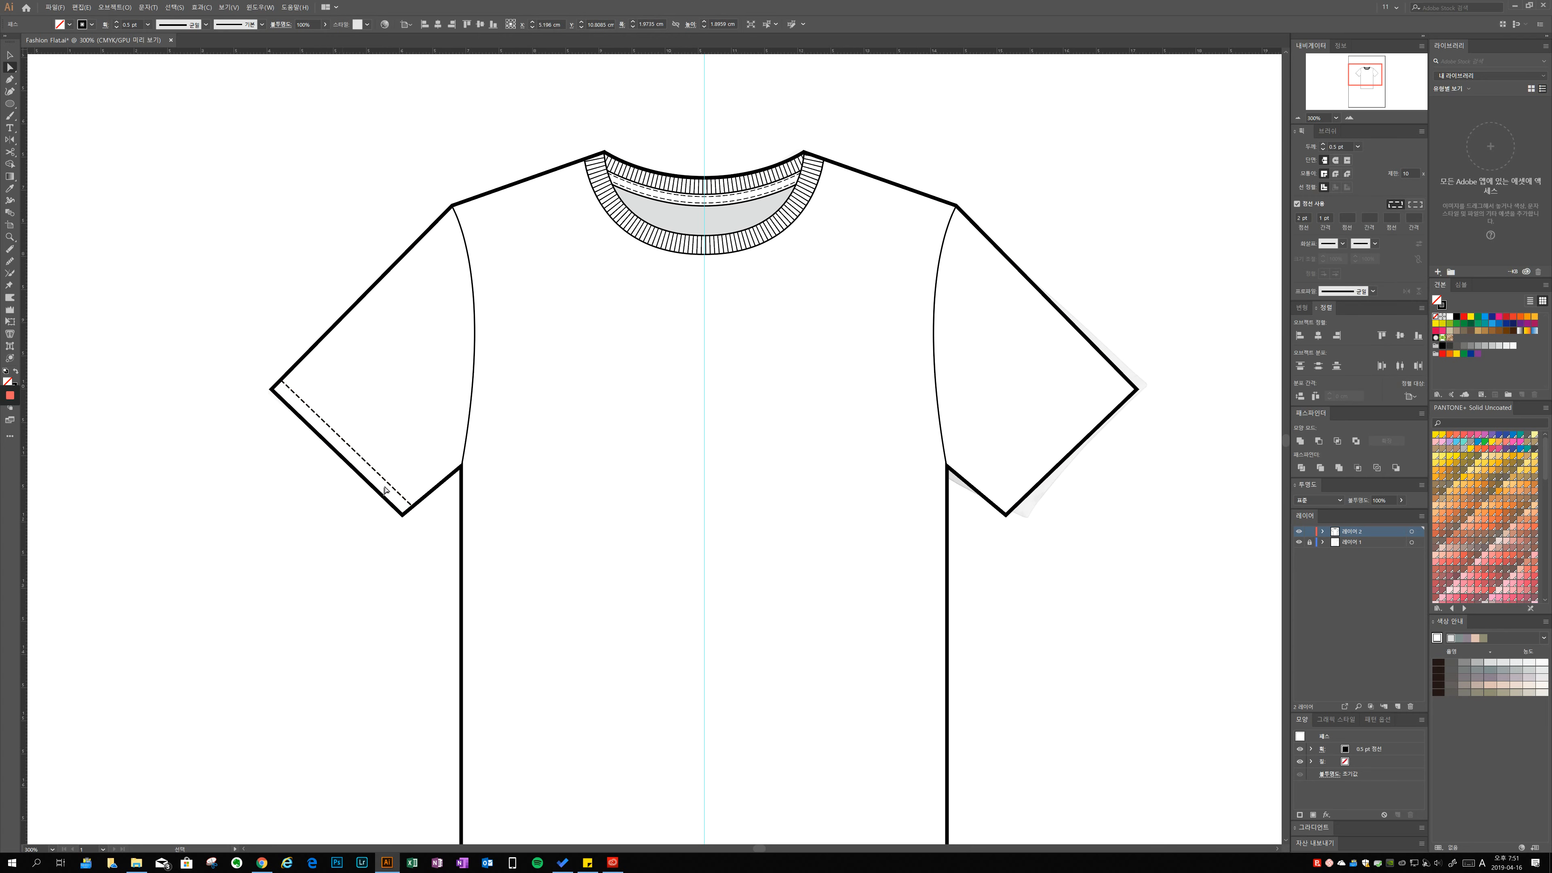
Duplicate the sleeve stitching line slightly further inward and group the two dashed lines.
{"action": "scroll", "coordinate": [388, 483], "scroll_direction": "up", "scroll_amount": 2}
{"action": "key", "text": "v"}
{"action": "left_click_drag", "start_coordinate": [387, 487], "coordinate": [399, 475], "text": "alt"}
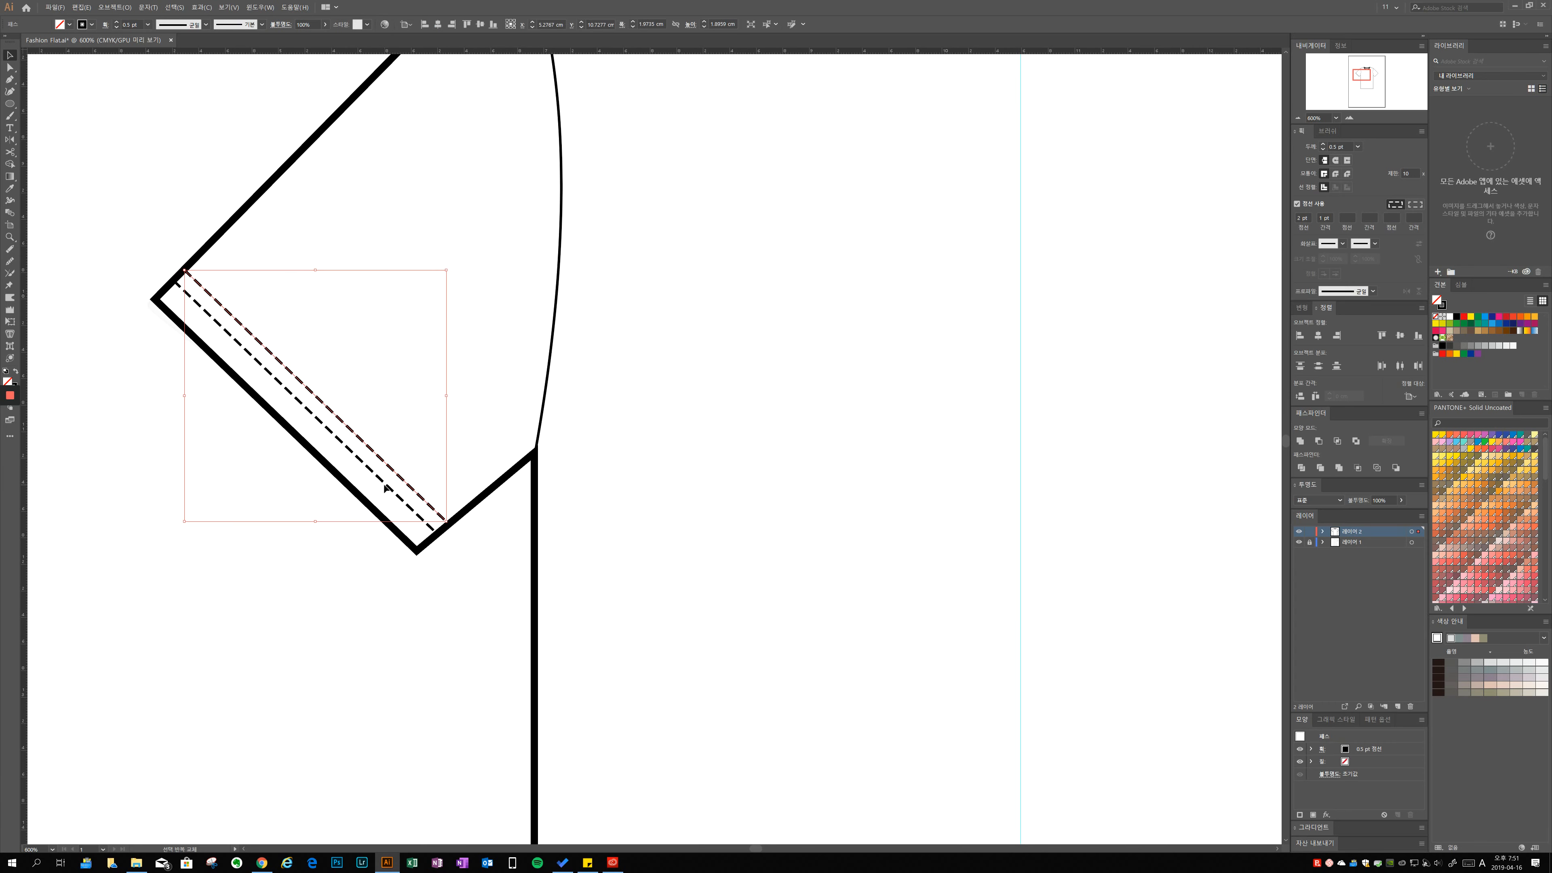
{"action": "left_click", "coordinate": [386, 486], "text": "shift"}
{"action": "scroll", "coordinate": [386, 486], "scroll_direction": "down", "scroll_amount": 2}
{"action": "key", "text": "ctrl+g"}
Reflect a copy of the stitching group across the vertical centre guide onto the right sleeve.
{"action": "key", "text": "o"}
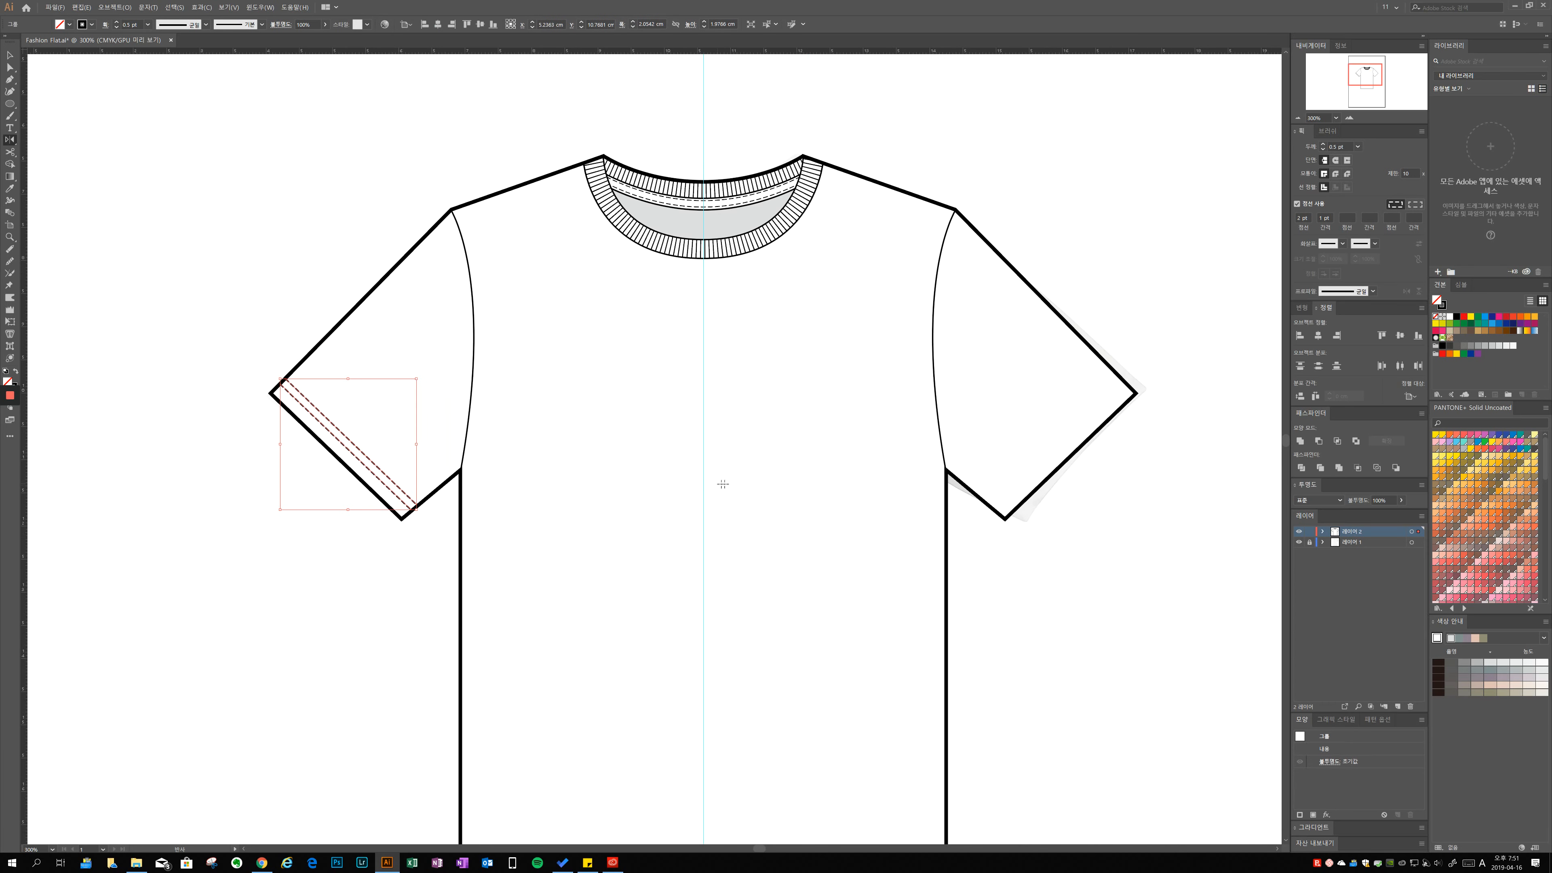
{"action": "left_click", "coordinate": [703, 499], "text": "alt"}
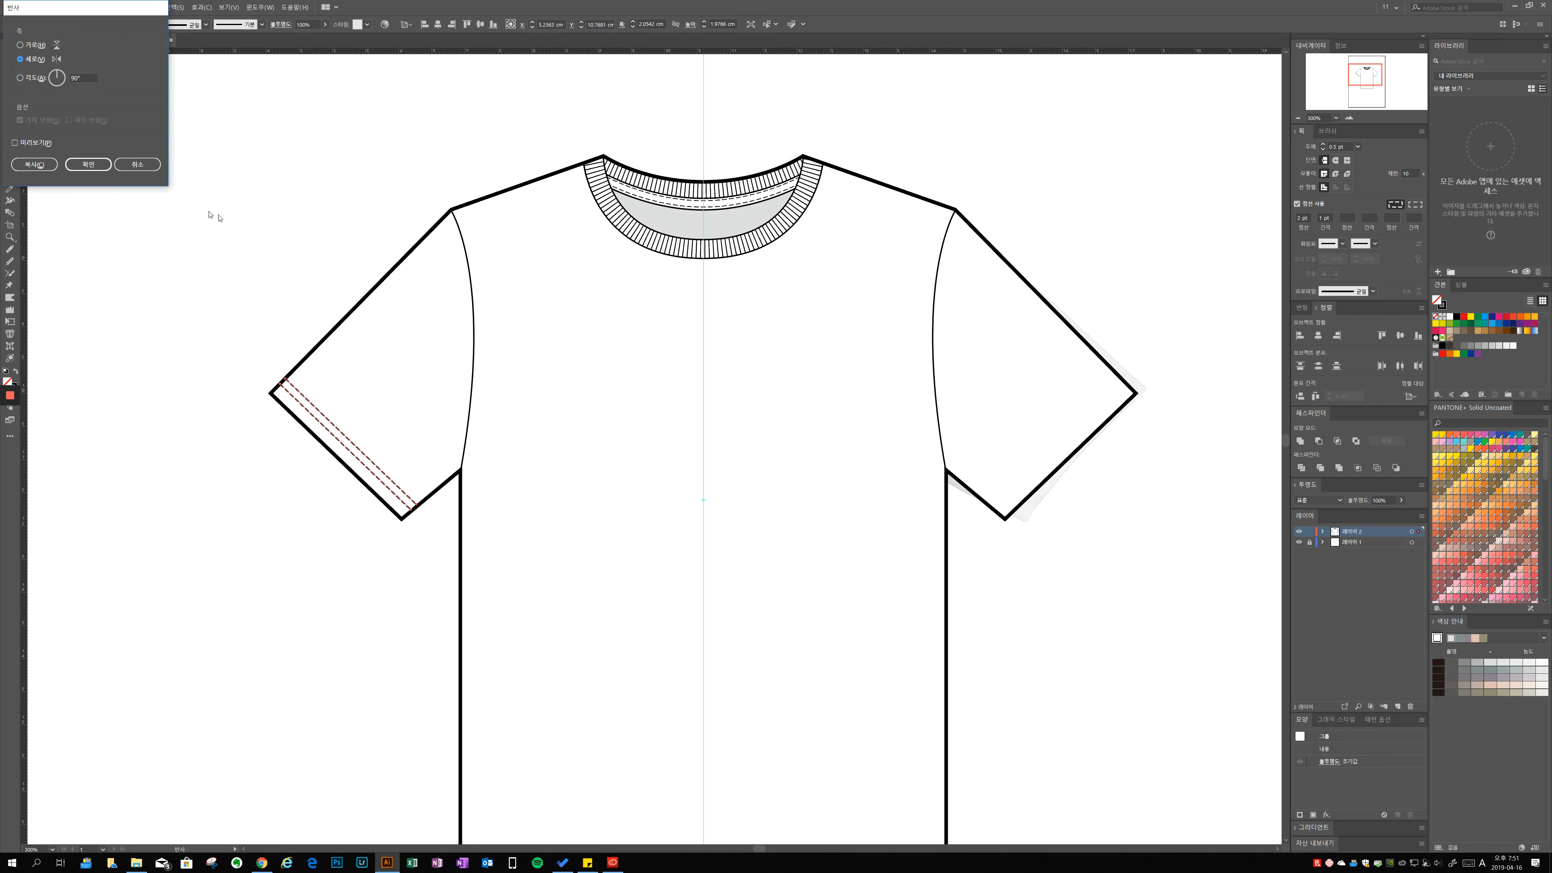
{"action": "left_click", "coordinate": [36, 165]}
Copy the shirt's bottom hem edge in place and nudge the copy up, parallel to the hem.
{"action": "key", "text": "a"}
{"action": "left_click", "coordinate": [644, 598]}
{"action": "left_click_drag", "start_coordinate": [737, 736], "coordinate": [708, 437]}
{"action": "left_click_drag", "start_coordinate": [664, 677], "coordinate": [658, 666]}
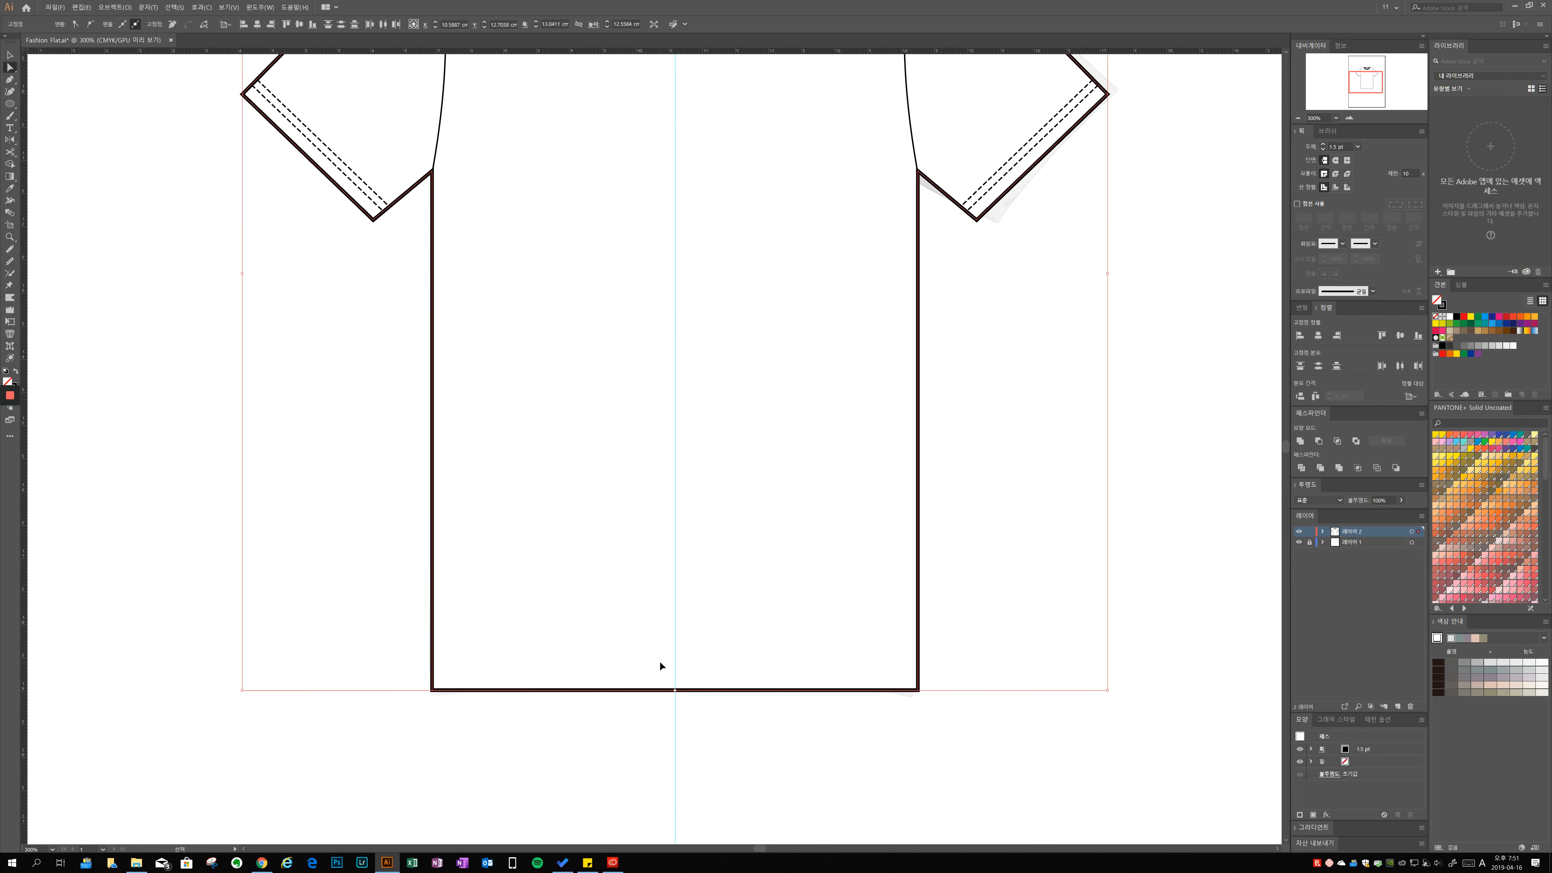
{"action": "key", "text": "Up"}
{"action": "key", "text": "Up"}
{"action": "key", "text": "Up"}
{"action": "key", "text": "Up"}
{"action": "key", "text": "Up"}
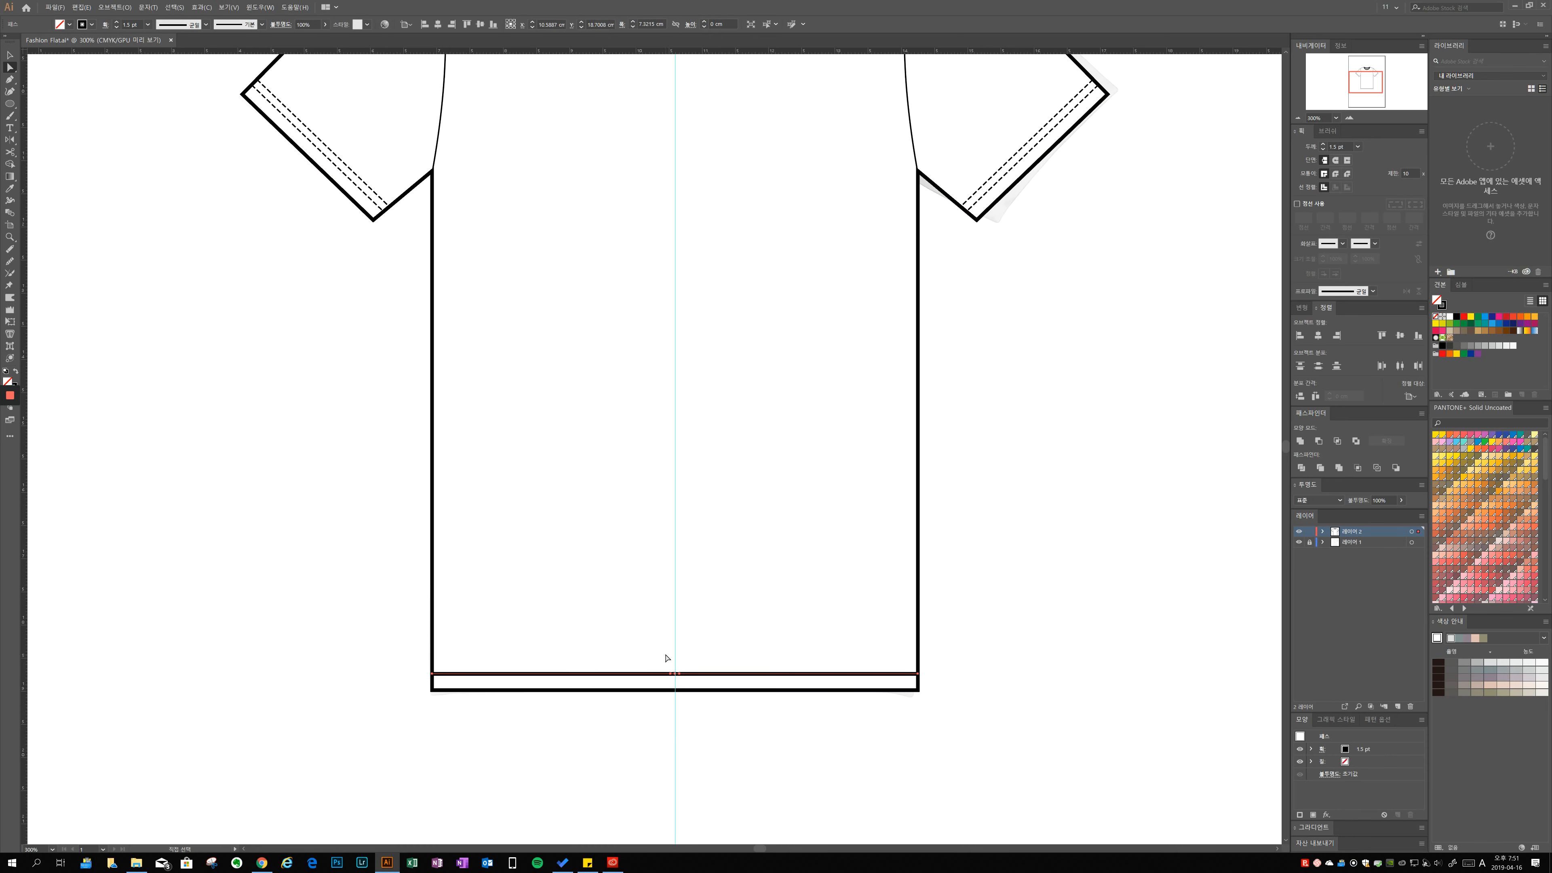
Style the copied bottom hem line as a 0.5 pt dashed stroke with 2 pt dashes and 1 pt gaps.
{"action": "left_click", "coordinate": [1315, 206]}
{"action": "left_click", "coordinate": [1357, 146]}
{"action": "left_click", "coordinate": [1369, 164]}
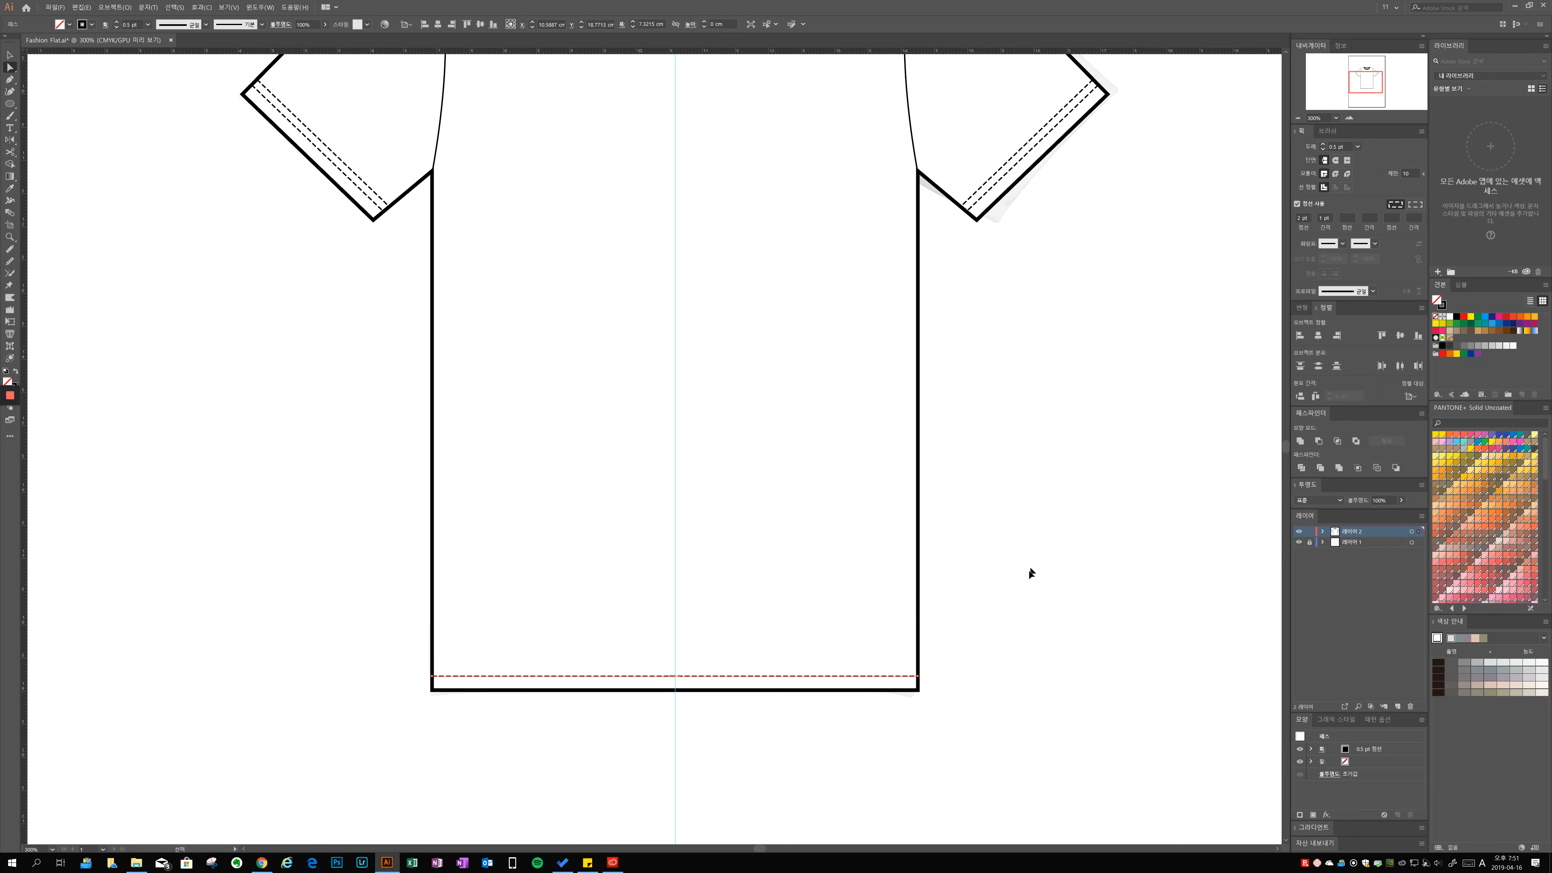
{"action": "left_click", "coordinate": [1030, 572]}
Duplicate the bottom hem stitching line slightly above the first one to form a double row.
{"action": "scroll", "coordinate": [906, 677], "scroll_direction": "up", "scroll_amount": 2}
{"action": "key", "text": "v"}
{"action": "left_click_drag", "start_coordinate": [903, 675], "coordinate": [904, 665]}
{"action": "left_click", "coordinate": [981, 600]}
{"action": "scroll", "coordinate": [981, 601], "scroll_direction": "down", "scroll_amount": 2}
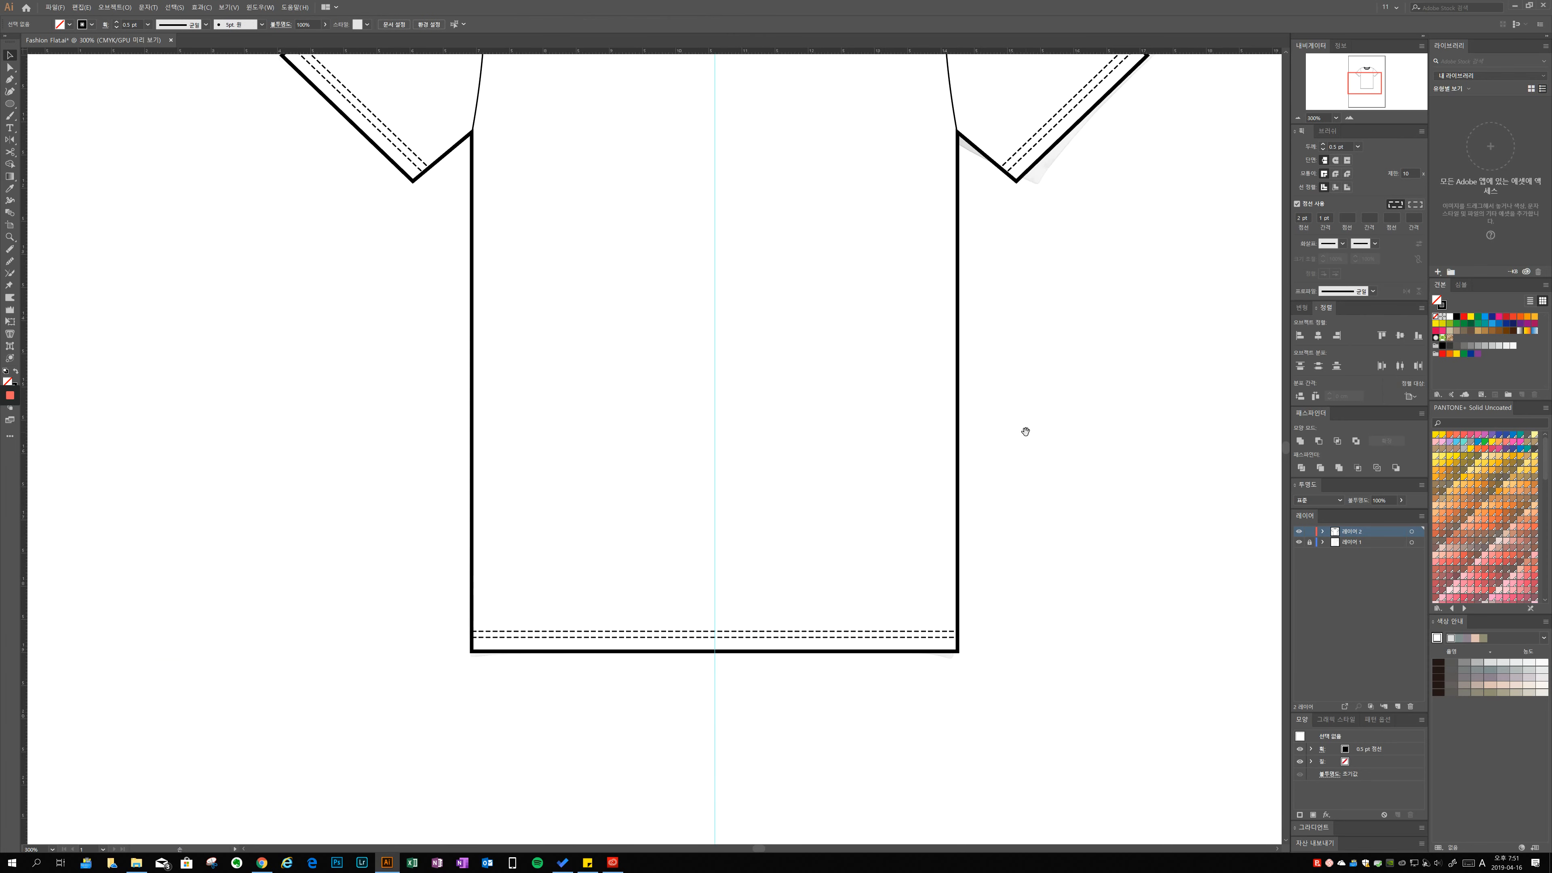
Draw two short fold lines rising from the left armpit with the Pen tool, using a solid 1 pt stroke.
{"action": "left_click_drag", "start_coordinate": [1025, 432], "coordinate": [964, 565]}
{"action": "scroll", "coordinate": [987, 643], "scroll_direction": "down", "scroll_amount": 1}
{"action": "key", "text": "p"}
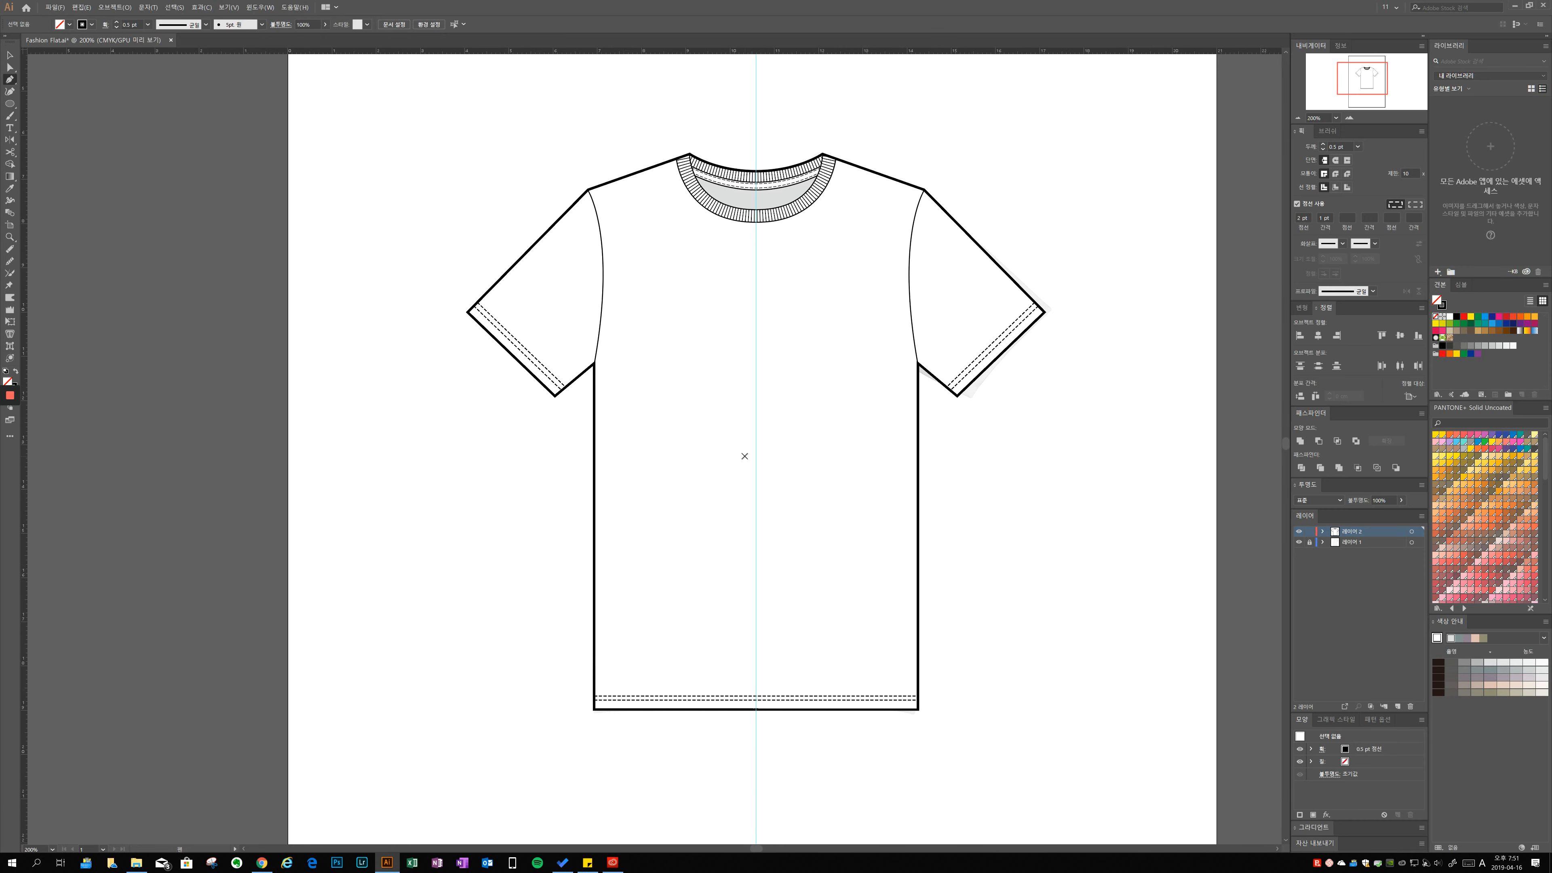
{"action": "scroll", "coordinate": [623, 340], "scroll_direction": "up", "scroll_amount": 2}
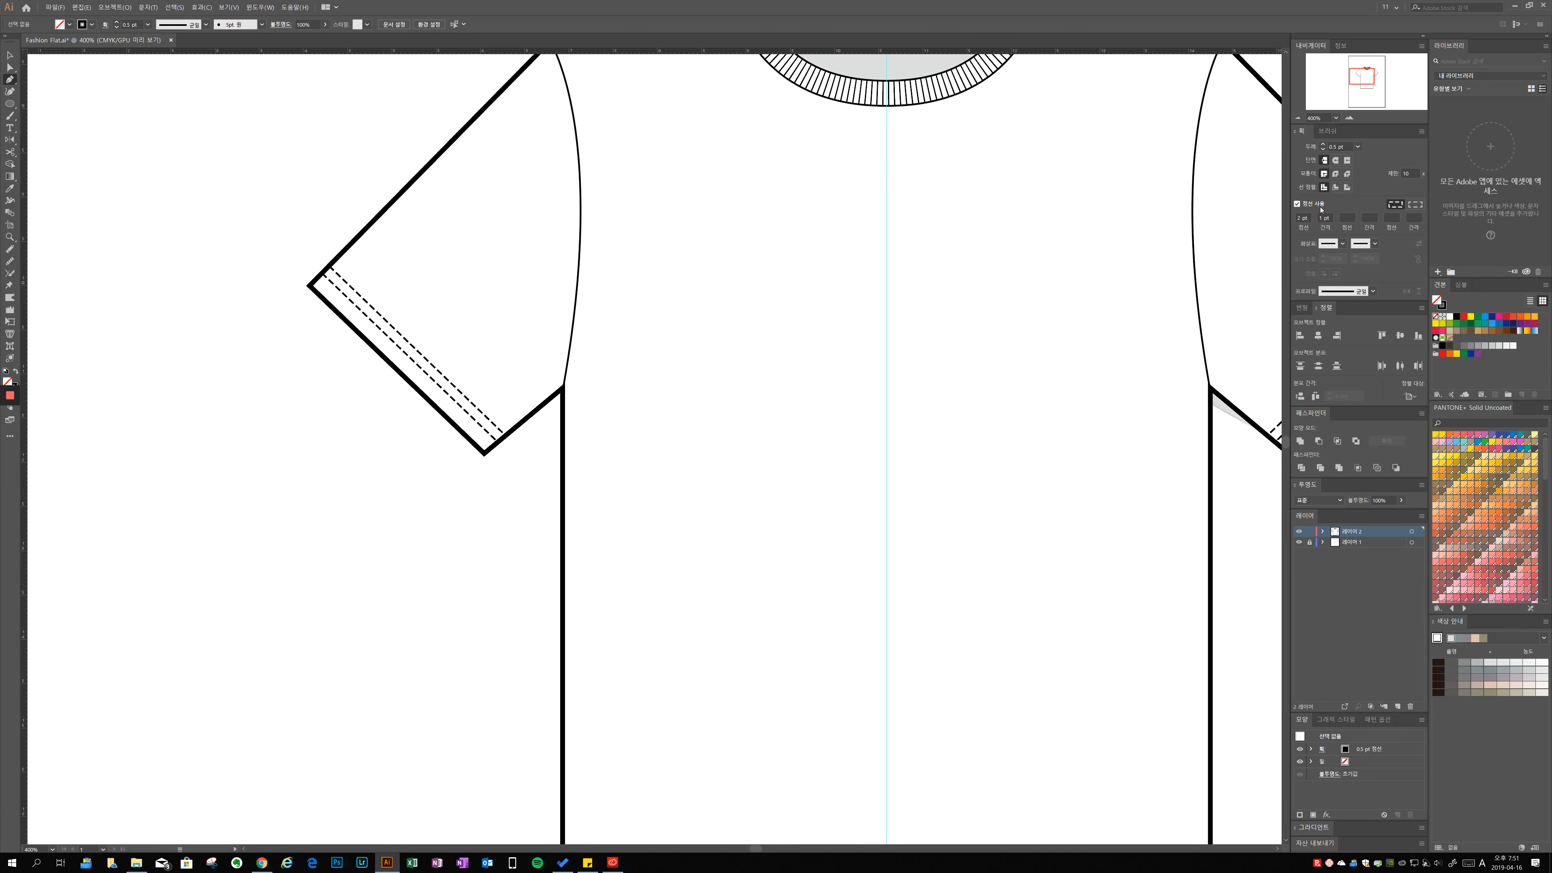
{"action": "left_click", "coordinate": [1320, 207]}
{"action": "left_click", "coordinate": [1367, 191]}
{"action": "left_click", "coordinate": [536, 313]}
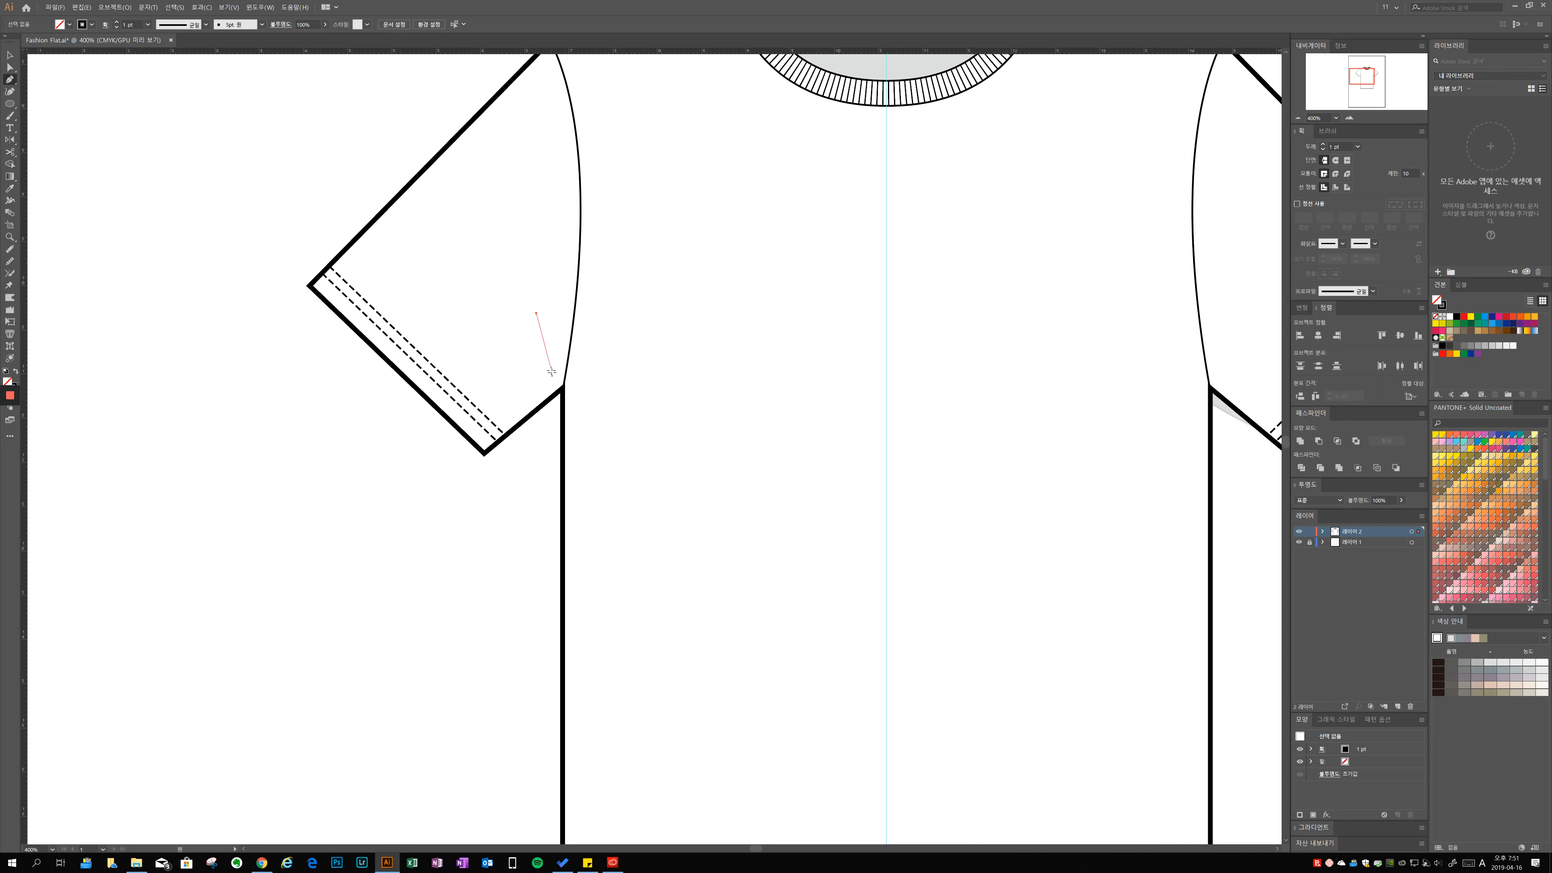
{"action": "left_click_drag", "start_coordinate": [566, 393], "coordinate": [555, 246]}
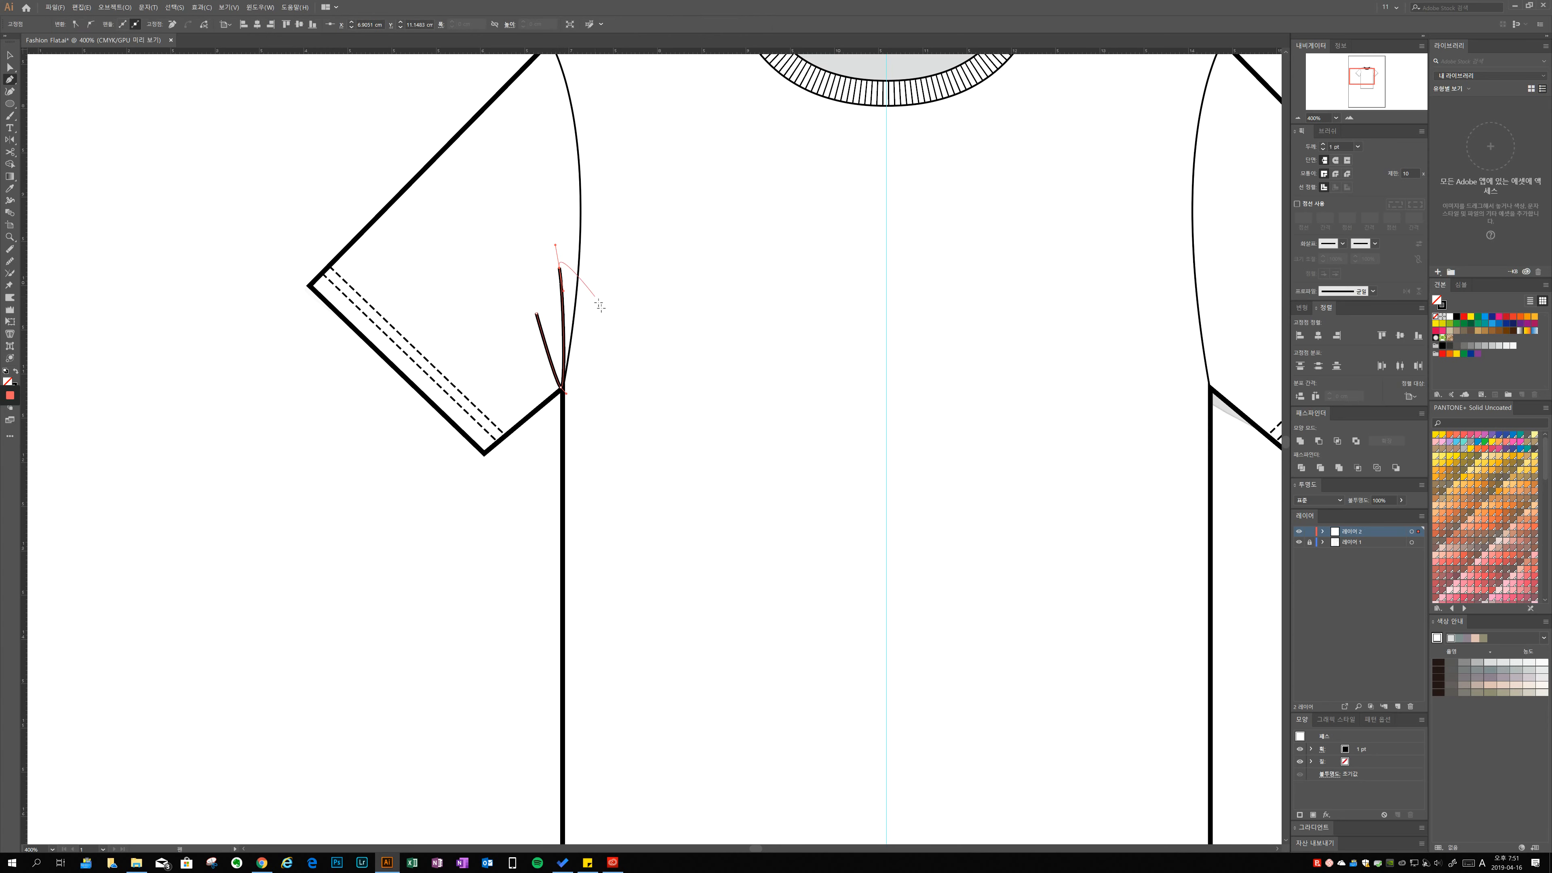
{"action": "left_click", "coordinate": [594, 299], "text": "ctrl"}
{"action": "left_click_drag", "start_coordinate": [780, 590], "coordinate": [721, 500]}
{"action": "scroll", "coordinate": [723, 510], "scroll_direction": "down", "scroll_amount": 1}
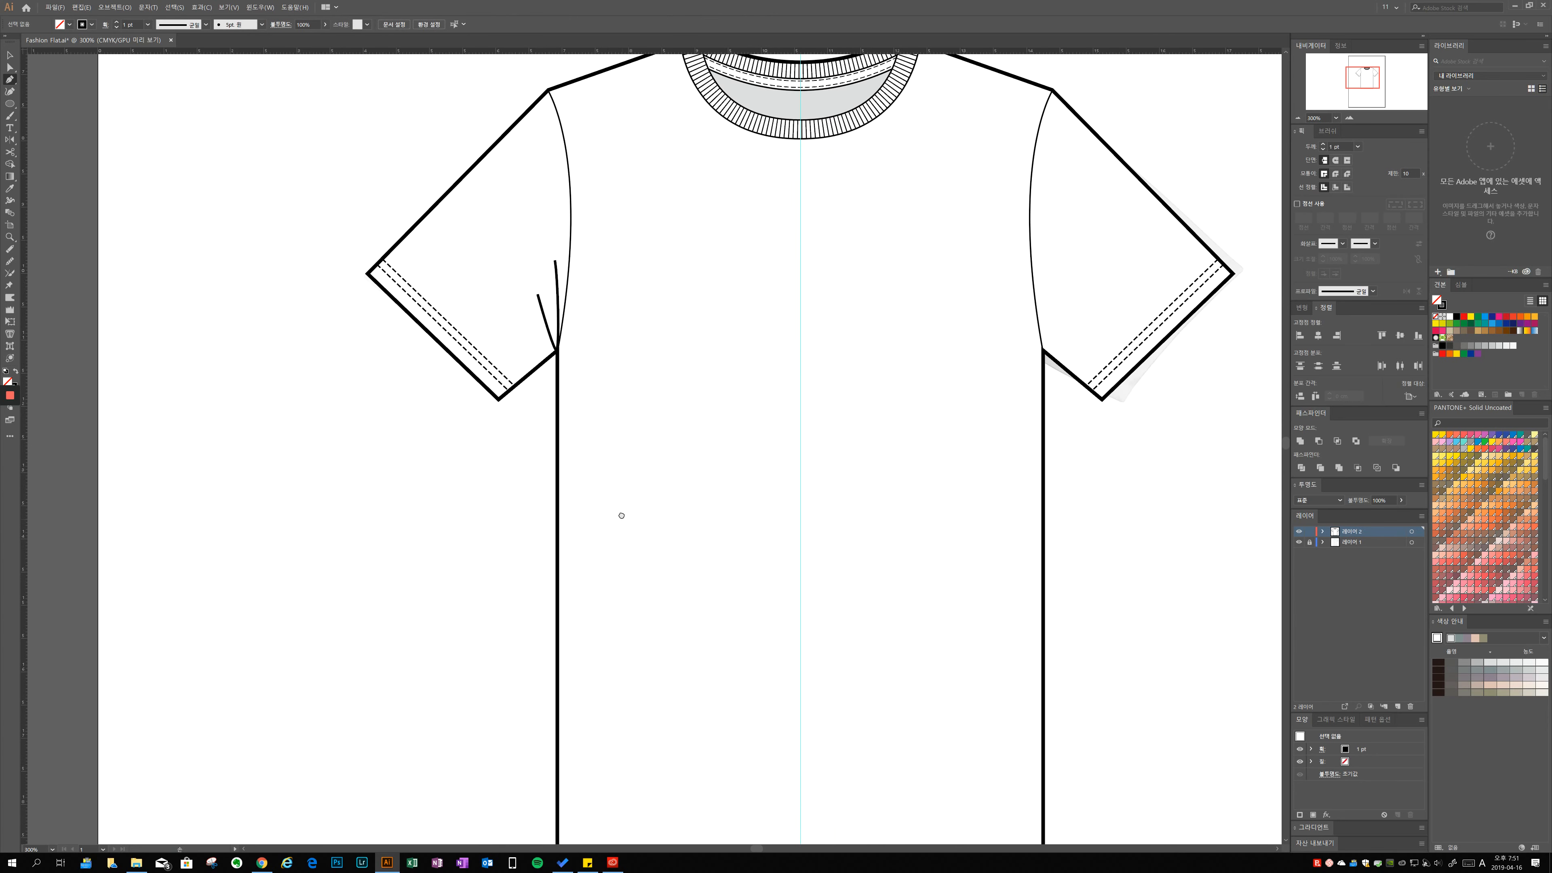
Draw a long, slightly curved fold line down the left side of the shirt body and rotate it slightly.
{"action": "left_click_drag", "start_coordinate": [622, 515], "coordinate": [561, 454]}
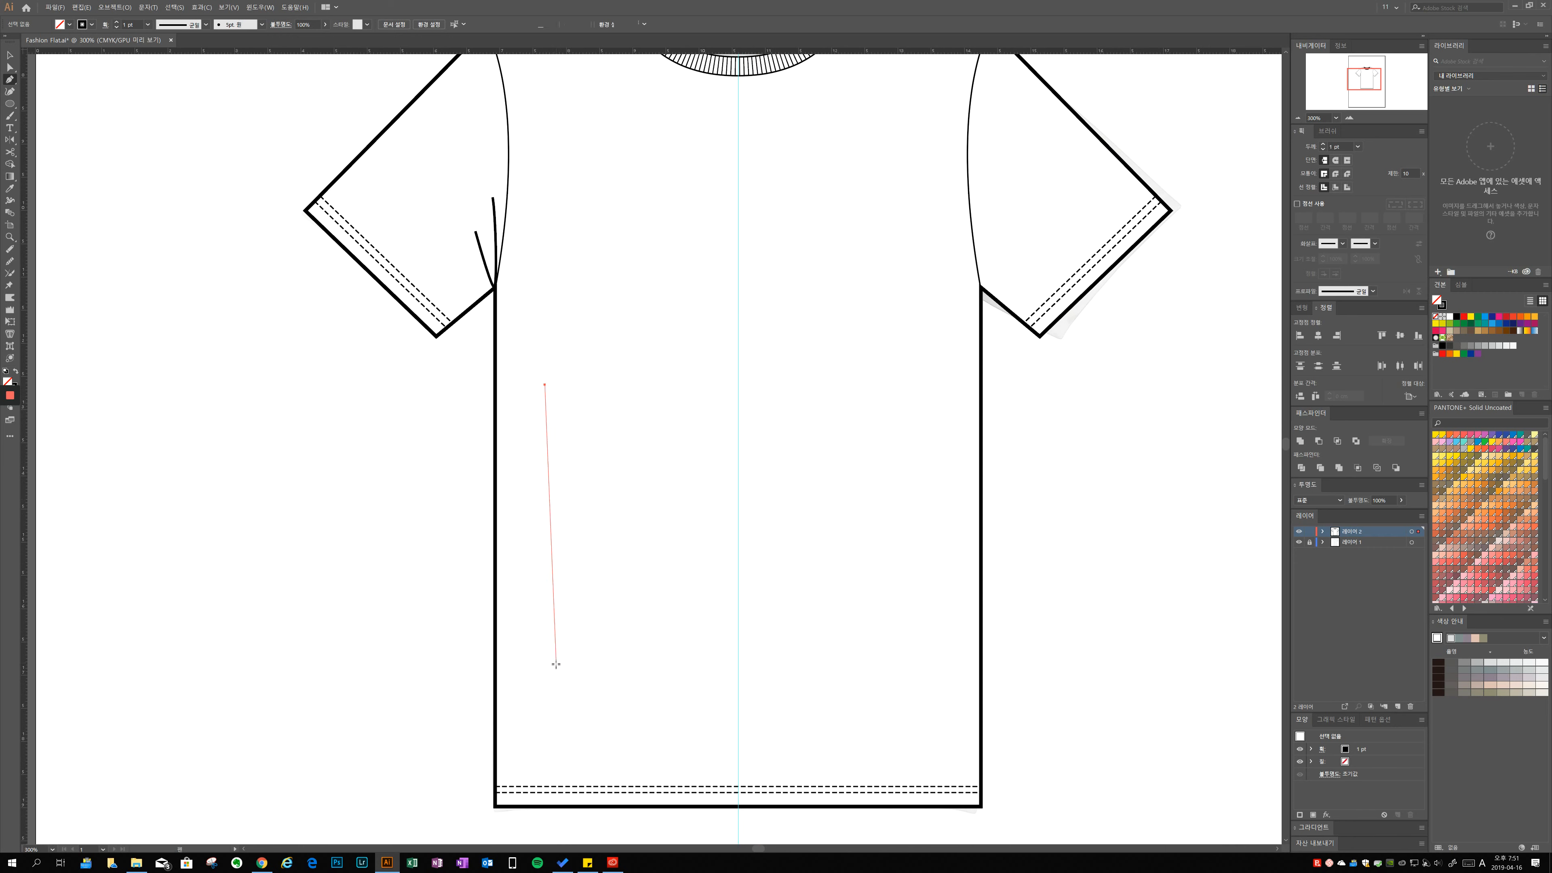
{"action": "left_click_drag", "start_coordinate": [567, 692], "coordinate": [595, 756]}
{"action": "left_click", "coordinate": [634, 582], "text": "ctrl"}
{"action": "key", "text": "v"}
{"action": "left_click", "coordinate": [549, 518]}
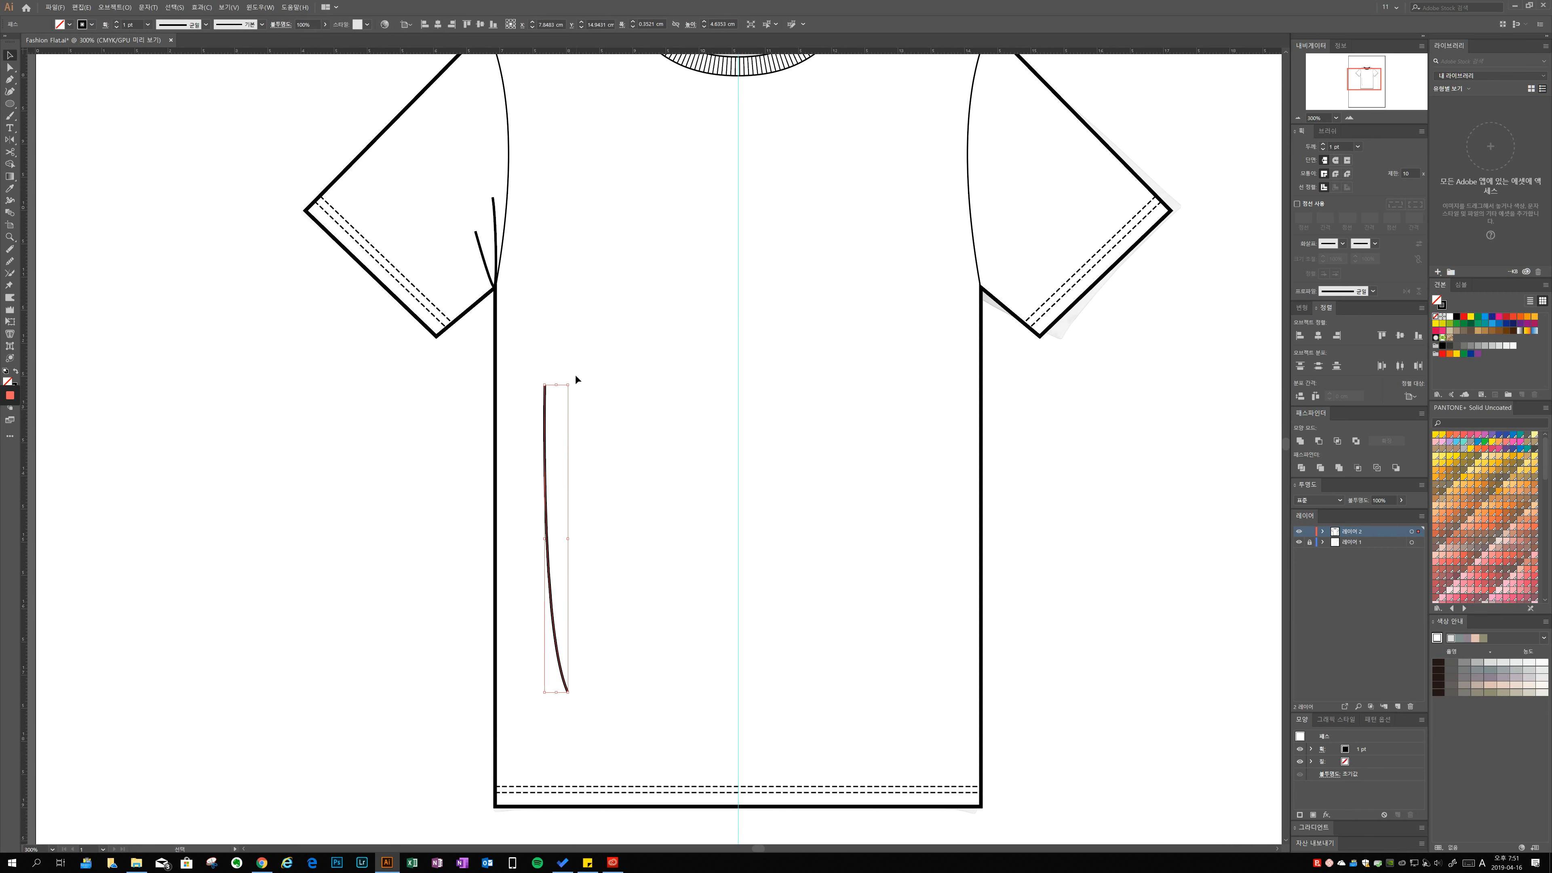
{"action": "left_click_drag", "start_coordinate": [573, 381], "coordinate": [564, 371]}
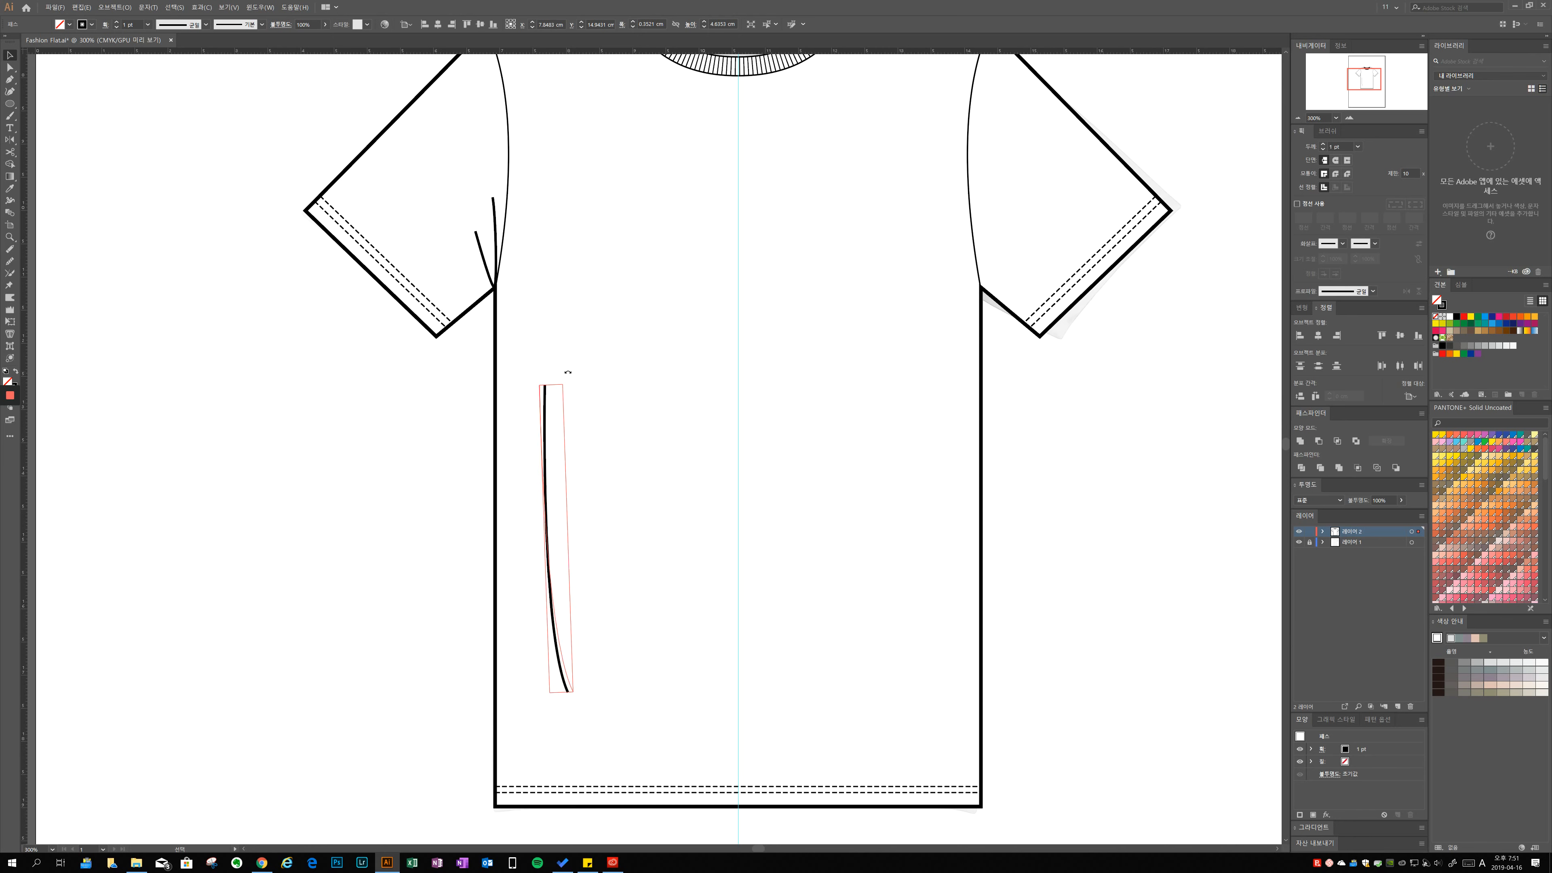
Mirror a copy of the left body and armpit fold lines across the centre guide with a vertical-axis Reflect.
{"action": "left_click", "coordinate": [498, 258], "text": "shift"}
{"action": "key", "text": "o"}
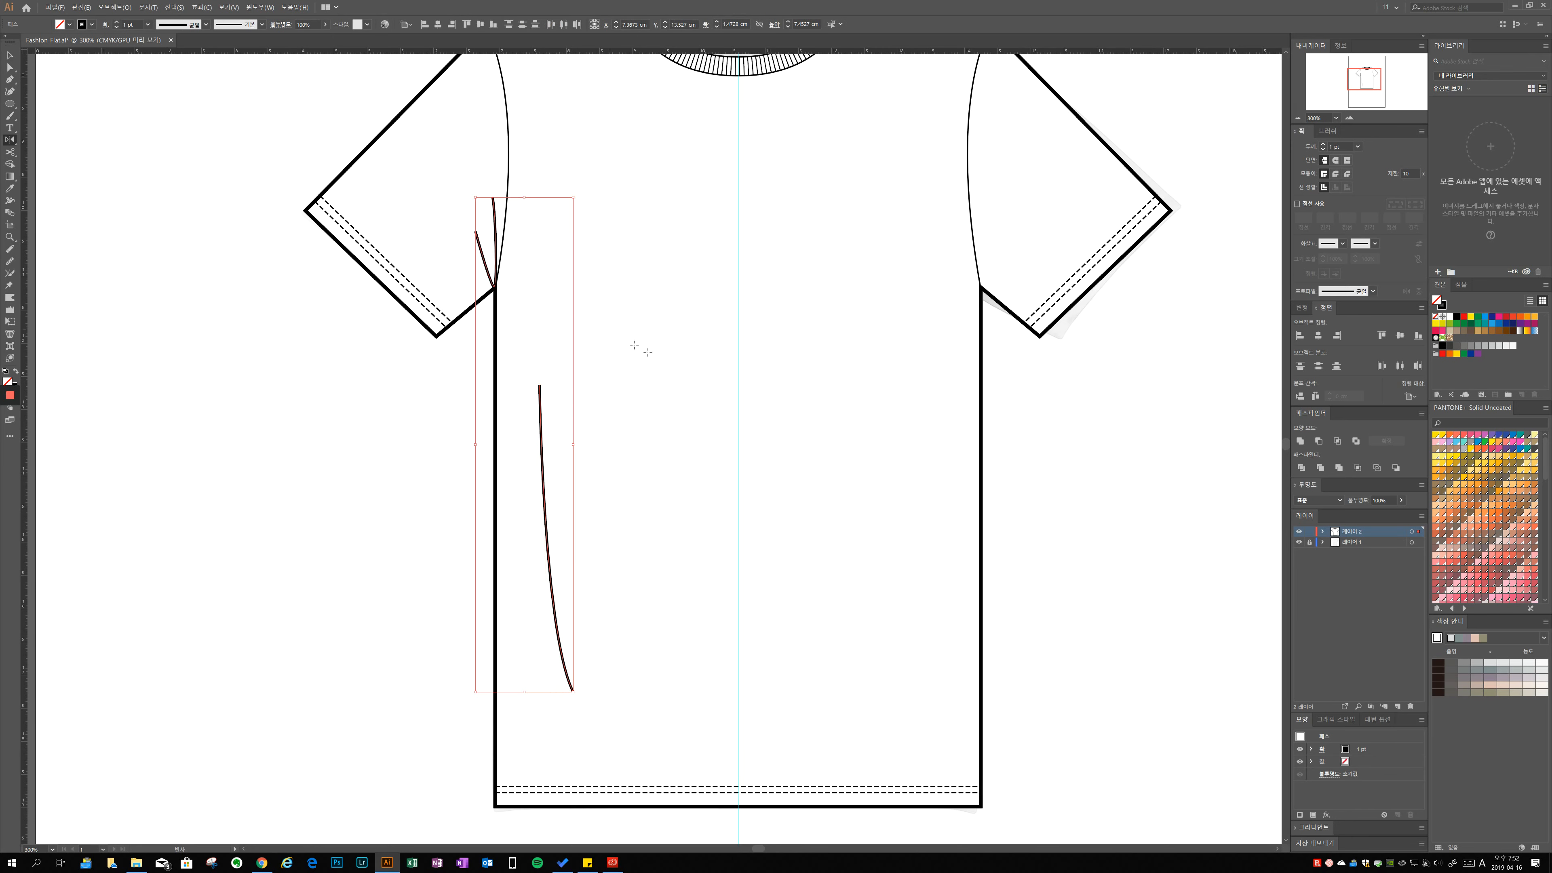
{"action": "left_click", "coordinate": [738, 451], "text": "alt"}
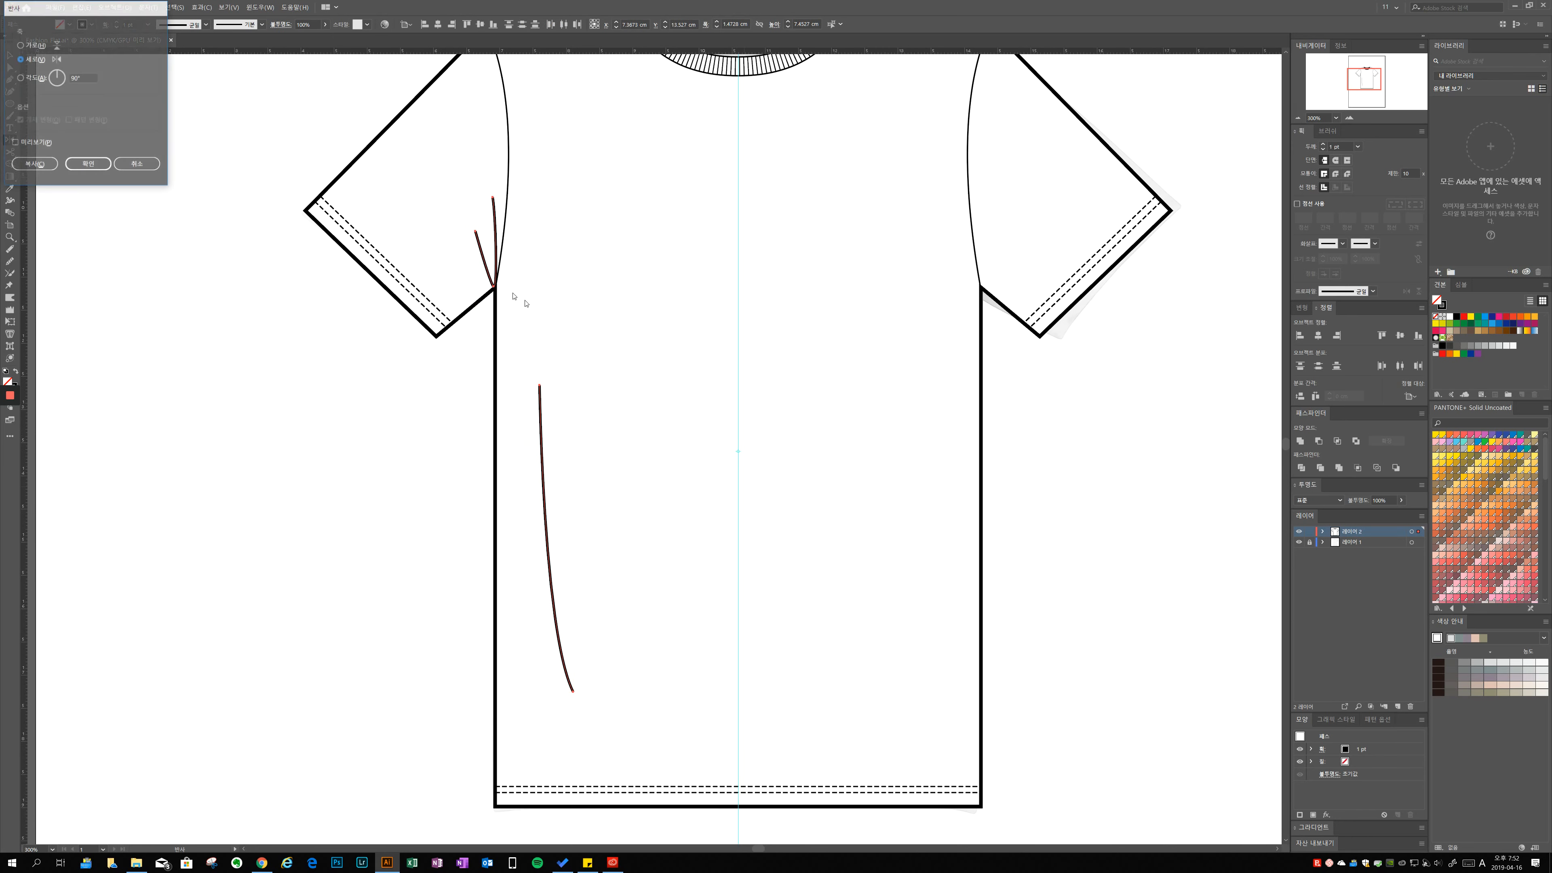
{"action": "left_click", "coordinate": [33, 165]}
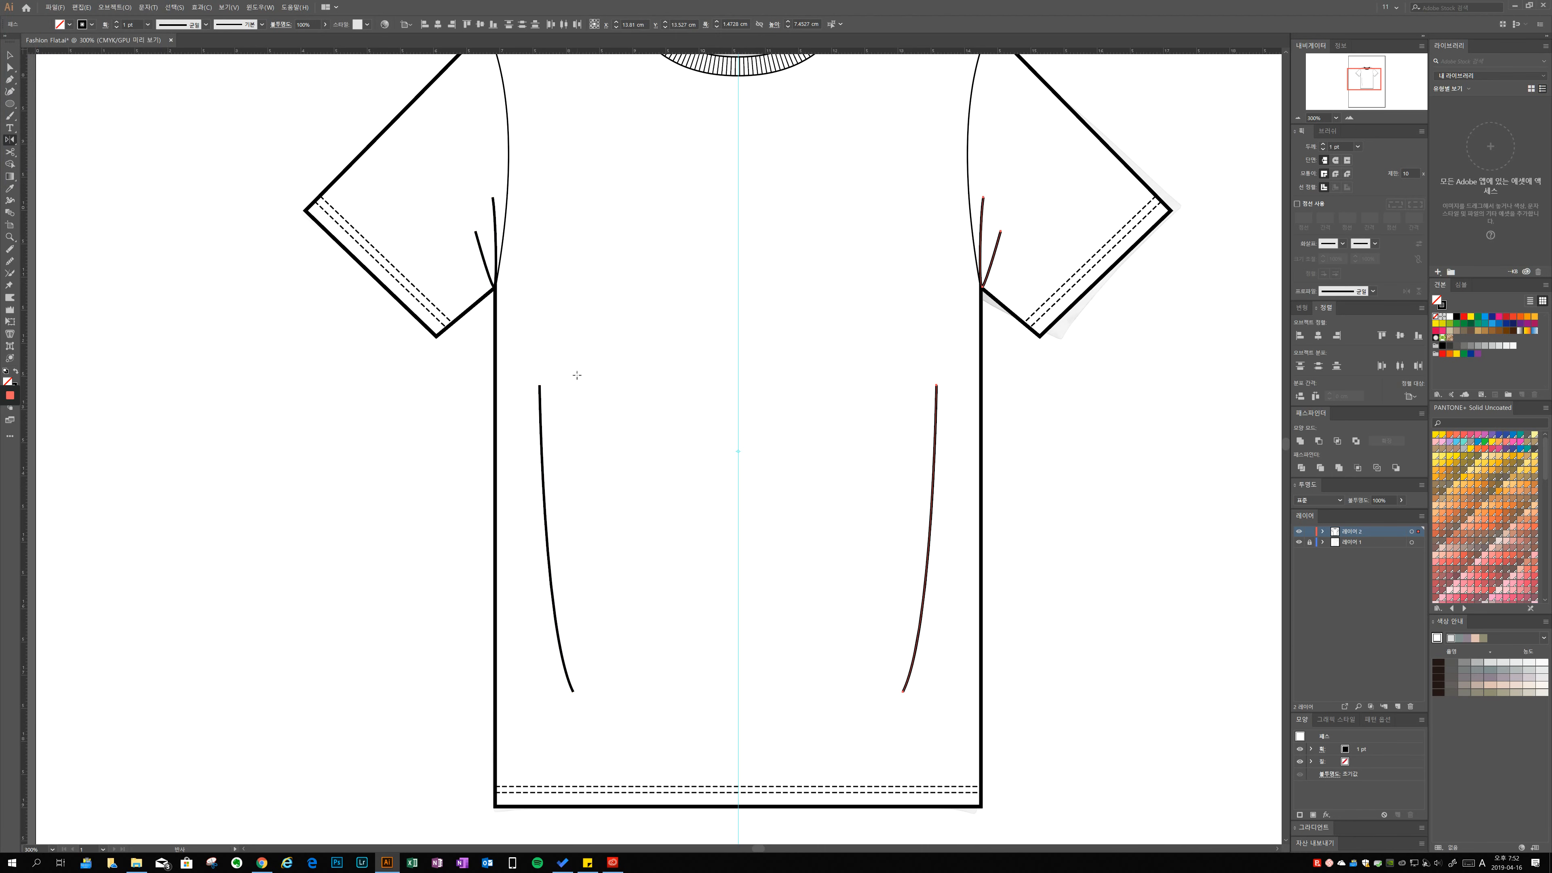
Apply the lens-shaped variable width profile, tapered at both ends, to all the fold lines on both sides.
{"action": "key", "text": "a"}
{"action": "left_click", "coordinate": [540, 473], "text": "shift"}
{"action": "left_click", "coordinate": [493, 220], "text": "shift"}
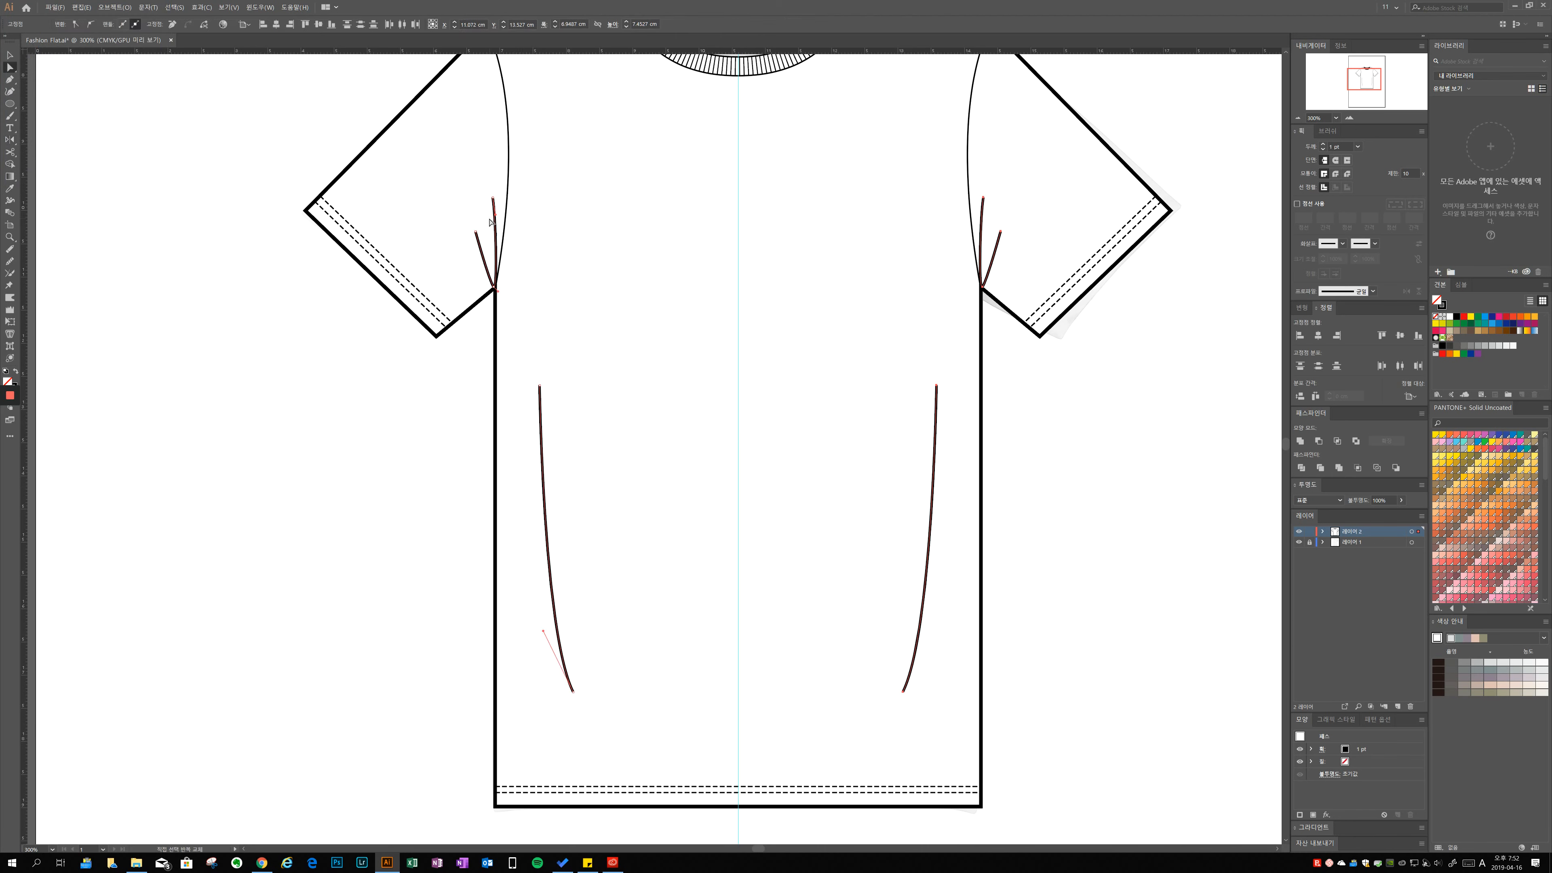
{"action": "left_click", "coordinate": [1370, 291]}
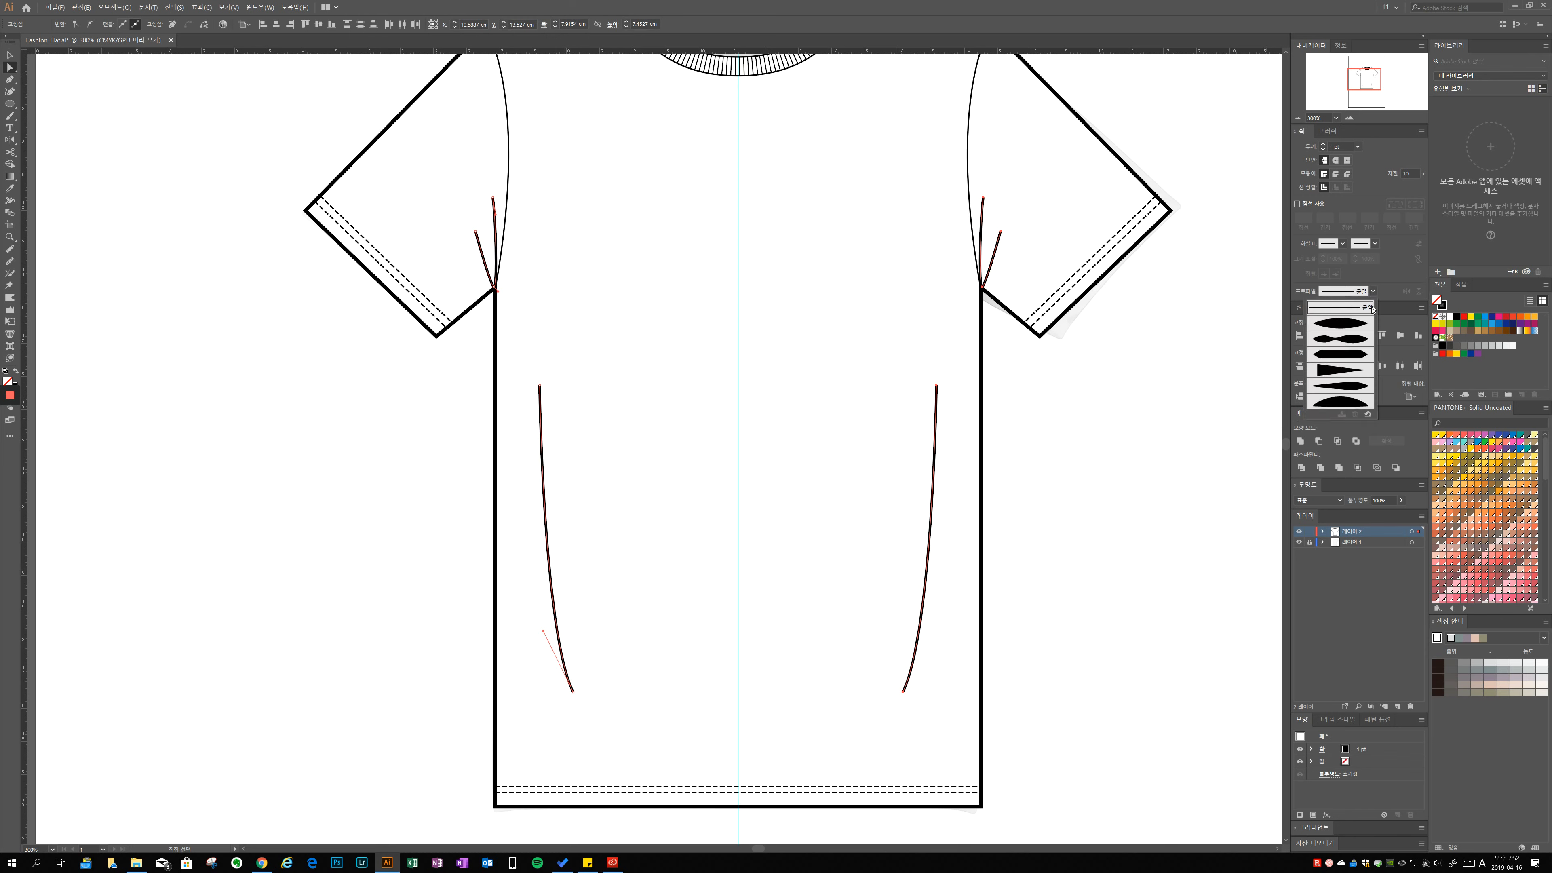
{"action": "left_click", "coordinate": [1352, 329]}
{"action": "left_click", "coordinate": [973, 288]}
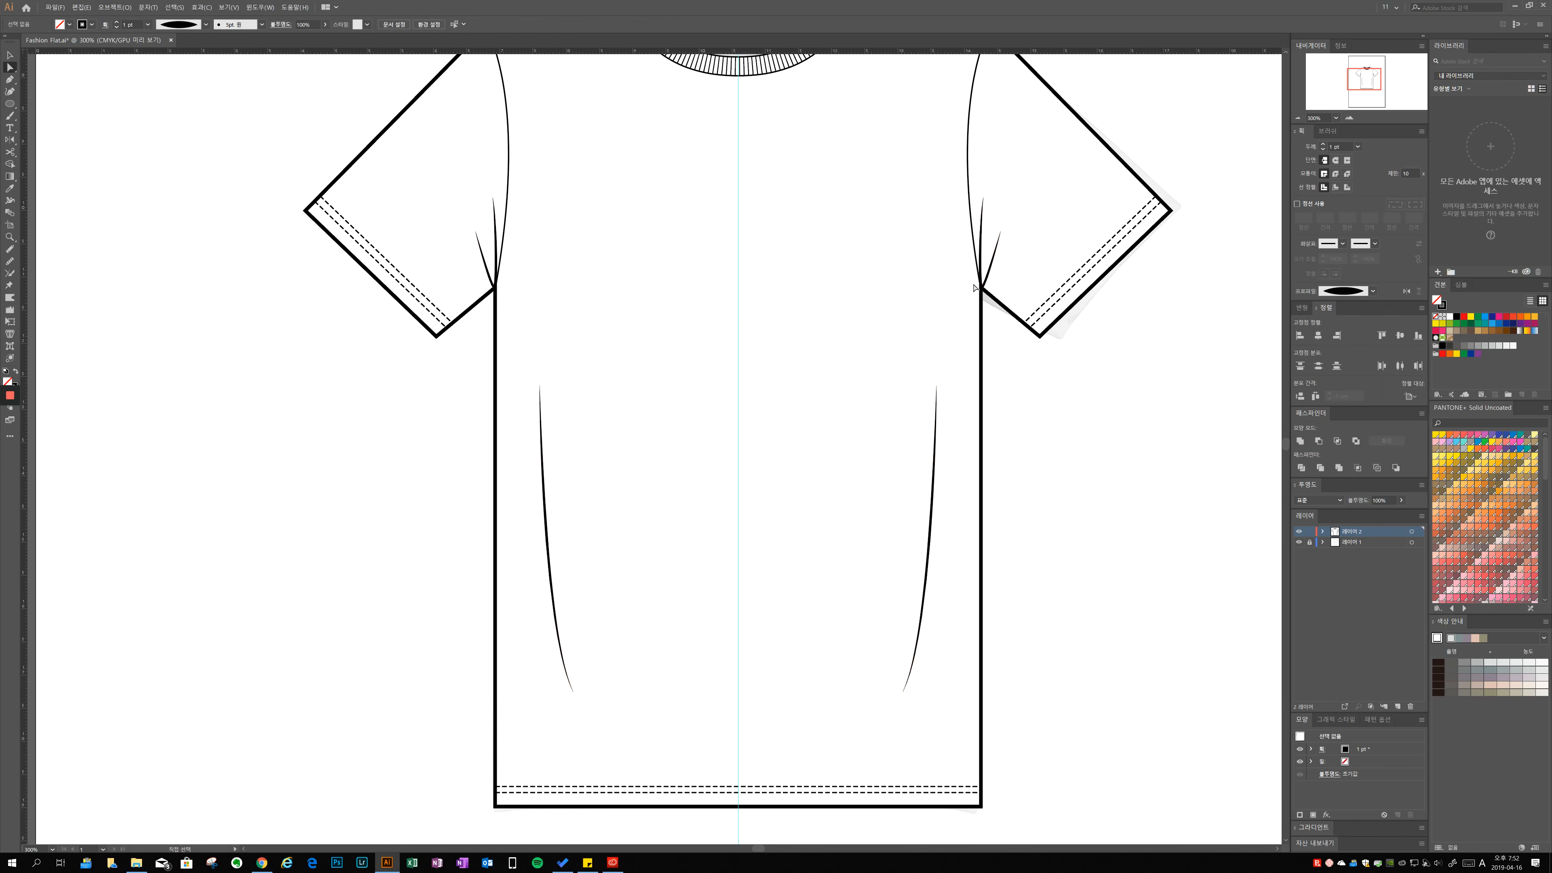
Change the armpit fold lines on both sides to the double-bulge variable width profile.
{"action": "left_click", "coordinate": [999, 247]}
{"action": "left_click_drag", "start_coordinate": [485, 226], "coordinate": [486, 227]}
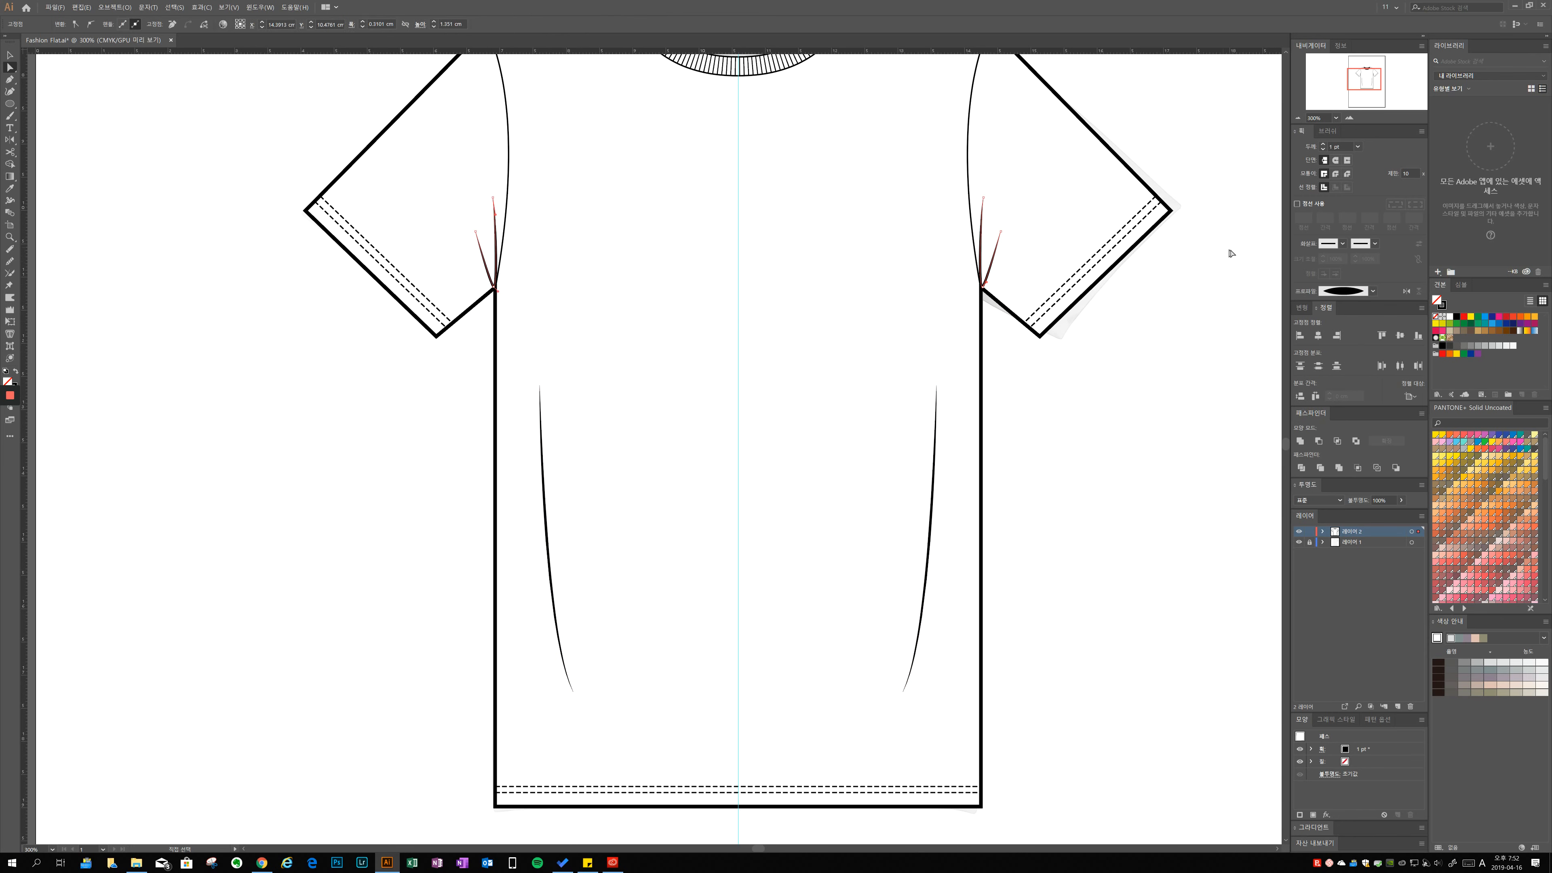
{"action": "left_click", "coordinate": [1369, 294]}
{"action": "left_click", "coordinate": [1362, 337]}
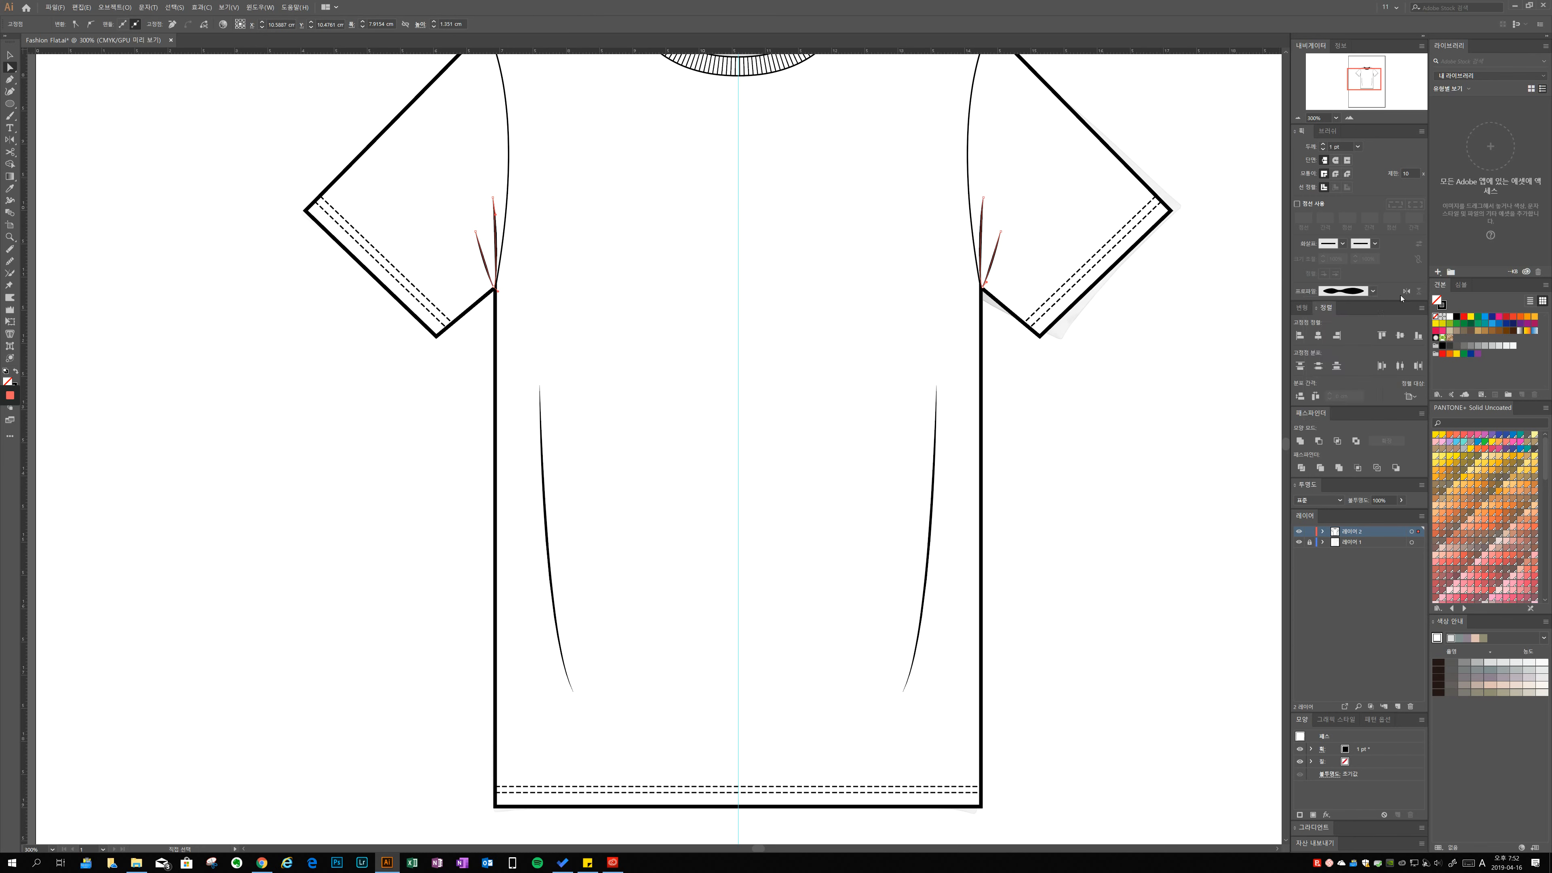
Set the opacity of all the armpit and body fold lines to 30%.
{"action": "left_click", "coordinate": [929, 547], "text": "shift"}
{"action": "left_click", "coordinate": [553, 603], "text": "shift"}
{"action": "left_click", "coordinate": [1389, 501]}
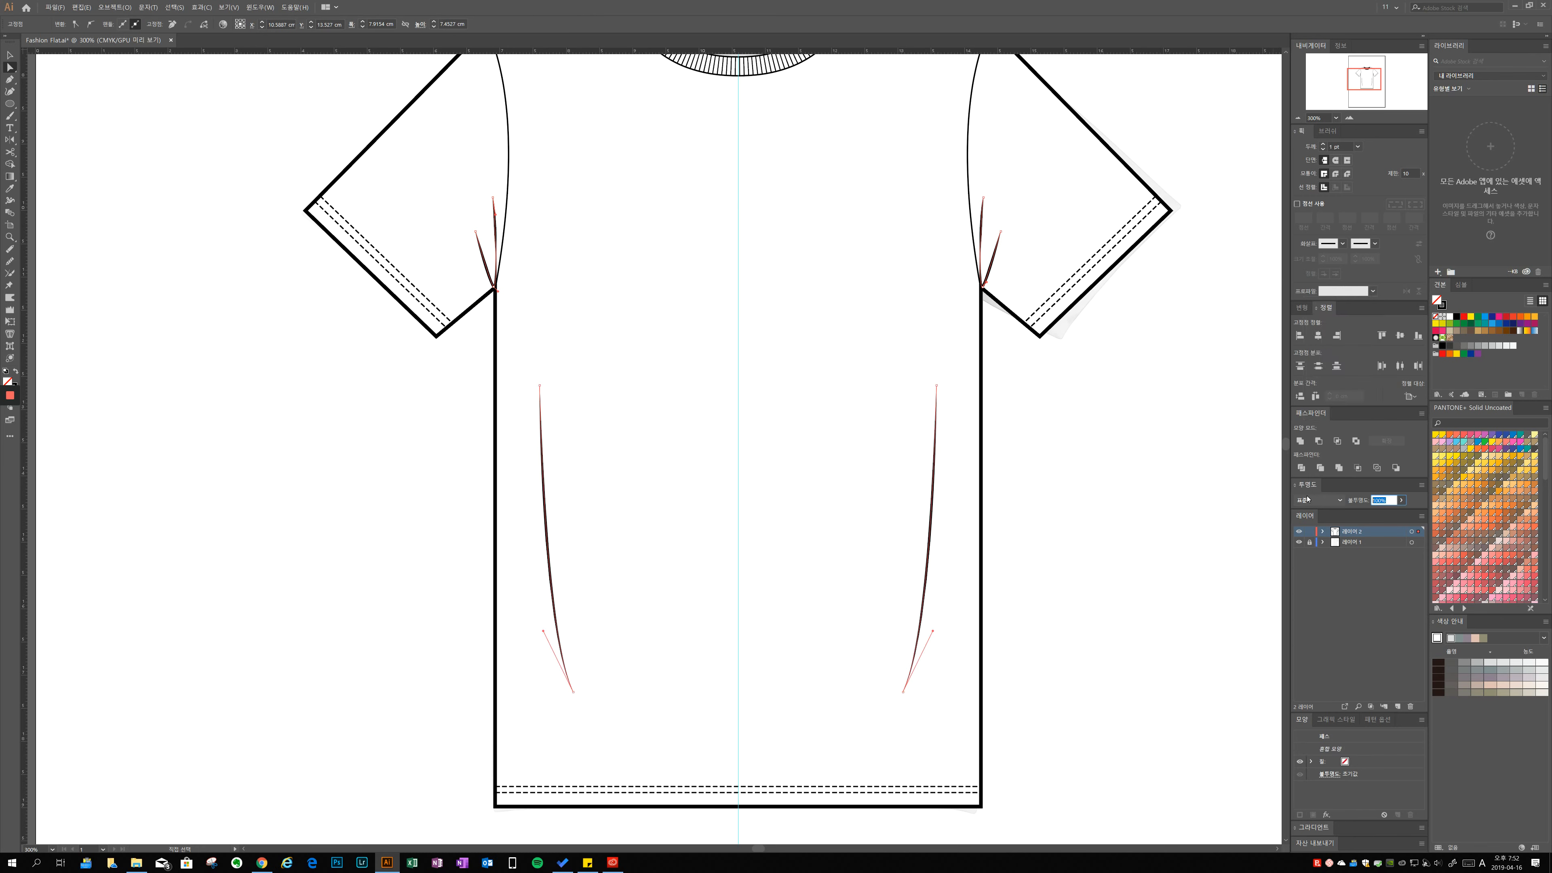
{"action": "type", "text": "30"}
{"action": "key", "text": "Return"}
{"action": "left_click", "coordinate": [1023, 538]}
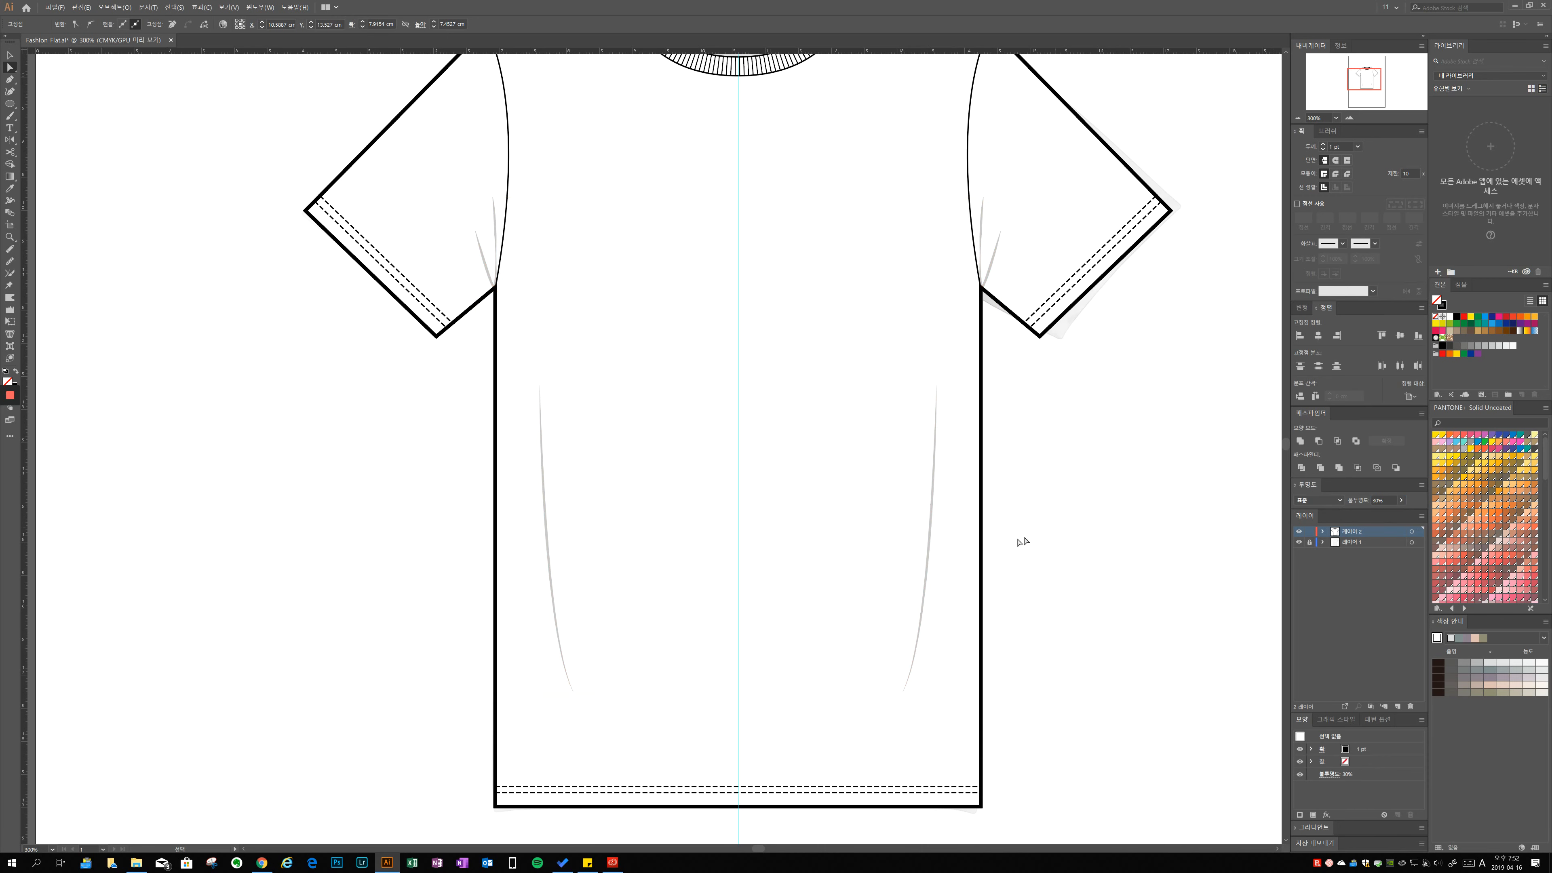
Scale the right body fold line down slightly, then shift both body fold lines a little lower for an uneven look.
{"action": "key", "text": "v"}
{"action": "left_click", "coordinate": [917, 602]}
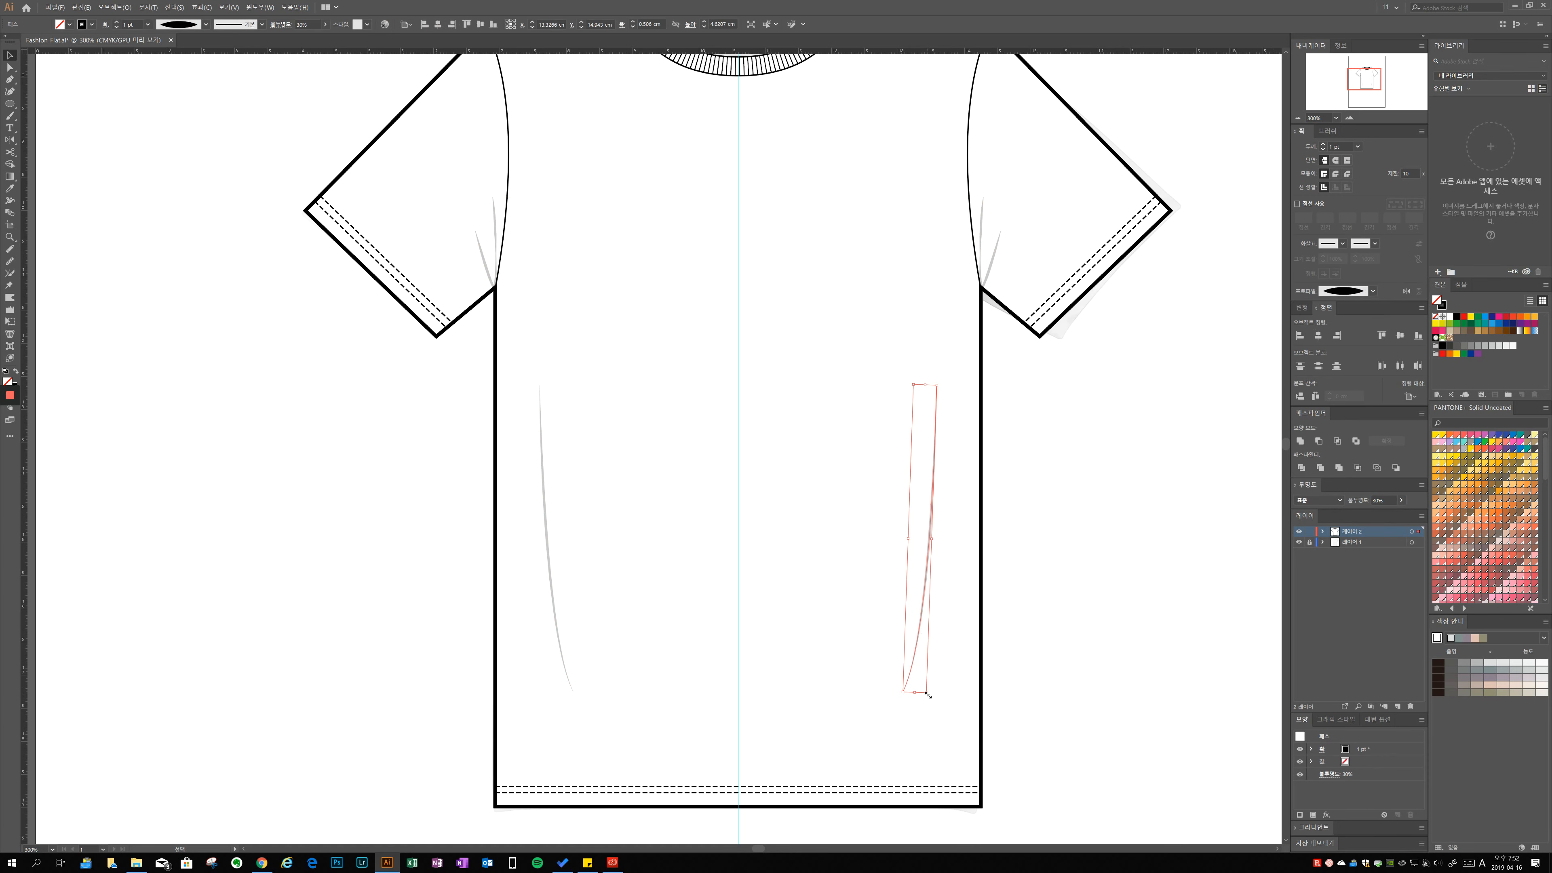
{"action": "left_click_drag", "start_coordinate": [926, 693], "coordinate": [927, 679]}
{"action": "left_click_drag", "start_coordinate": [923, 620], "coordinate": [930, 641]}
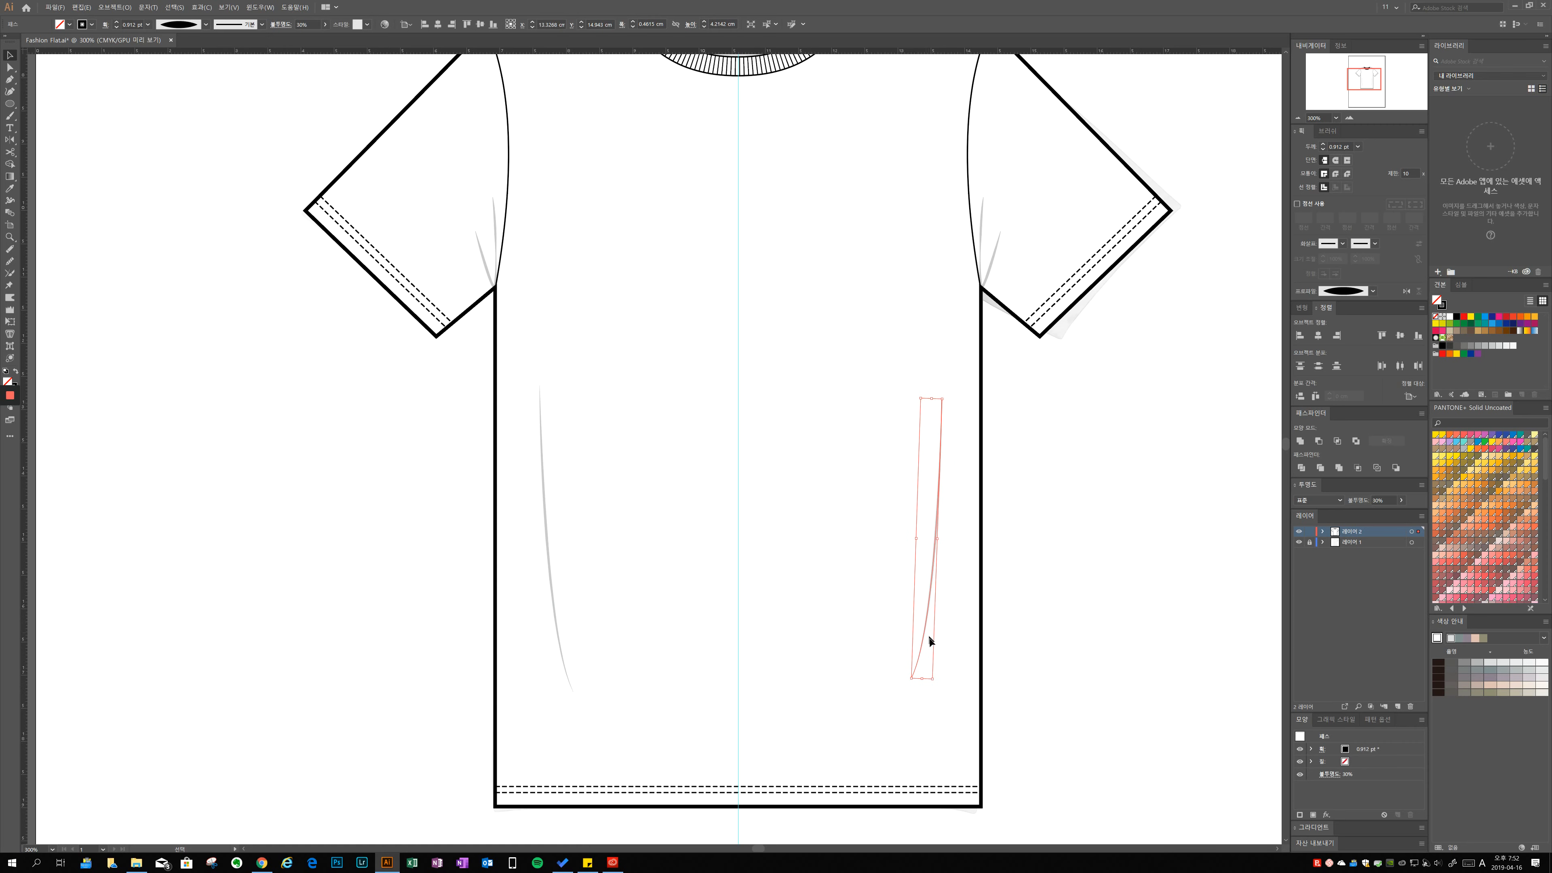
{"action": "left_click_drag", "start_coordinate": [547, 574], "coordinate": [550, 600]}
{"action": "left_click", "coordinate": [679, 527]}
{"action": "key", "text": "ctrl+minus"}
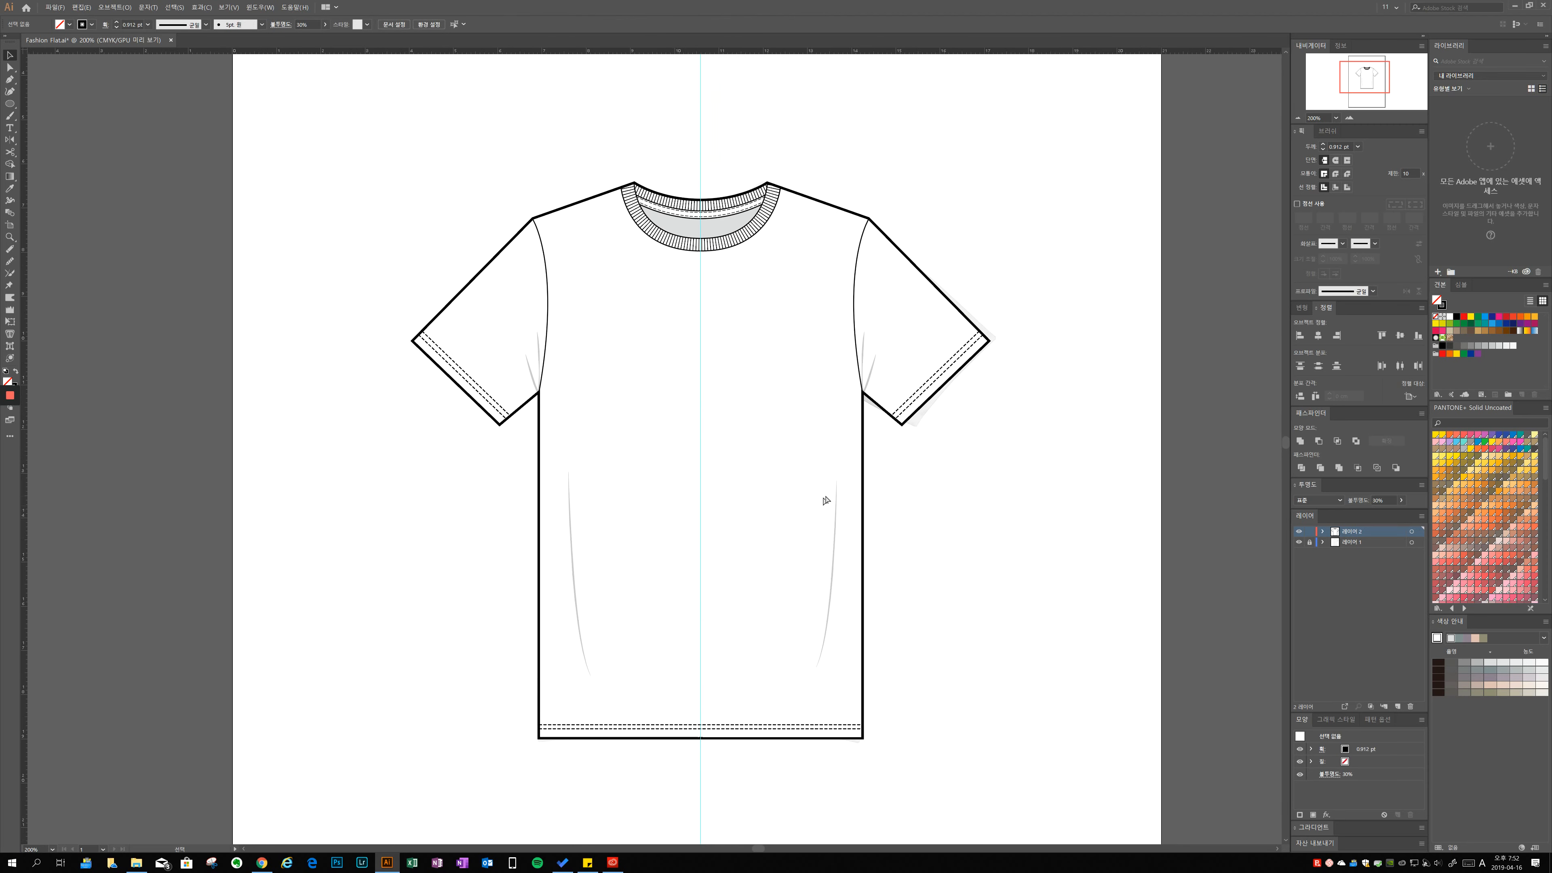
{"action": "key", "text": "a"}
{"action": "left_click_drag", "start_coordinate": [588, 508], "coordinate": [557, 512]}
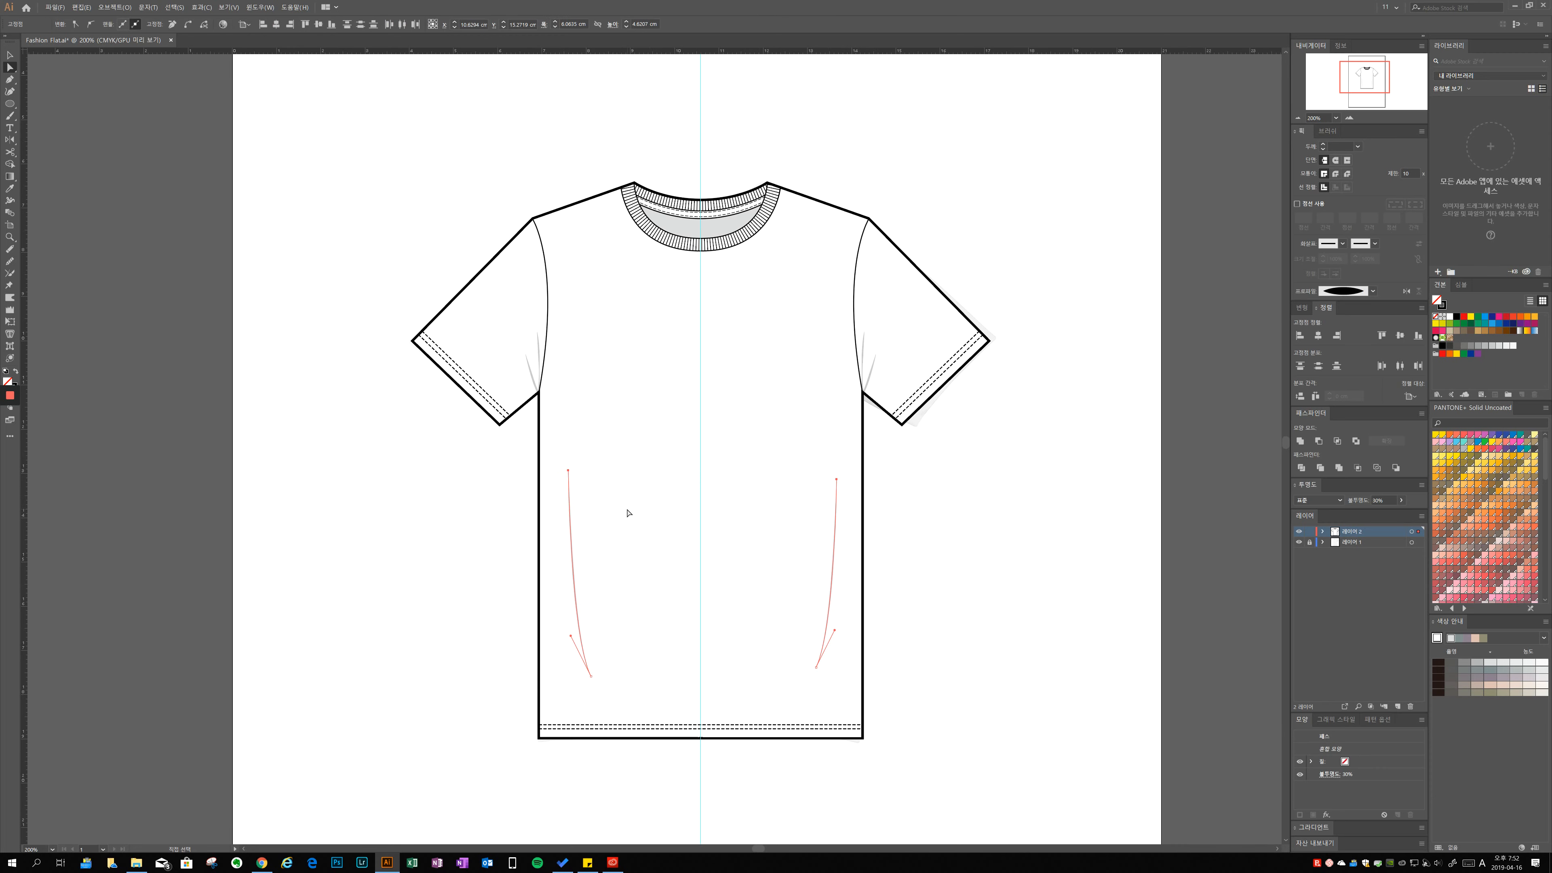
{"action": "left_click", "coordinate": [911, 560]}
Hide the lower layer with the traced shirt photo and inspect the flat's collar, sleeves, fold lines and overall silhouette.
{"action": "left_click", "coordinate": [1299, 542]}
{"action": "key", "text": "ctrl+plus"}
{"action": "left_click_drag", "start_coordinate": [979, 636], "coordinate": [993, 648]}
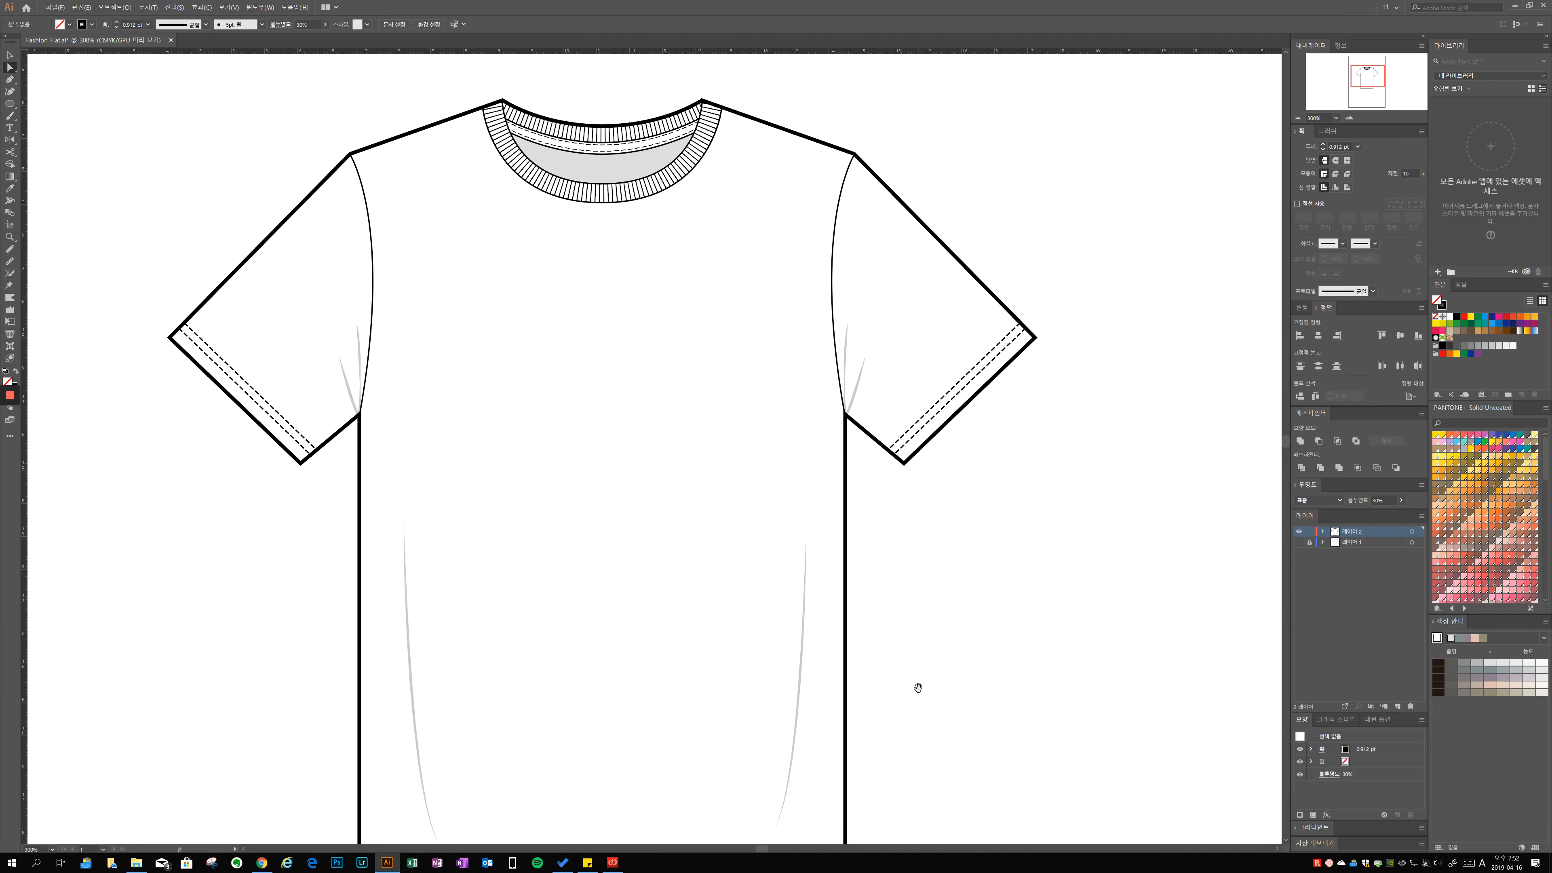
{"action": "left_click_drag", "start_coordinate": [917, 688], "coordinate": [941, 692]}
{"action": "scroll", "coordinate": [777, 317], "scroll_direction": "up", "scroll_amount": 1}
{"action": "left_click_drag", "start_coordinate": [630, 238], "coordinate": [696, 357]}
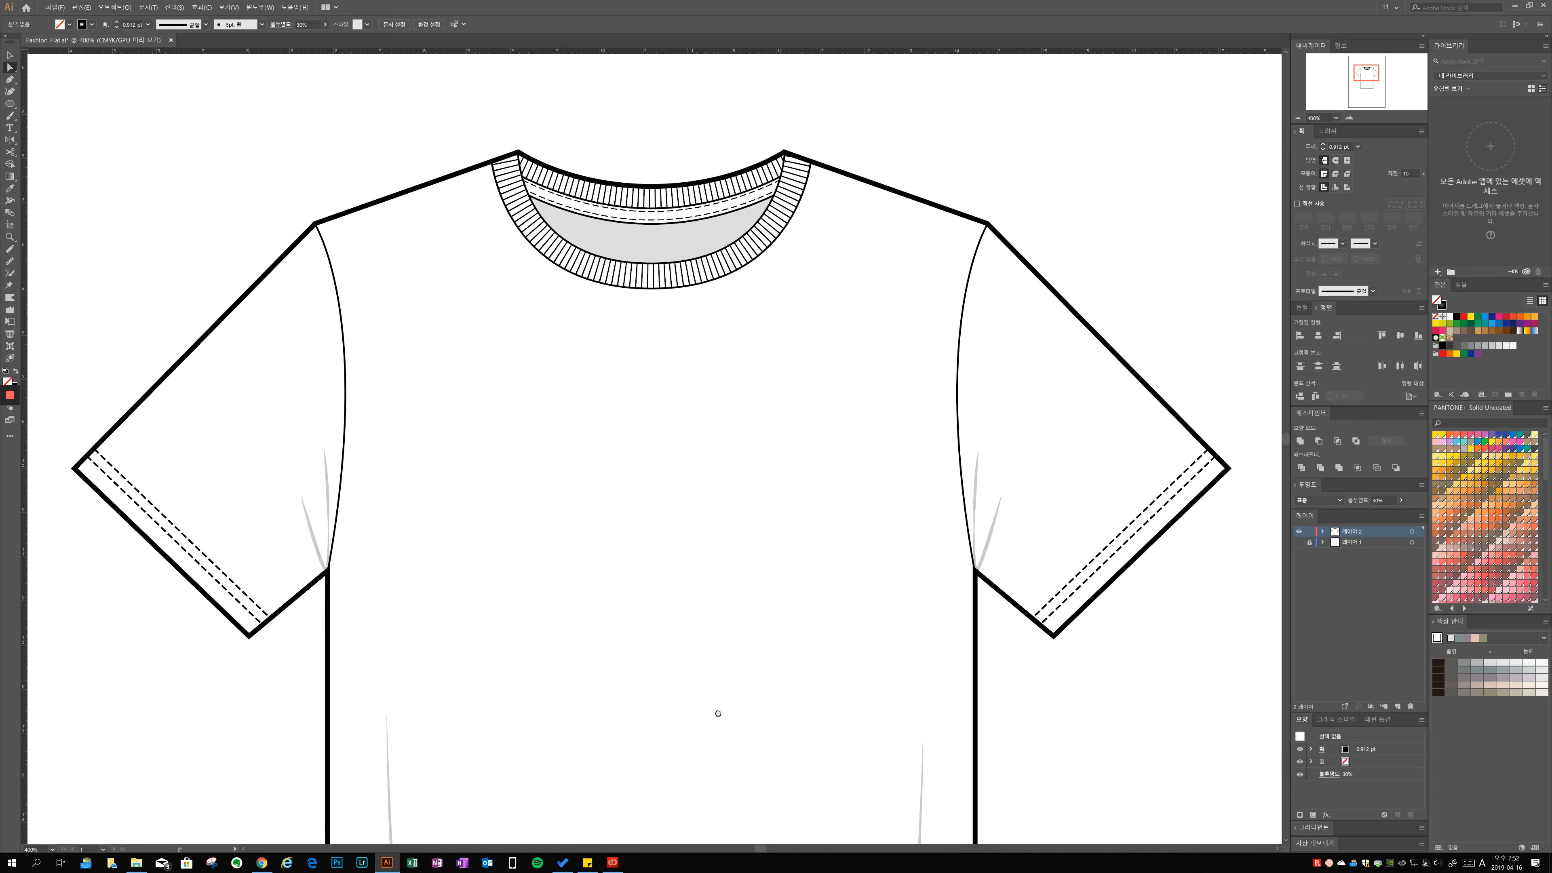
{"action": "left_click_drag", "start_coordinate": [718, 713], "coordinate": [729, 555]}
{"action": "mouse_move", "coordinate": [776, 773]}
{"action": "left_mouse_down"}
{"action": "mouse_move", "coordinate": [769, 486]}
{"action": "mouse_move", "coordinate": [800, 547]}
{"action": "mouse_move", "coordinate": [775, 540]}
{"action": "left_mouse_up"}
{"action": "scroll", "coordinate": [784, 487], "scroll_direction": "down", "scroll_amount": 1}
{"action": "scroll", "coordinate": [784, 489], "scroll_direction": "down", "scroll_amount": 1}
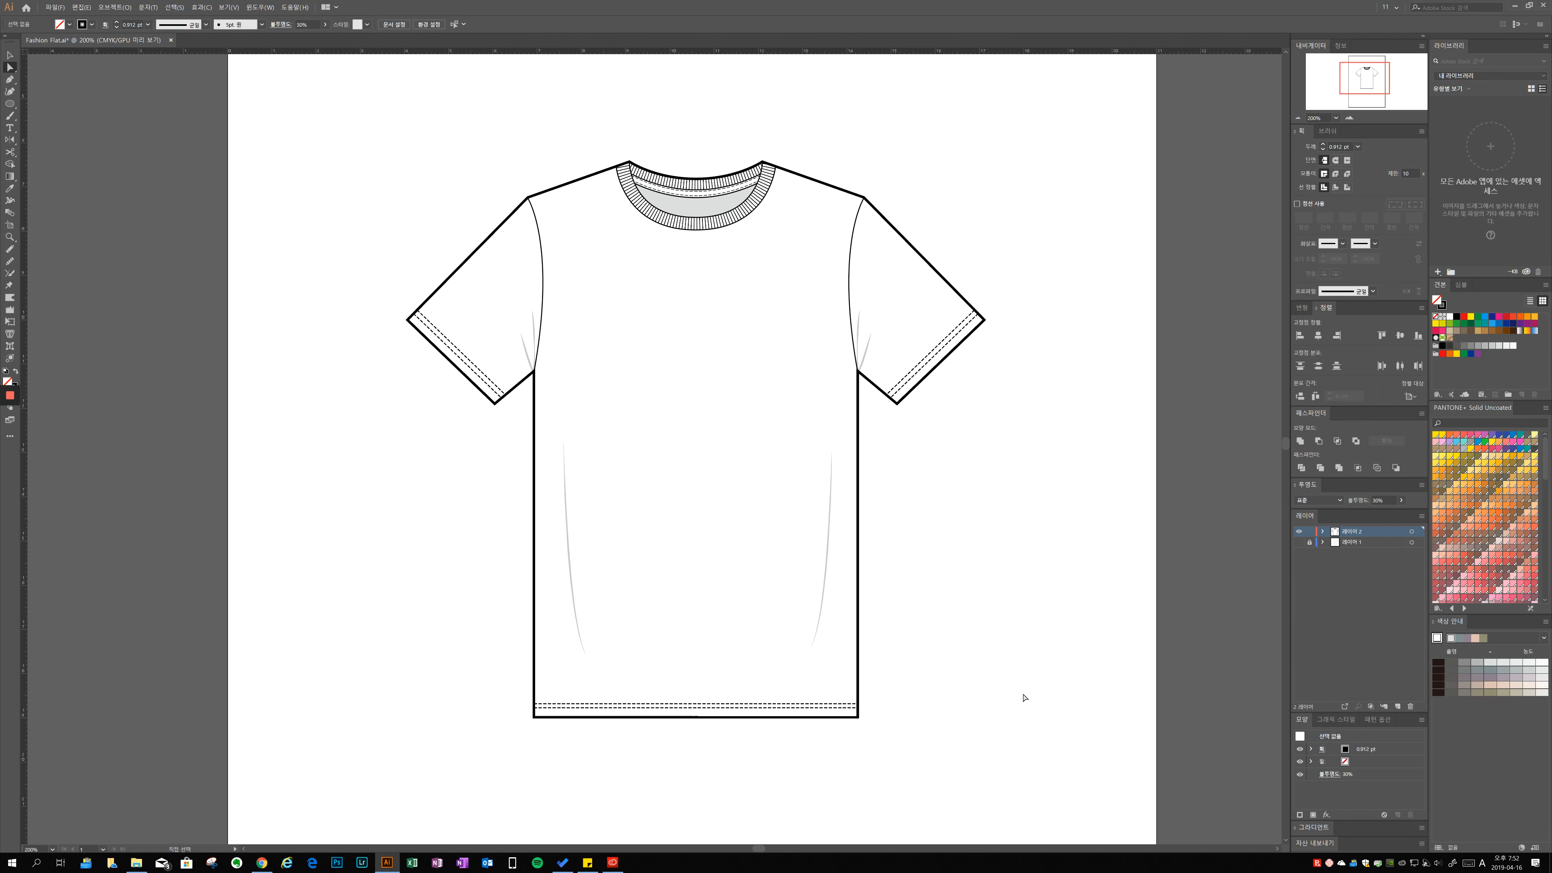